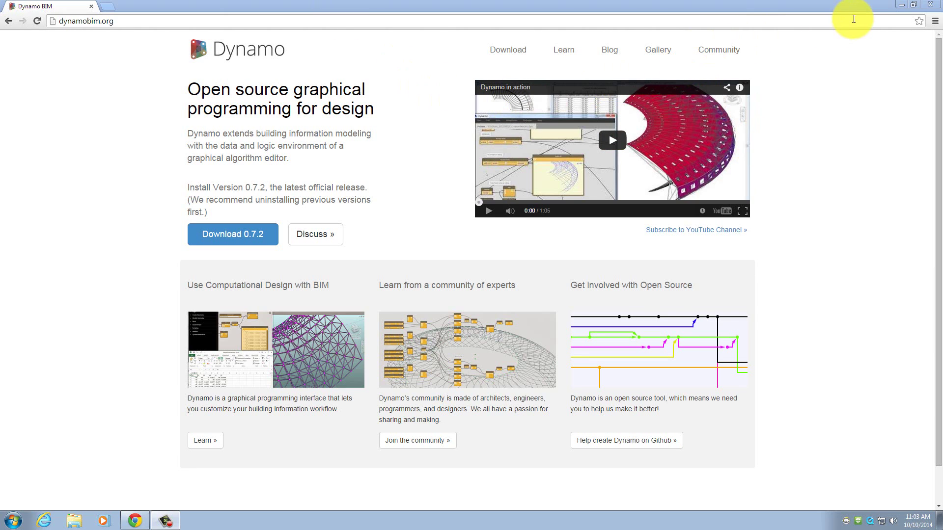
Step: Minimize the browser, search the computer's programs for "softw" and open Software Center
{"action": "left_click", "coordinate": [897, 5]}
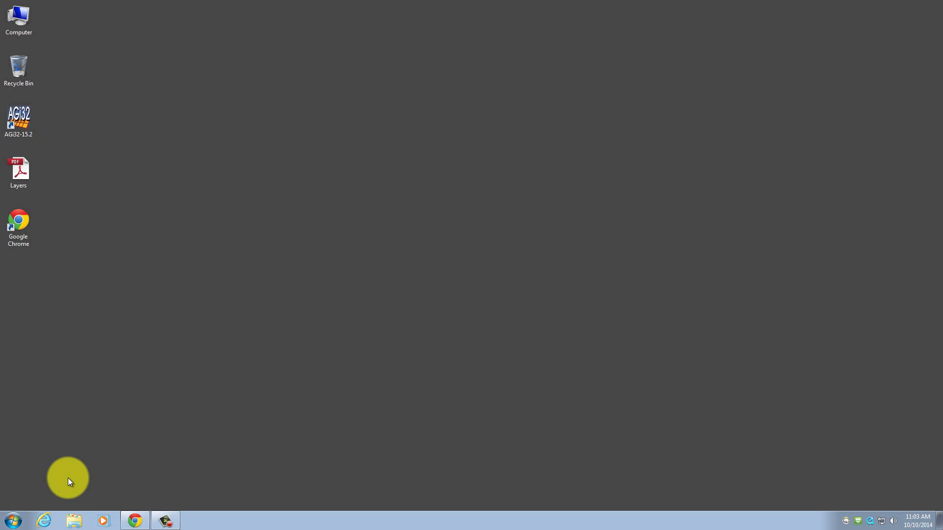
{"action": "left_click", "coordinate": [7, 525]}
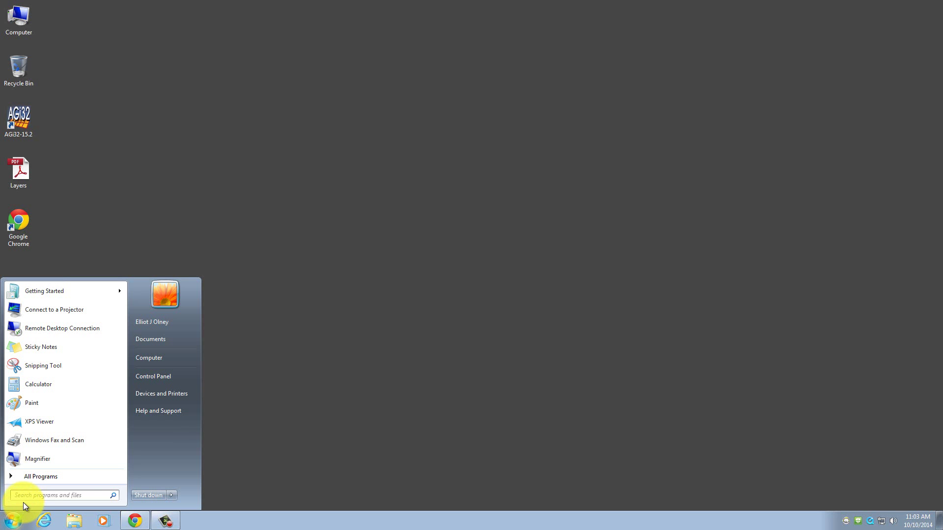
{"action": "type", "text": "softw"}
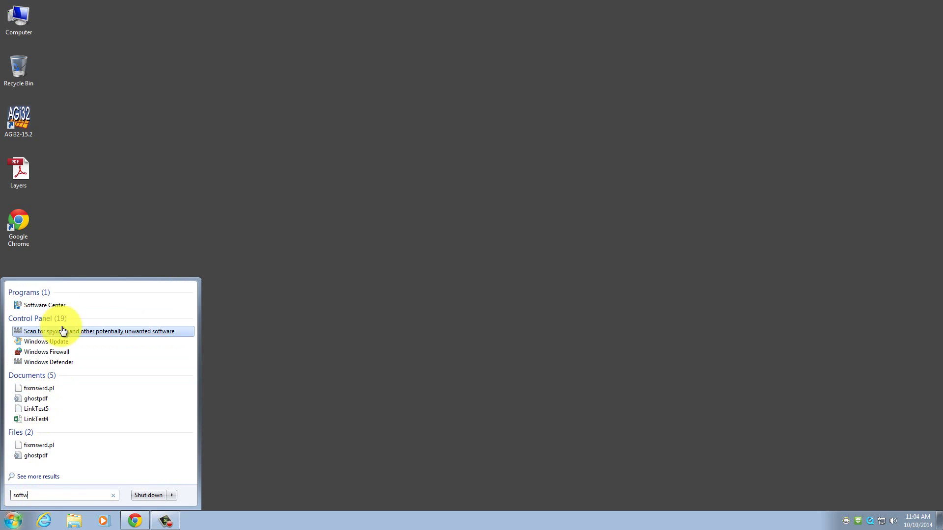
{"action": "left_click", "coordinate": [68, 309]}
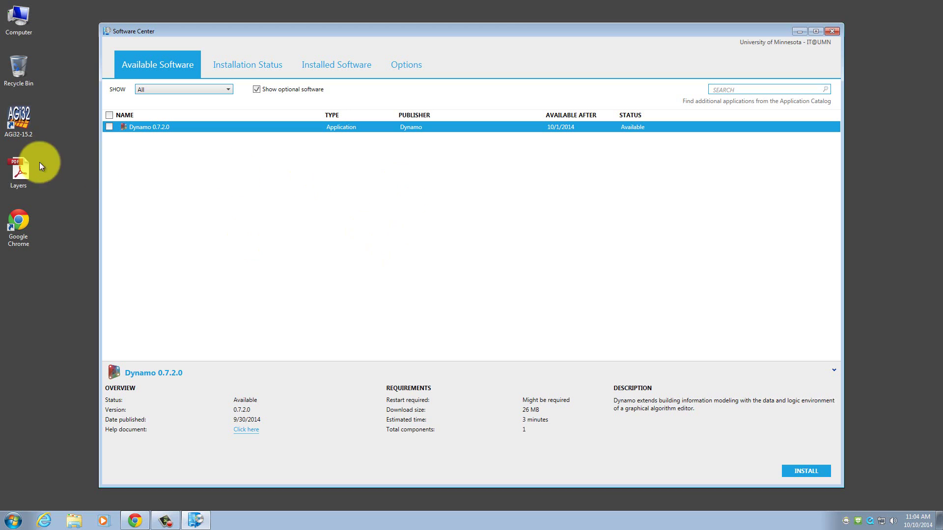
Step: Install Dynamo 0.7.2.0 from the available software list and close Software Center
{"action": "left_click", "coordinate": [109, 129]}
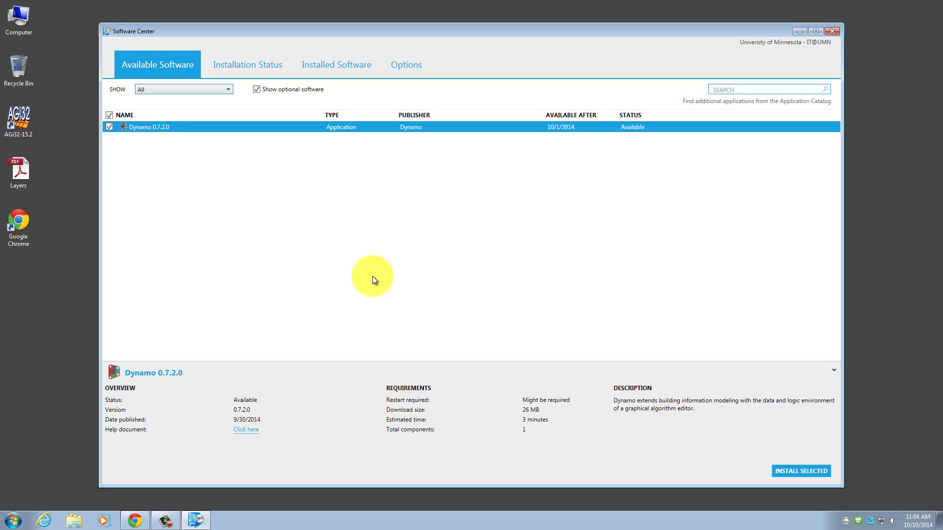
{"action": "left_click", "coordinate": [797, 470]}
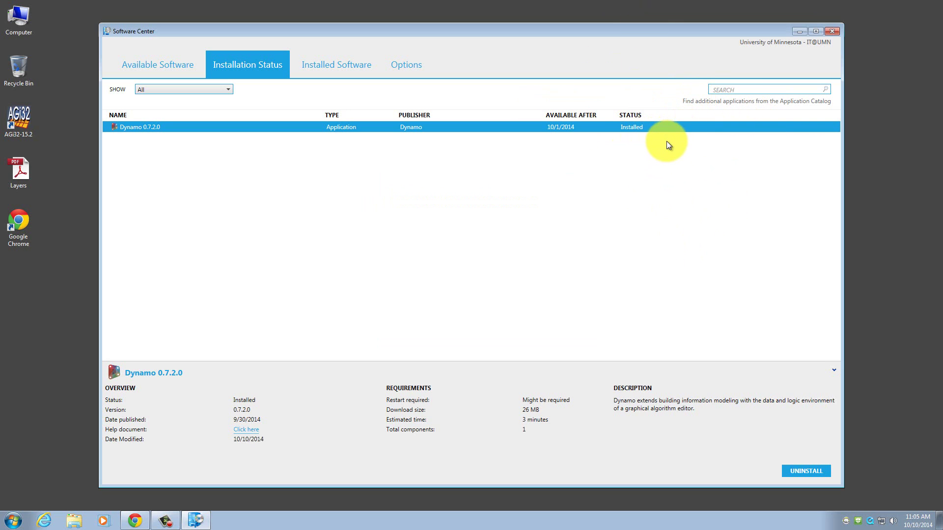
{"action": "left_click", "coordinate": [832, 31]}
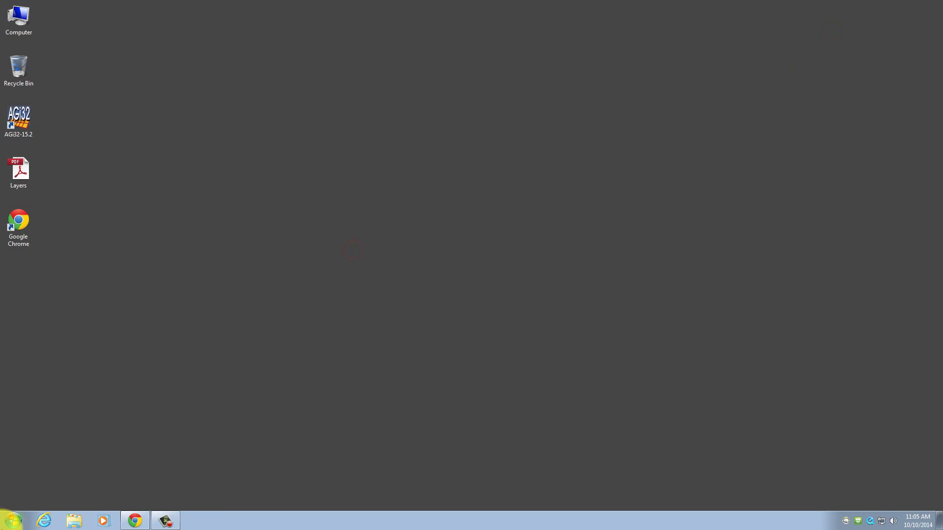
Step: Launch Revit 2014 from the Autodesk program folder and maximize its window
{"action": "left_click", "coordinate": [20, 528]}
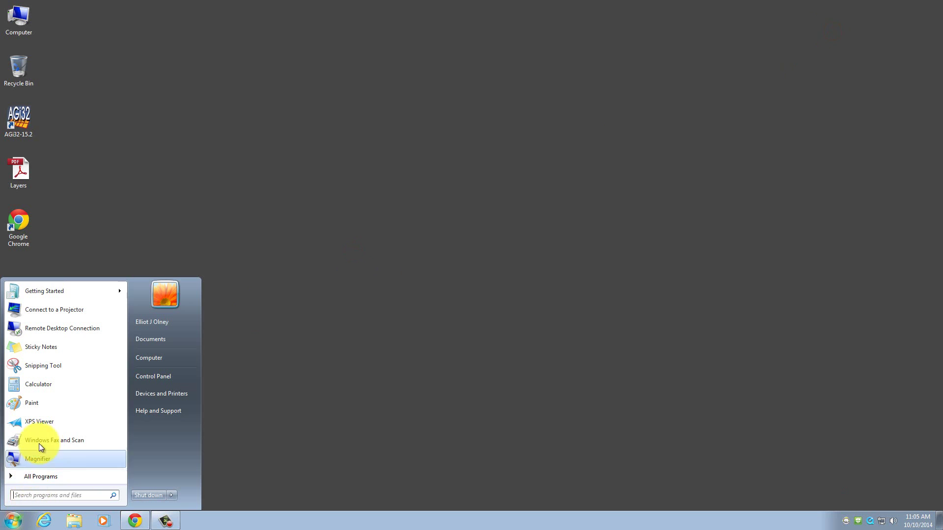
{"action": "left_click", "coordinate": [48, 477]}
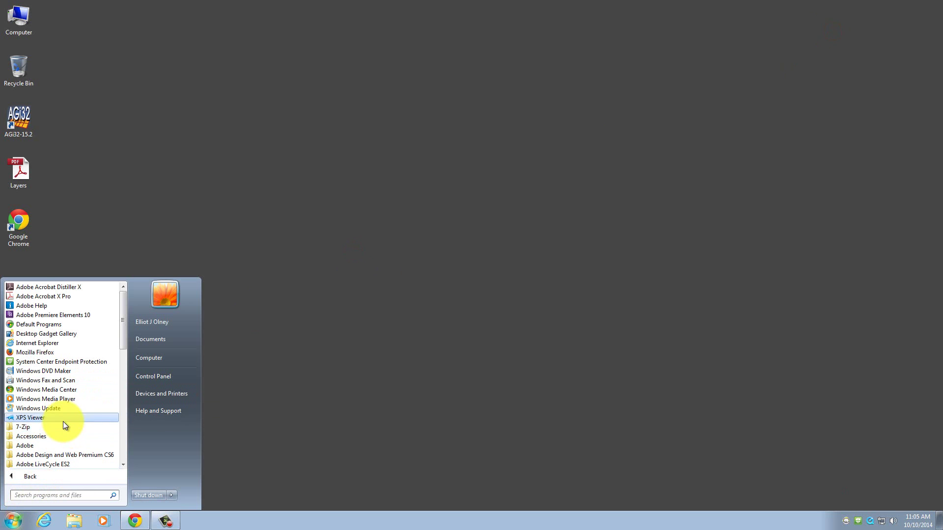
{"action": "scroll", "coordinate": [66, 410], "scroll_direction": "down", "scroll_amount": 2}
{"action": "scroll", "coordinate": [59, 415], "scroll_direction": "down", "scroll_amount": 2}
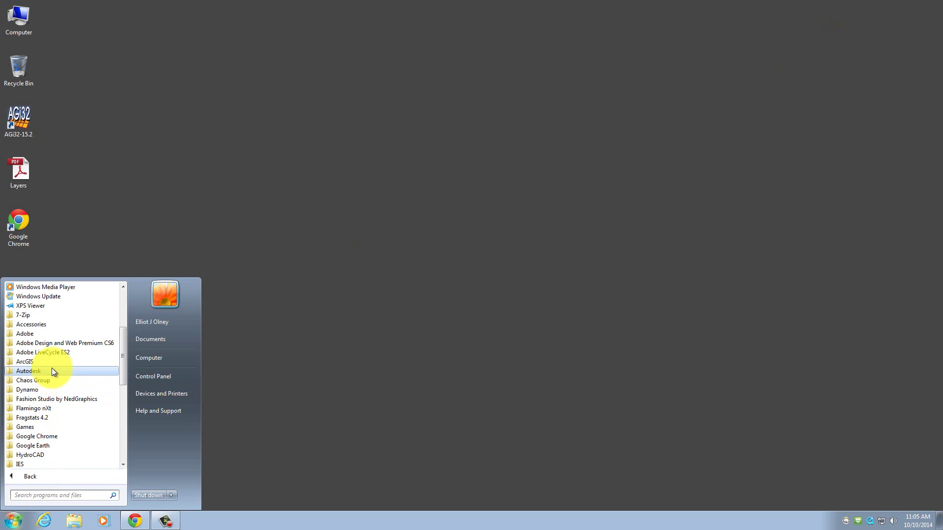
{"action": "left_click", "coordinate": [46, 370]}
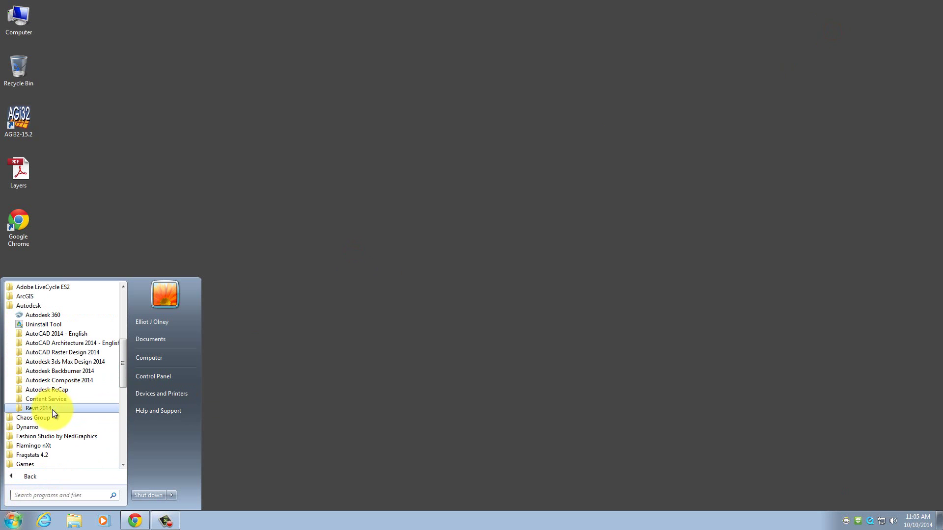
{"action": "left_click", "coordinate": [45, 409]}
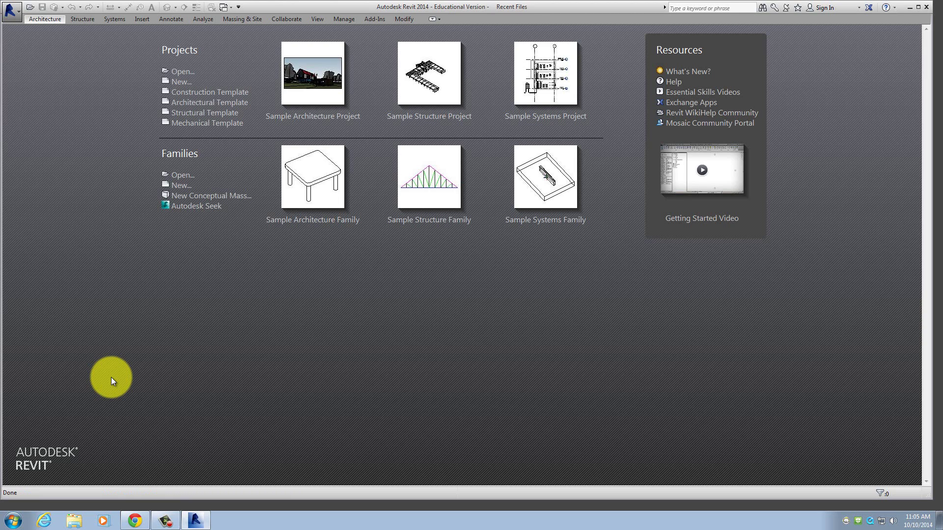
{"action": "left_click", "coordinate": [918, 7]}
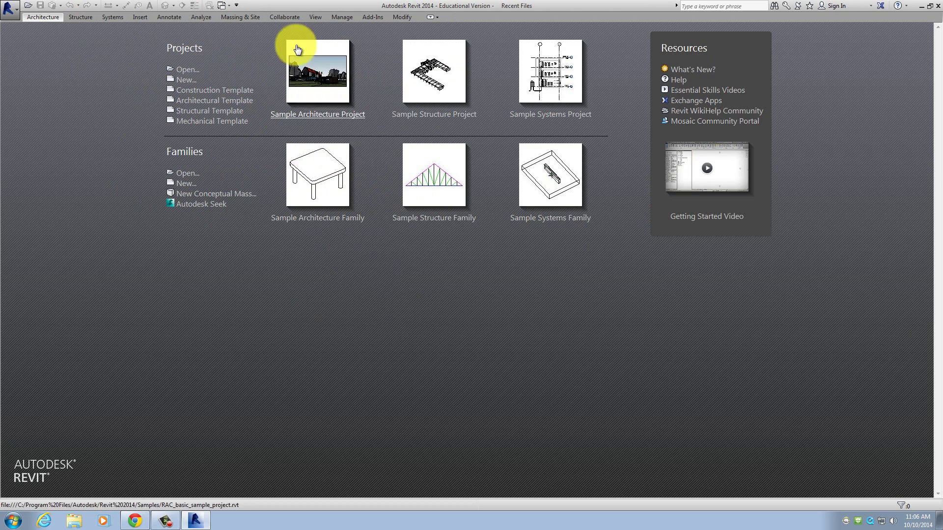
Step: Create a new project based on the Architectural Template
{"action": "left_click", "coordinate": [187, 79]}
{"action": "left_click", "coordinate": [475, 239]}
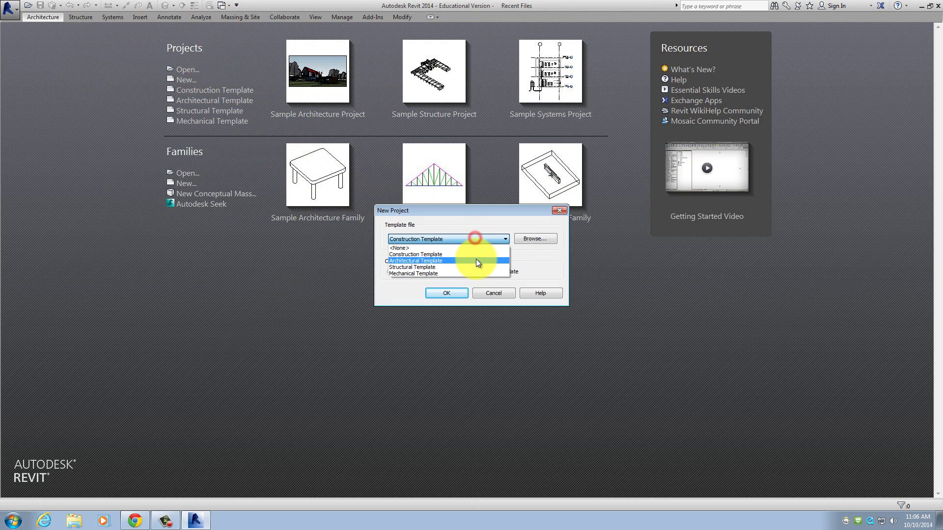
{"action": "left_click", "coordinate": [474, 254]}
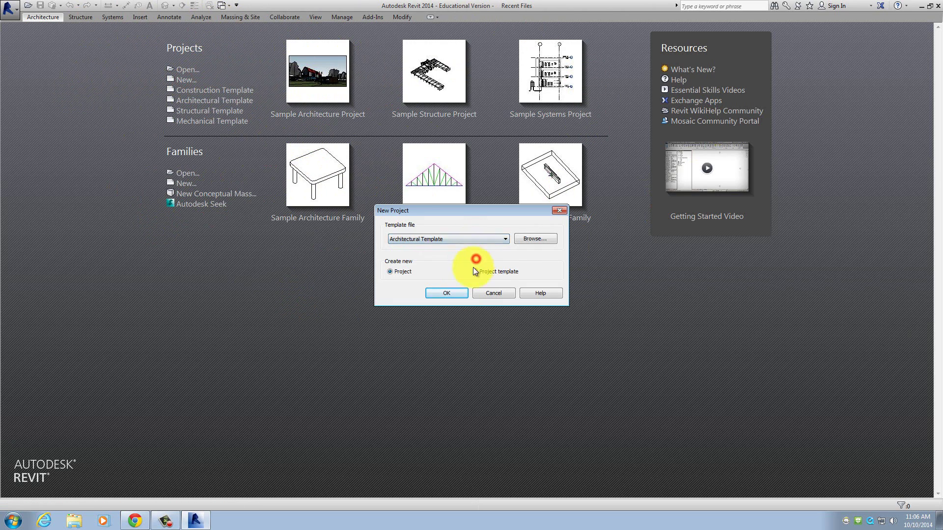
{"action": "left_click", "coordinate": [444, 294]}
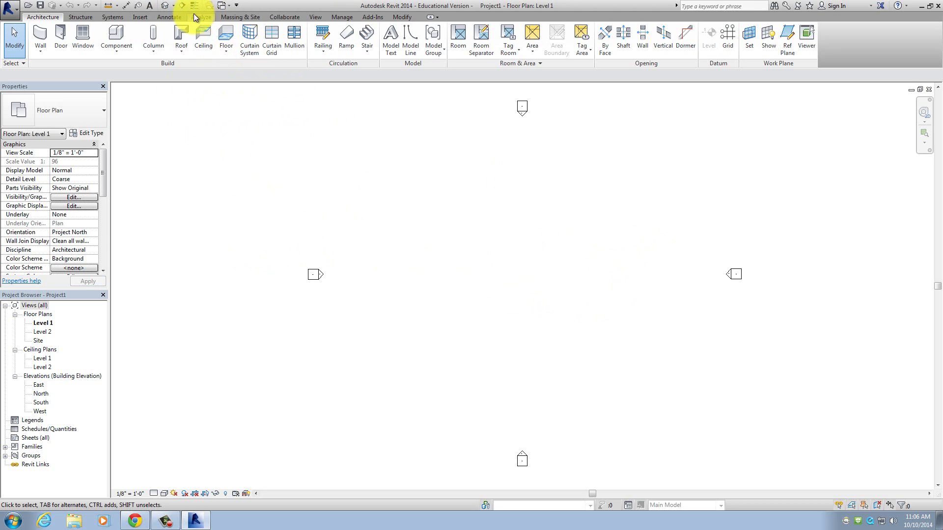
Step: Open the default 3D view and turn on the Mass category in its visibility/graphic overrides
{"action": "left_click", "coordinate": [165, 6]}
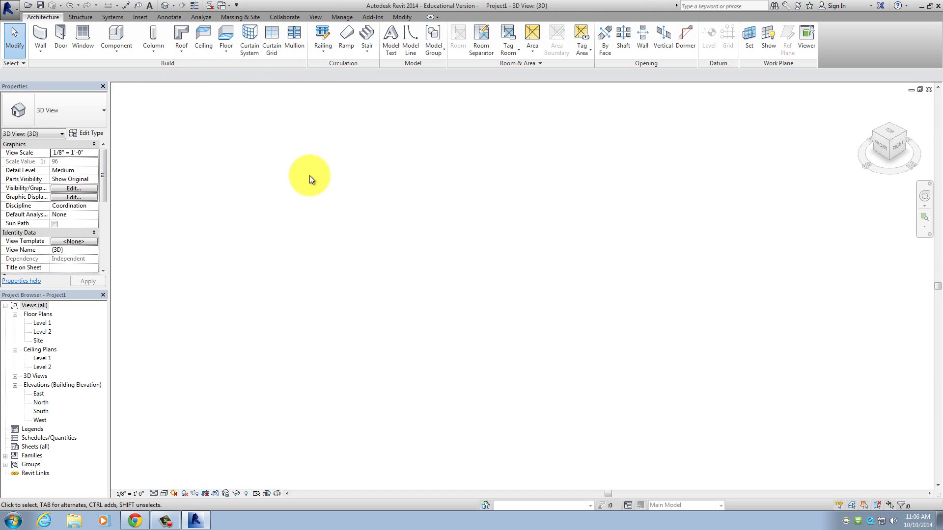
{"action": "key", "text": "v"}
{"action": "key", "text": "g"}
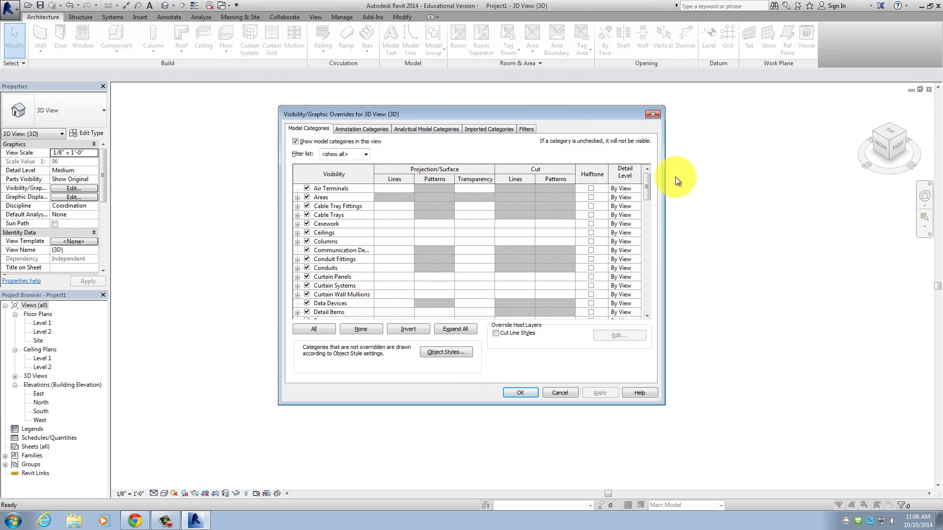
{"action": "left_click_drag", "start_coordinate": [646, 190], "coordinate": [648, 246]}
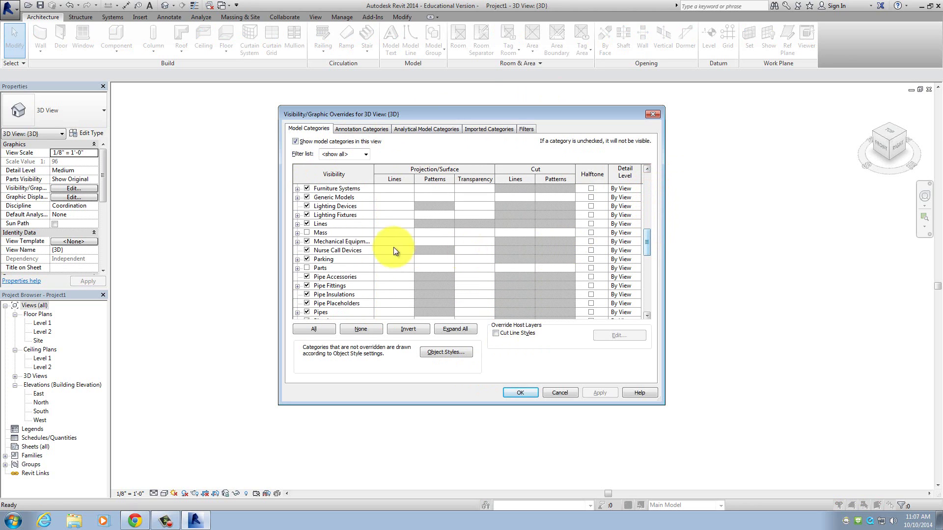
{"action": "left_click", "coordinate": [306, 233]}
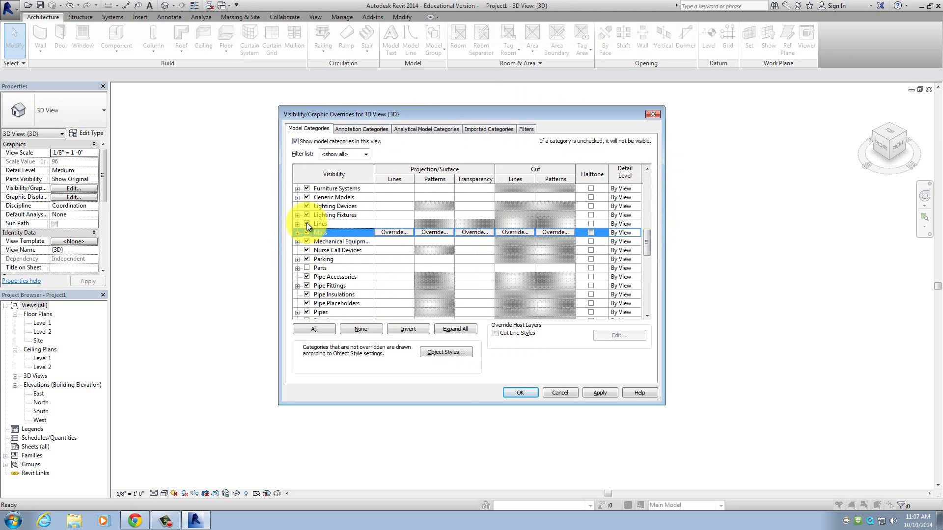
{"action": "left_click", "coordinate": [526, 394]}
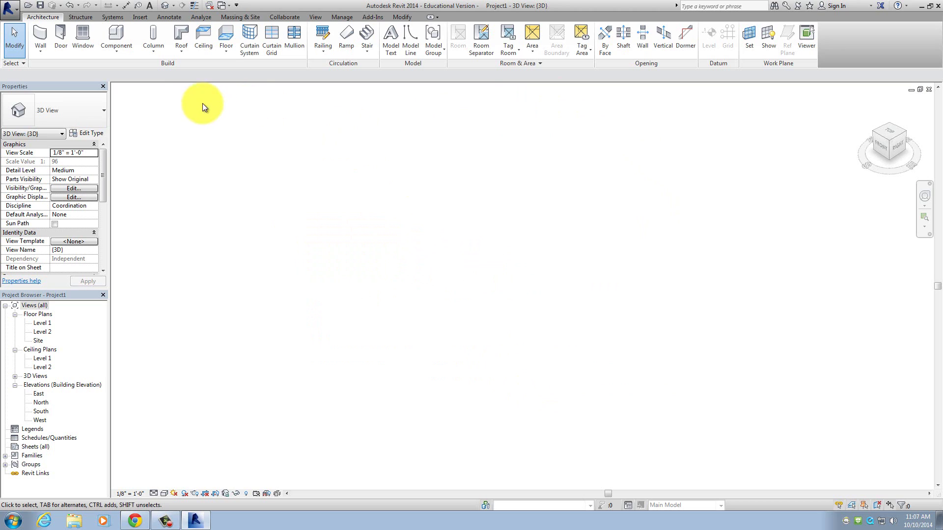
Step: Start placing a component and load the Arch family from the Mass folder of the US Imperial library
{"action": "left_click", "coordinate": [117, 52]}
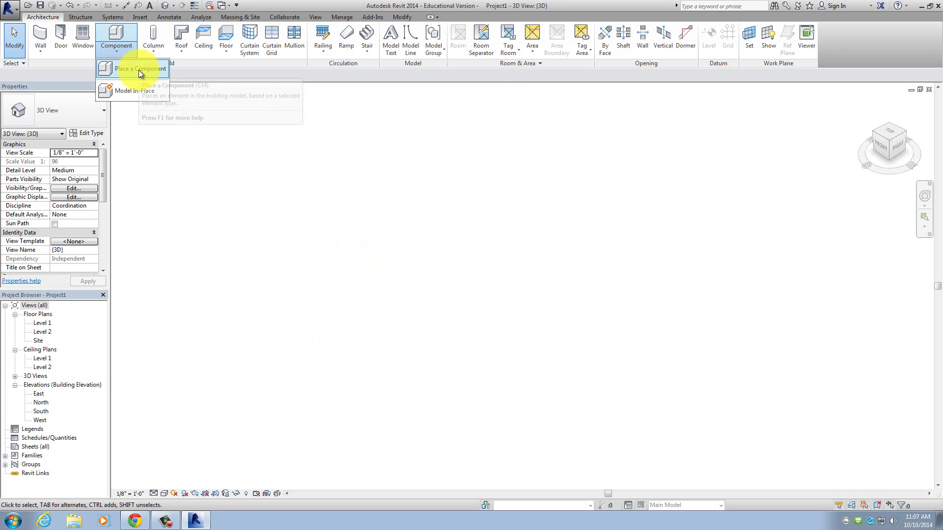
{"action": "left_click", "coordinate": [138, 70]}
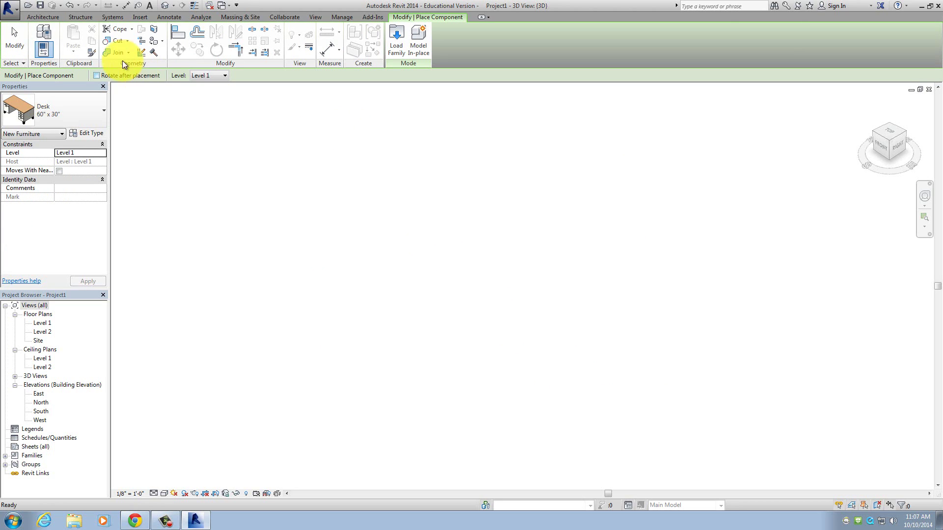
{"action": "left_click", "coordinate": [42, 16]}
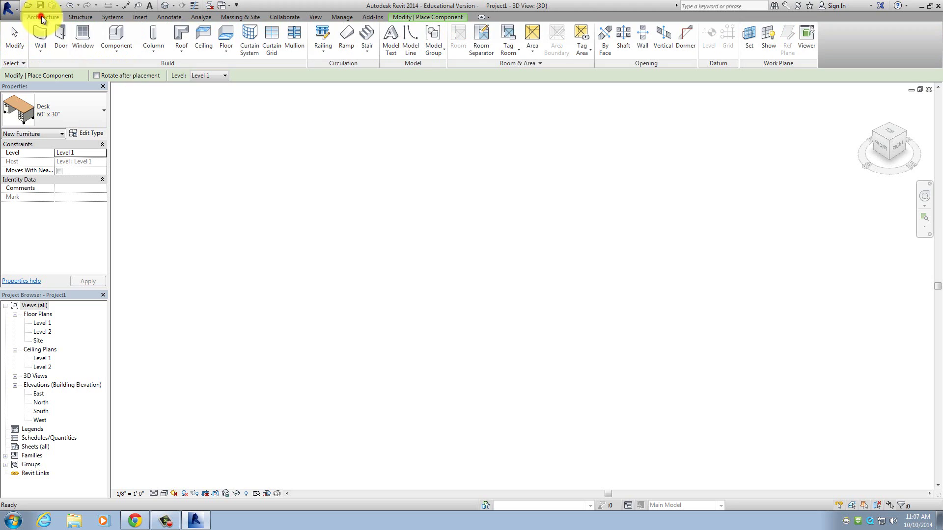
{"action": "left_click", "coordinate": [111, 52]}
{"action": "left_click", "coordinate": [133, 70]}
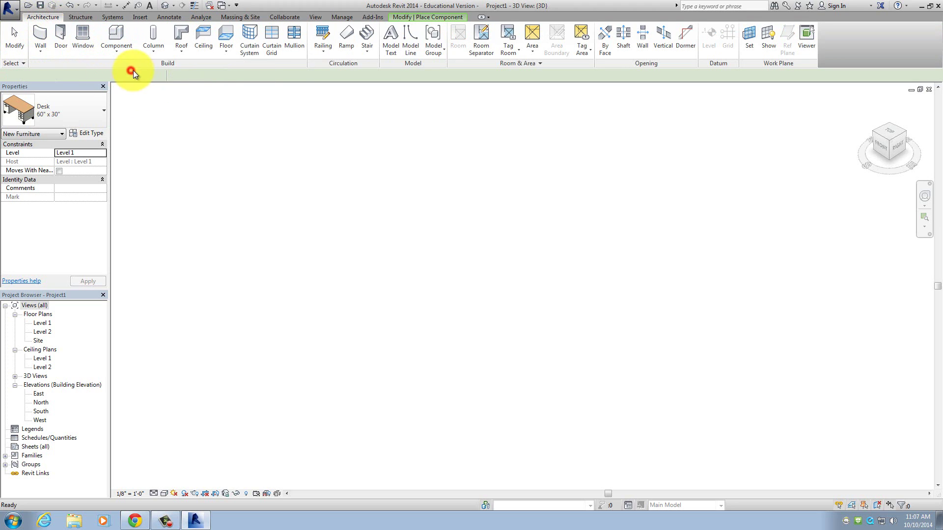
{"action": "left_click", "coordinate": [441, 16]}
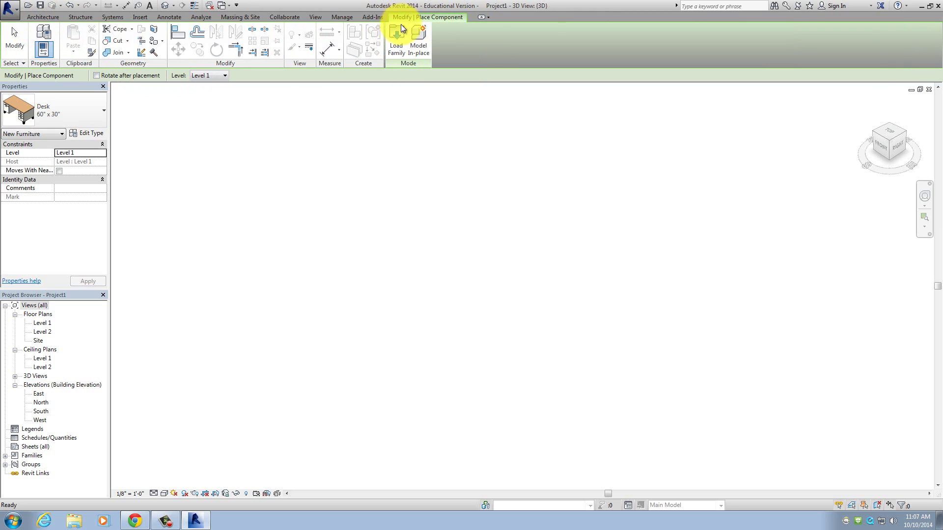
{"action": "left_click", "coordinate": [396, 47]}
{"action": "left_click", "coordinate": [385, 268]}
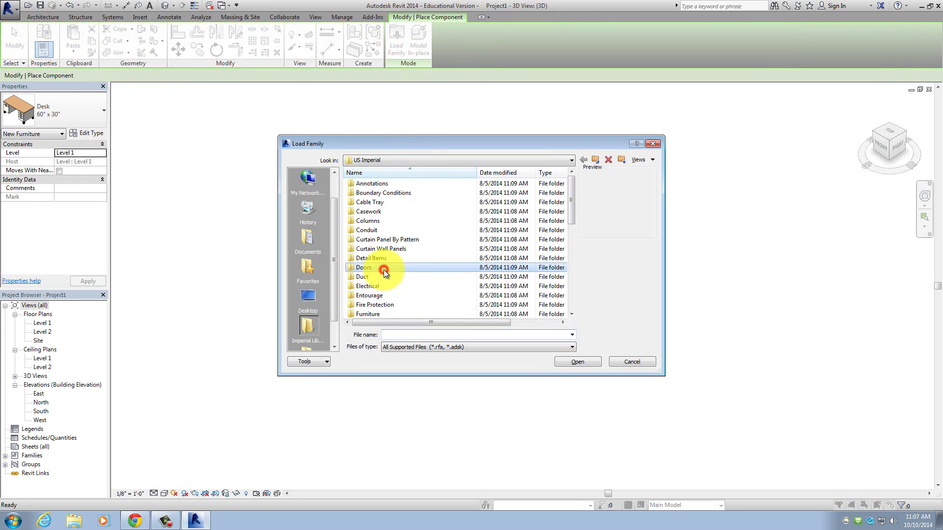
{"action": "scroll", "coordinate": [381, 275], "scroll_direction": "down", "scroll_amount": 2}
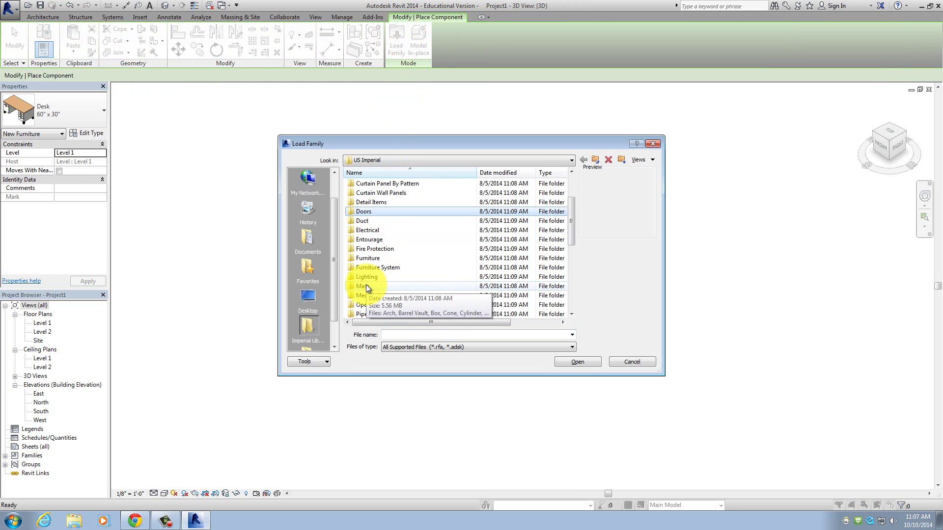
{"action": "double_click", "coordinate": [367, 285]}
{"action": "left_click", "coordinate": [370, 183]}
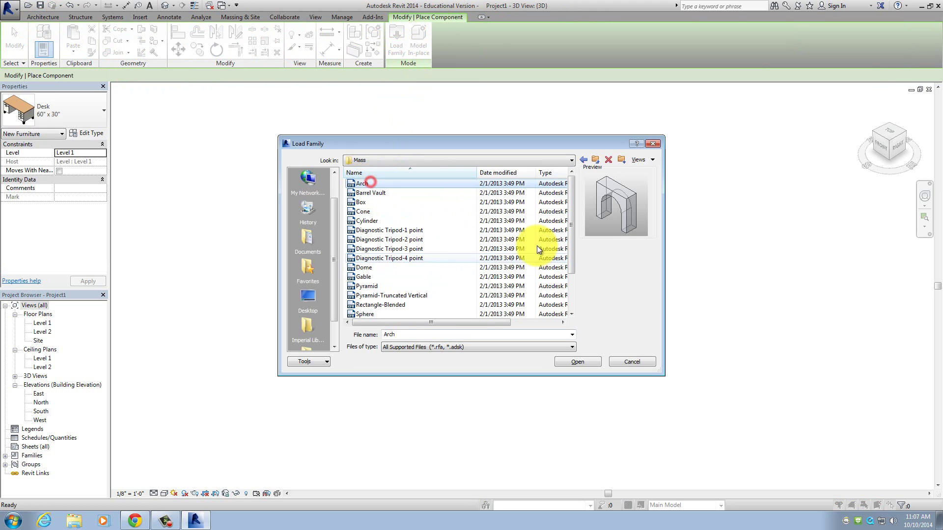
{"action": "left_click", "coordinate": [573, 361]}
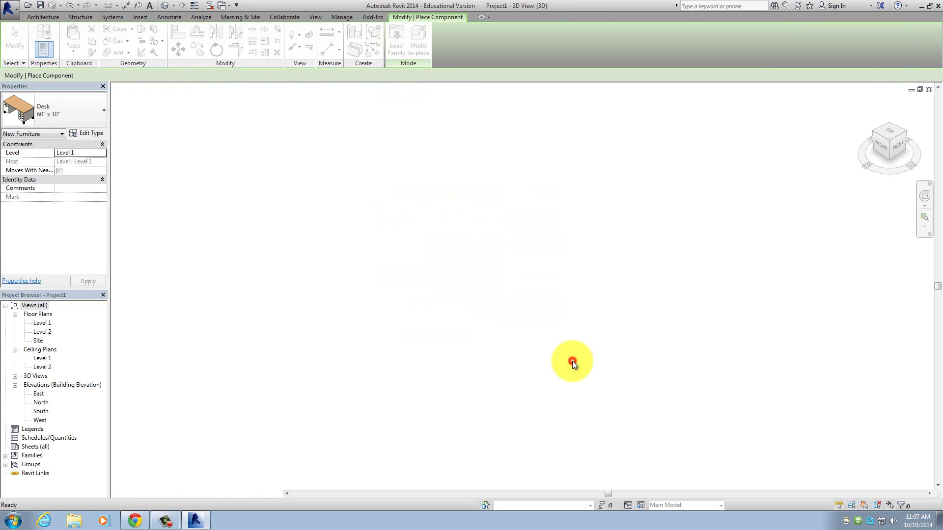
Step: Place one Arch mass on the Level 1 work plane in the 3D view and end placement
{"action": "scroll", "coordinate": [502, 342], "scroll_direction": "down", "scroll_amount": 6}
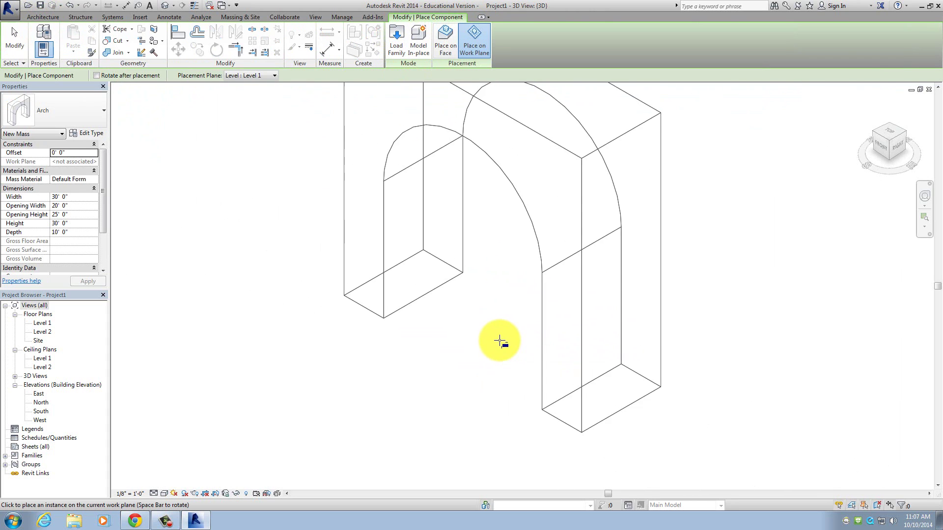
{"action": "left_click", "coordinate": [528, 371]}
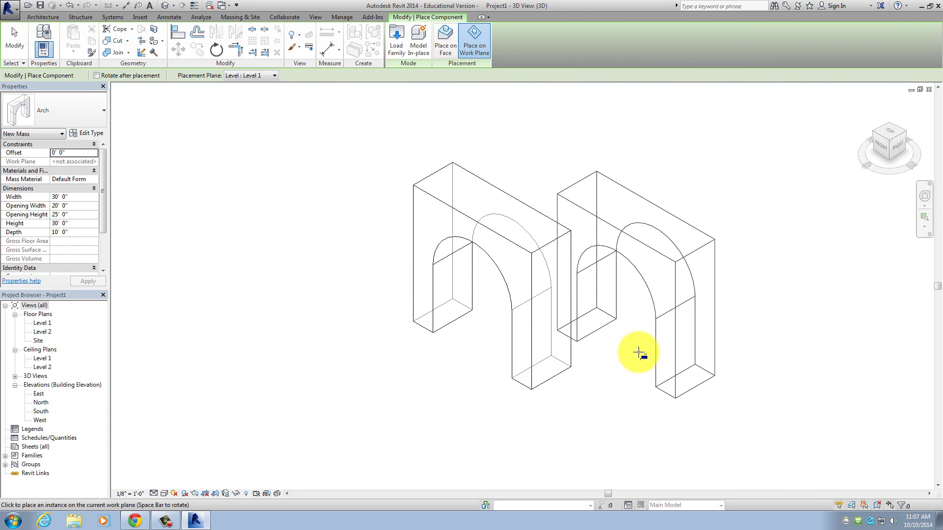
{"action": "key", "text": "Escape"}
{"action": "key", "text": "Escape"}
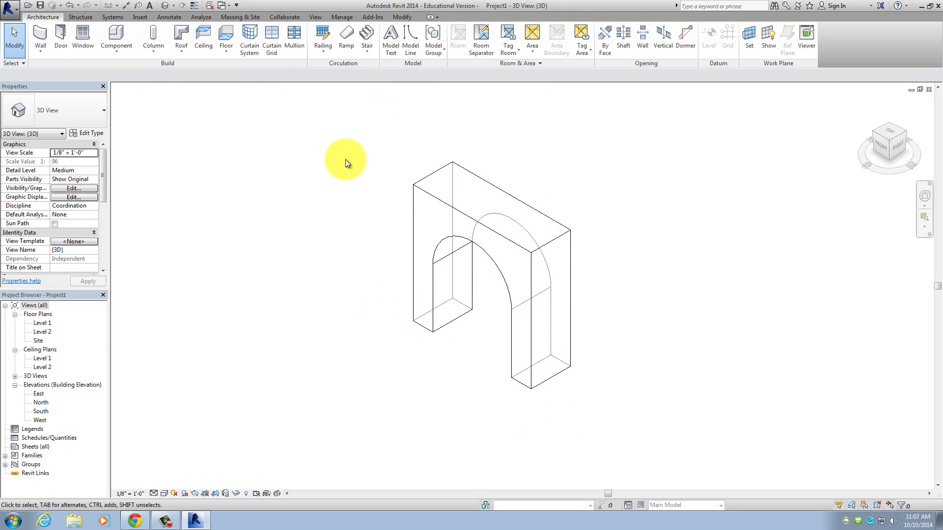
Step: Look through the families available for loading in the Mass folder of the US Imperial library
{"action": "left_click", "coordinate": [117, 49]}
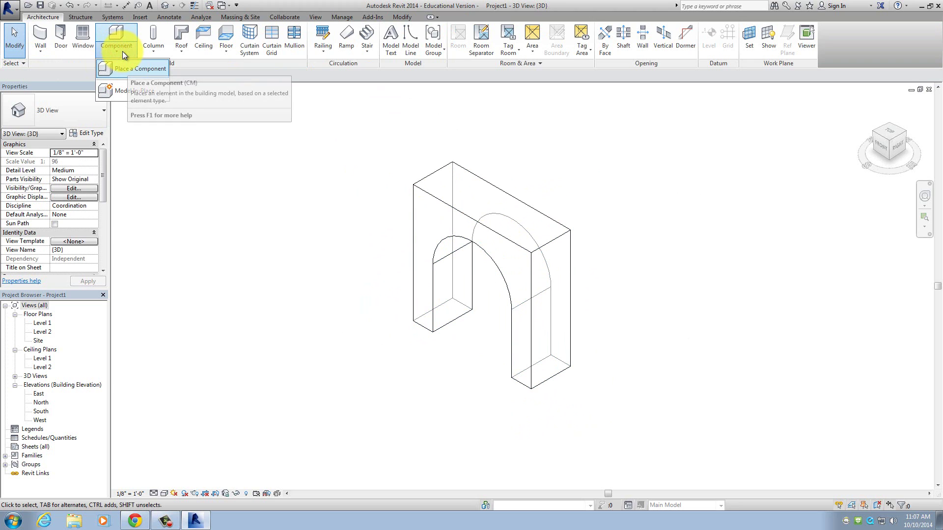
{"action": "left_click", "coordinate": [127, 68]}
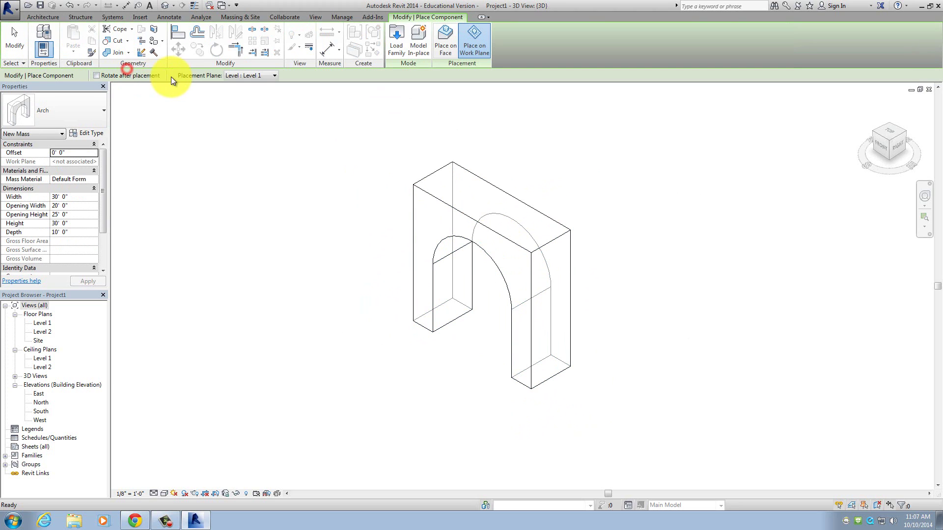
{"action": "left_click", "coordinate": [401, 42]}
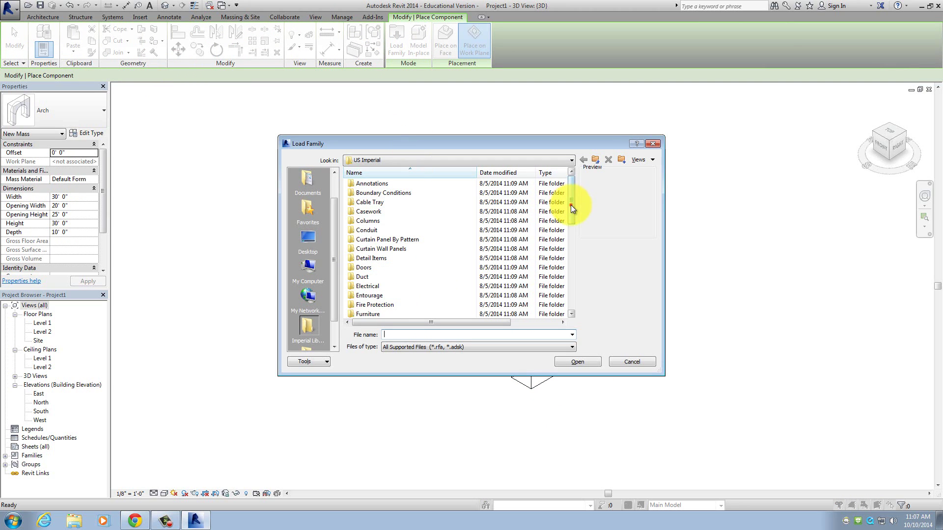
{"action": "left_click_drag", "start_coordinate": [570, 204], "coordinate": [575, 235]}
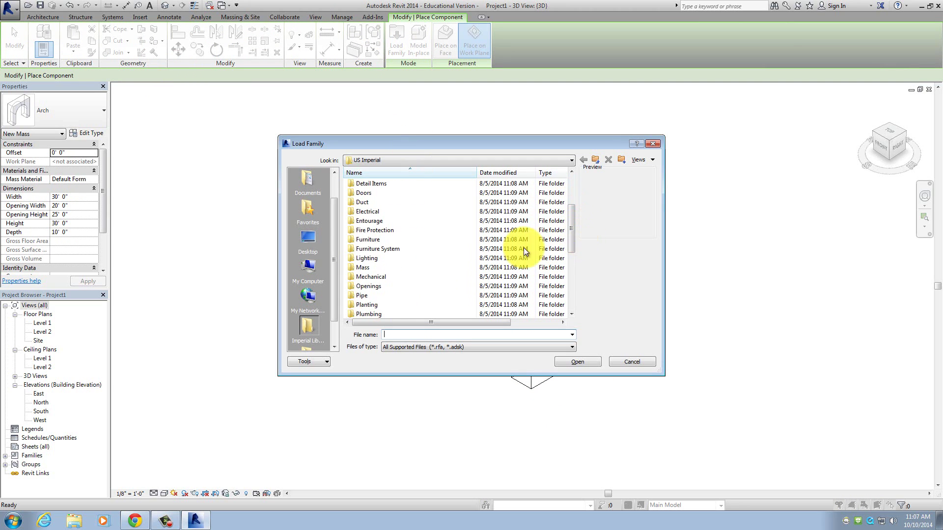
{"action": "double_click", "coordinate": [362, 268]}
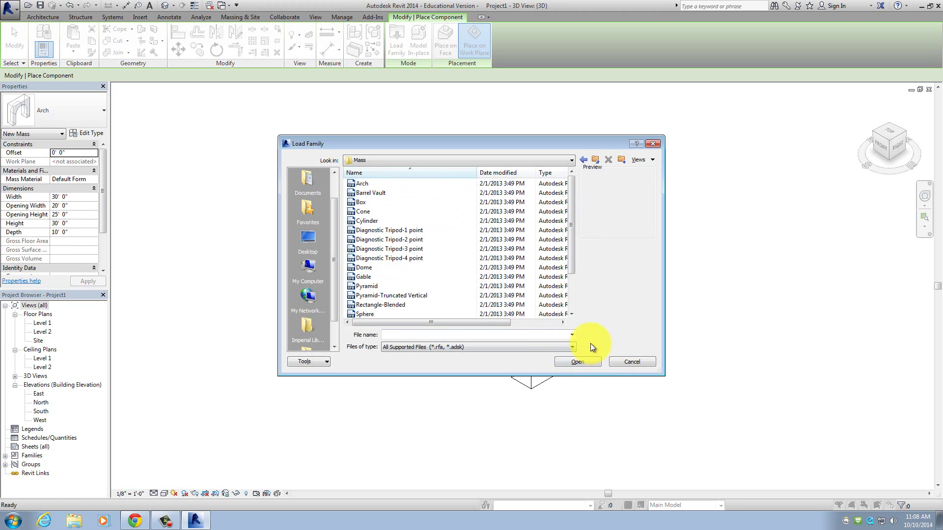
{"action": "left_click", "coordinate": [632, 362]}
{"action": "key", "text": "Escape"}
{"action": "key", "text": "Escape"}
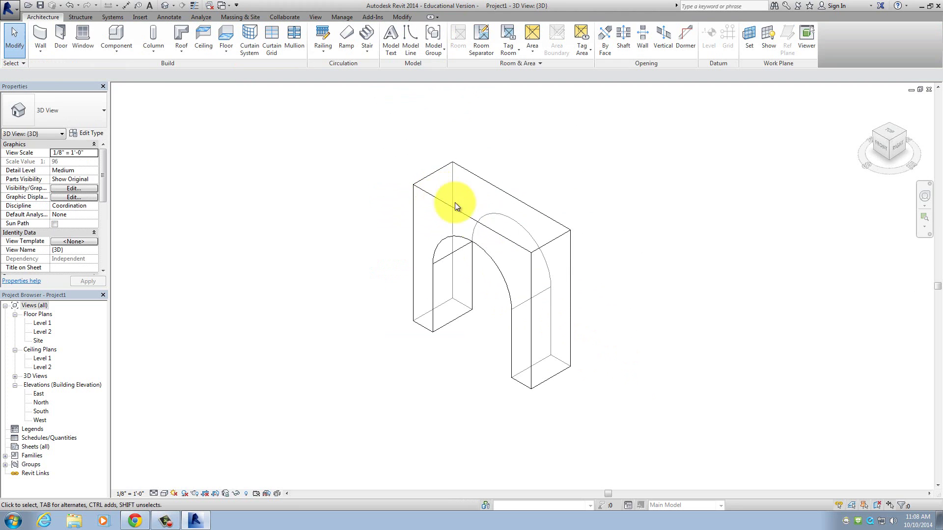
Step: Set the width of the Arch mass to 40' 0"
{"action": "left_click", "coordinate": [479, 225]}
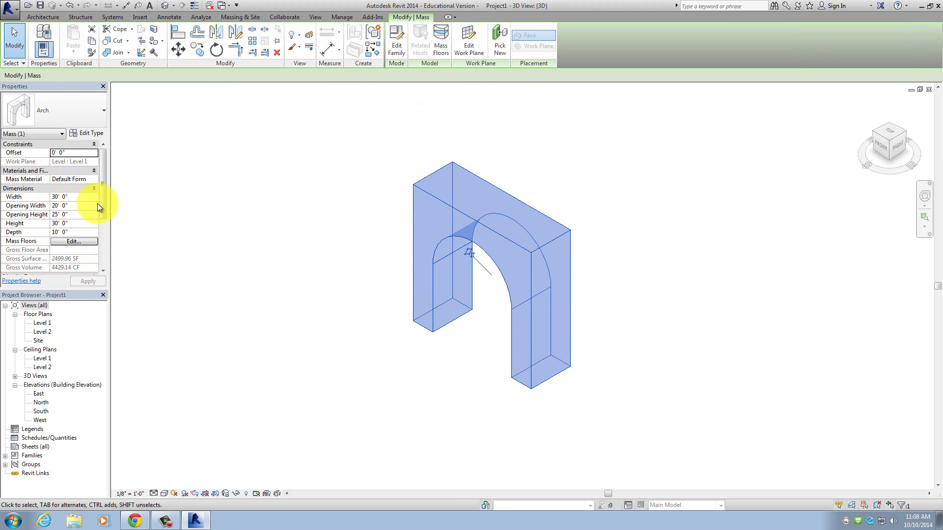
{"action": "left_click", "coordinate": [77, 198]}
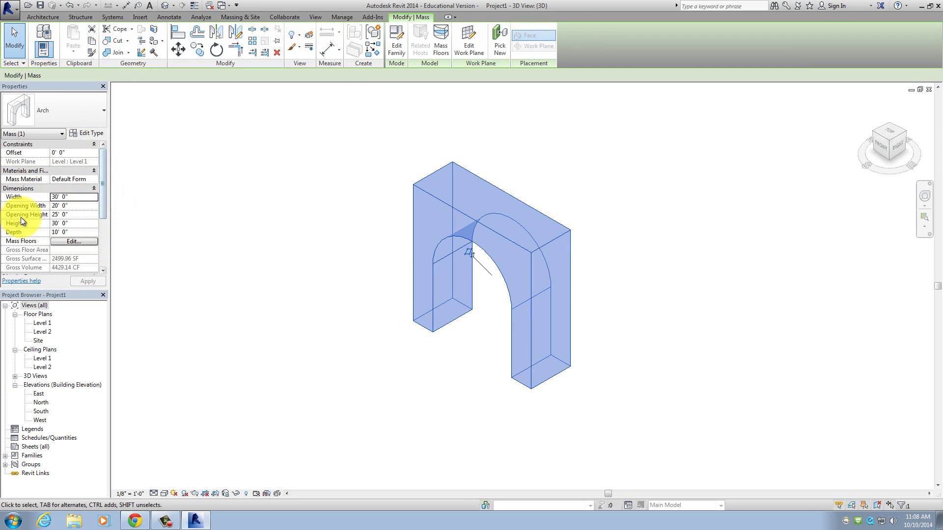
{"action": "double_click", "coordinate": [82, 196]}
{"action": "type", "text": "40"}
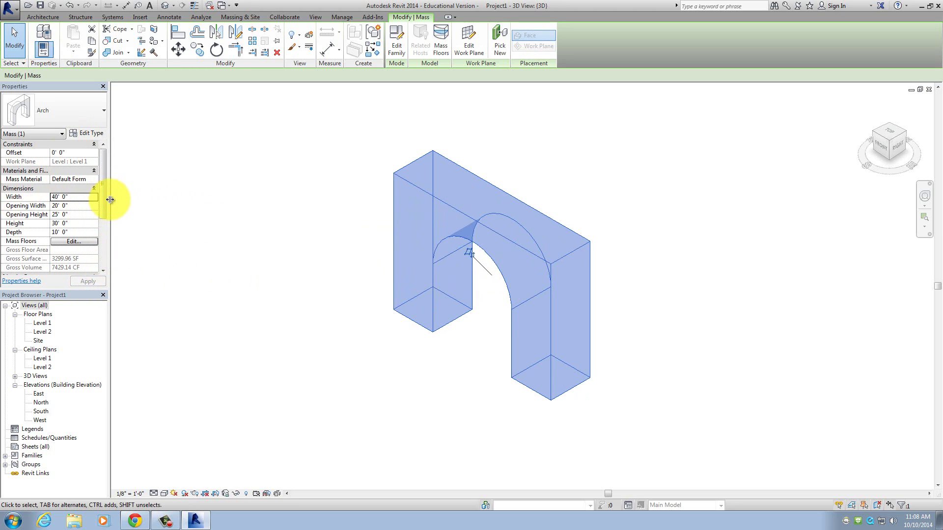
Step: Set the width of the Arch mass to 30' 0" and deselect it
{"action": "left_click", "coordinate": [74, 198]}
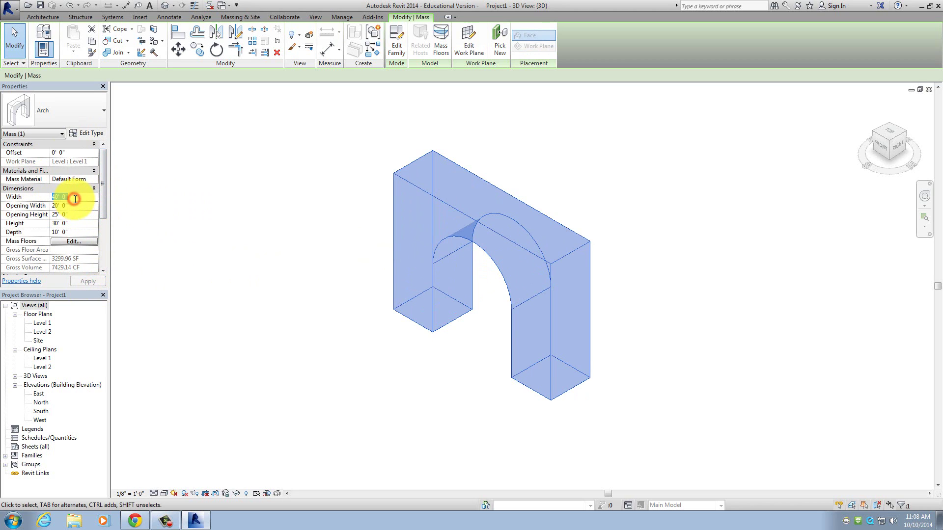
{"action": "type", "text": "30"}
{"action": "left_click", "coordinate": [96, 281]}
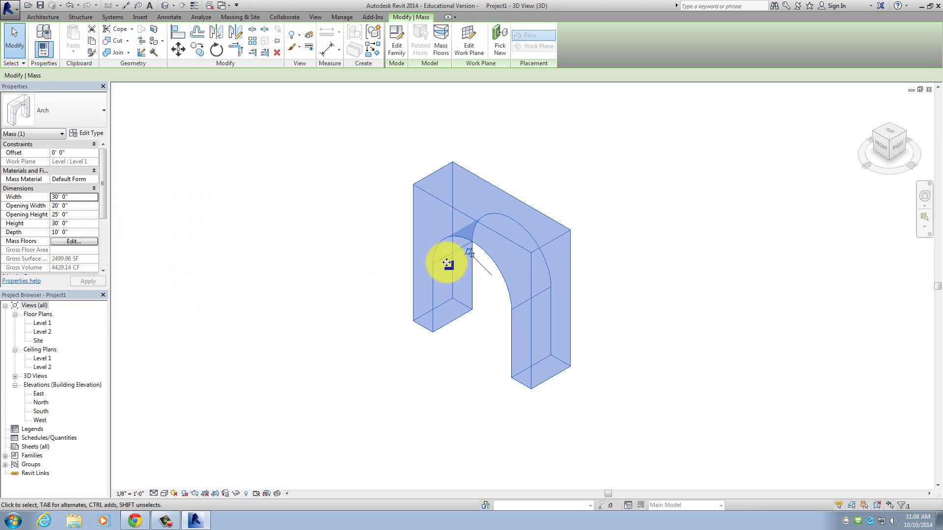
{"action": "left_click", "coordinate": [345, 255]}
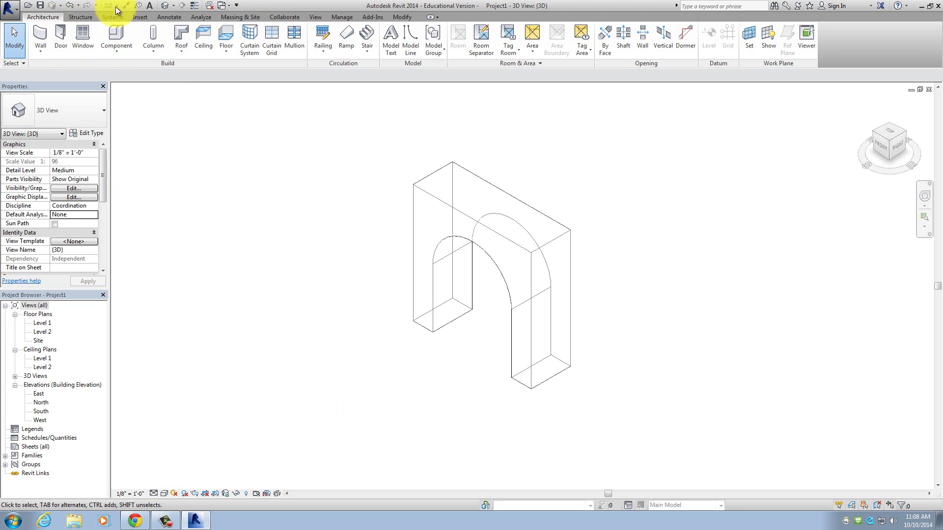
Step: Launch the Dynamo add-in, accept its usability data agreement and create a new workspace in the maximized window
{"action": "left_click", "coordinate": [375, 19]}
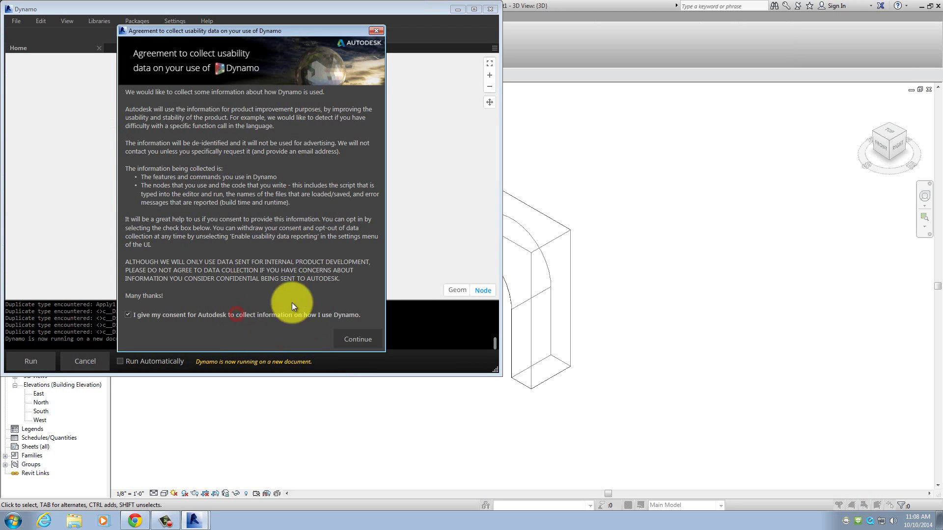
{"action": "left_click", "coordinate": [357, 339]}
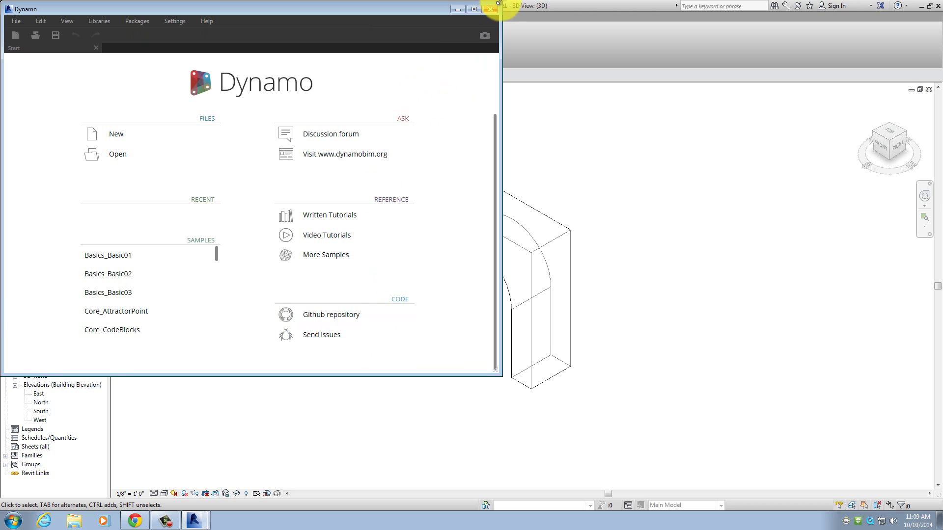
{"action": "left_click", "coordinate": [474, 9]}
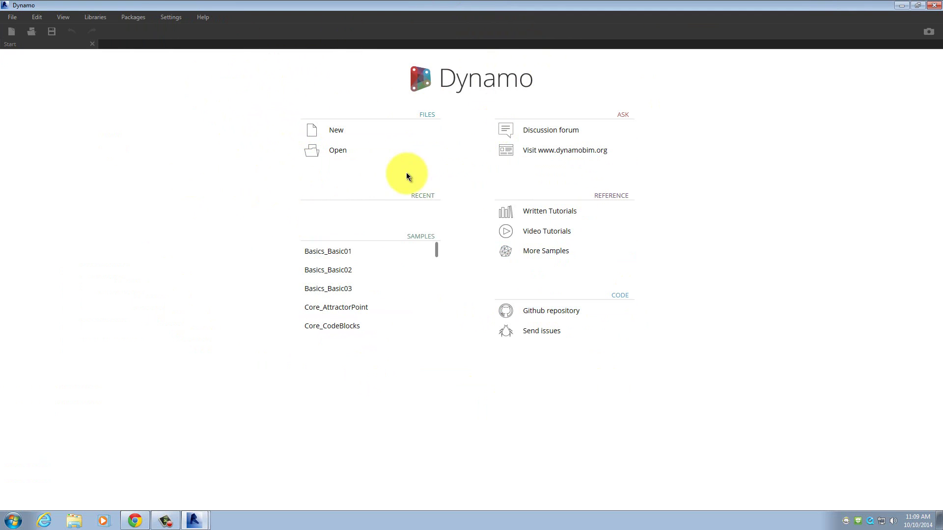
{"action": "left_click", "coordinate": [332, 130]}
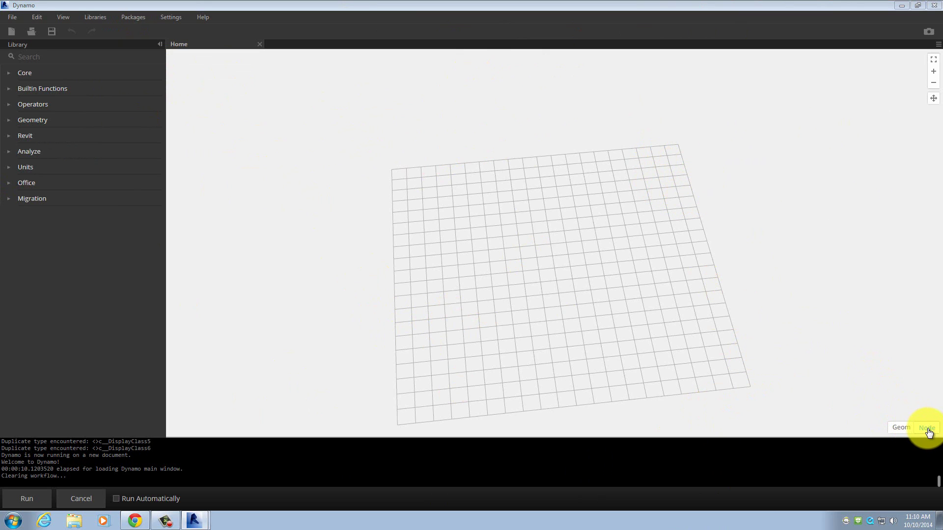
Step: Switch the Dynamo workspace to geometry navigation and orbit the background grid to an angled view
{"action": "left_click", "coordinate": [900, 428]}
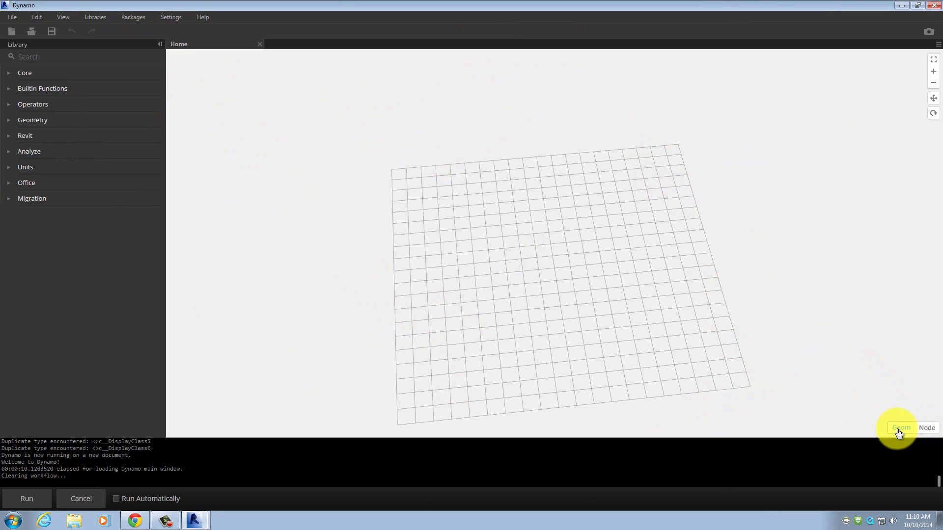
{"action": "right_click_drag", "start_coordinate": [496, 274], "coordinate": [563, 236]}
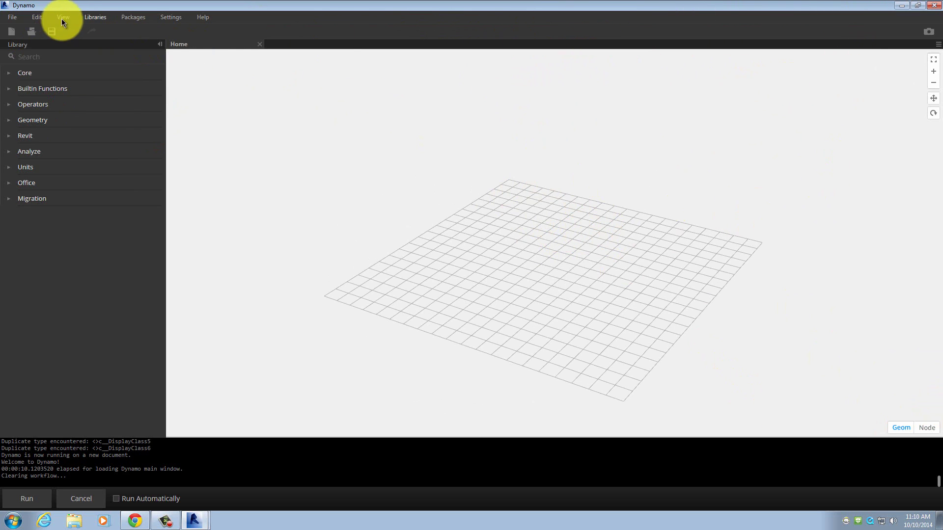
{"action": "left_click", "coordinate": [14, 19]}
{"action": "left_click", "coordinate": [16, 17]}
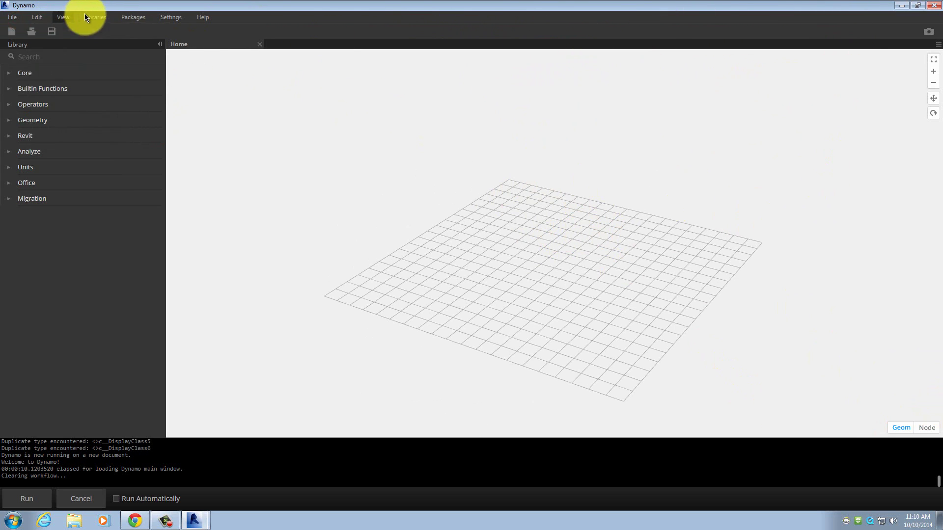
{"action": "left_click", "coordinate": [178, 20]}
{"action": "left_click", "coordinate": [319, 5]}
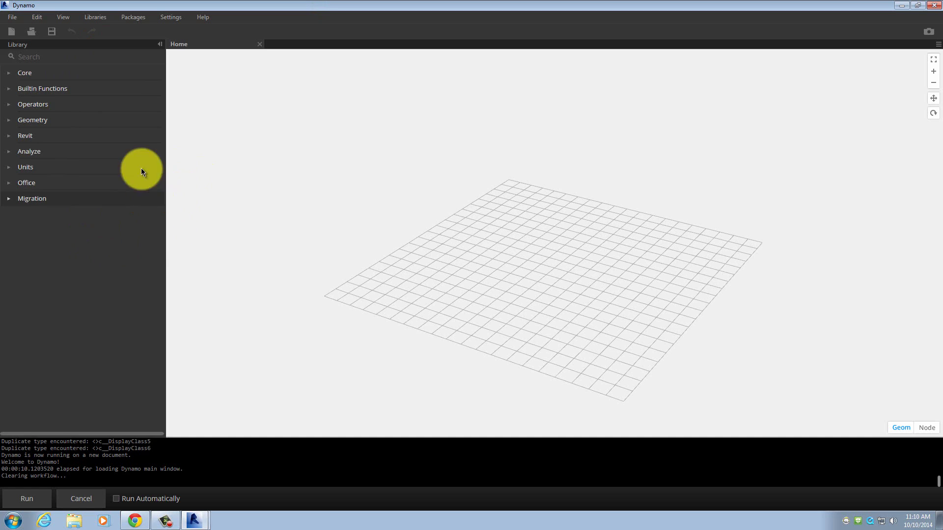
Step: Search the node library for "point" and add Point.ByCoordinates nodes with x, y and z inputs to the workspace
{"action": "left_click", "coordinate": [79, 57]}
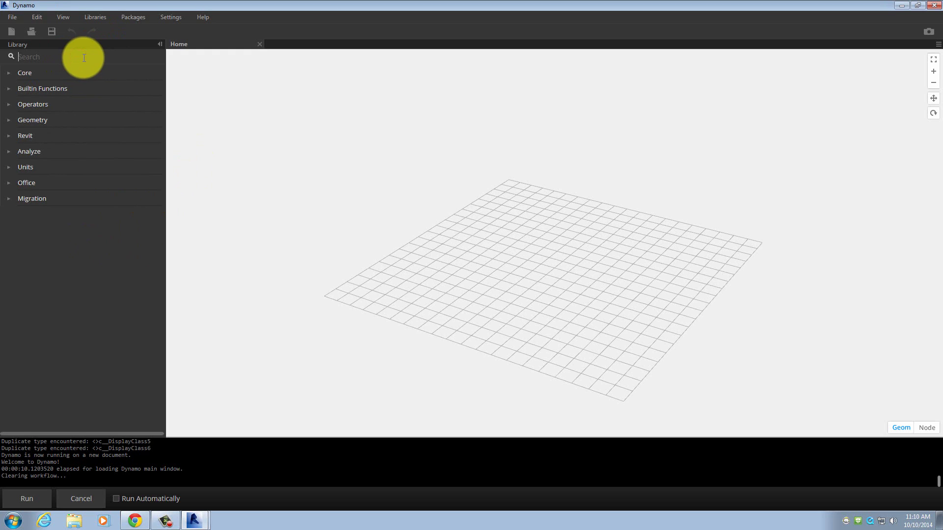
{"action": "type", "text": "point"}
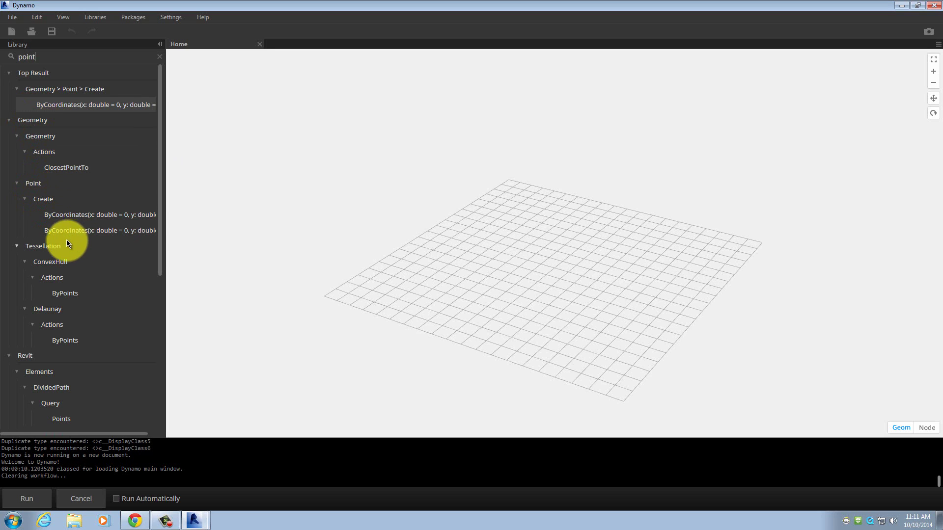
{"action": "mouse_move", "coordinate": [68, 236]}
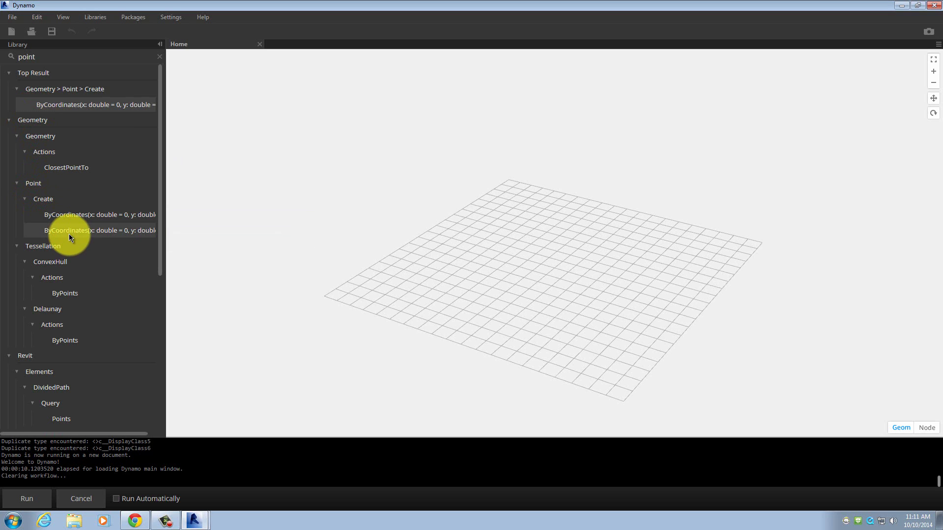
{"action": "mouse_move", "coordinate": [114, 230]}
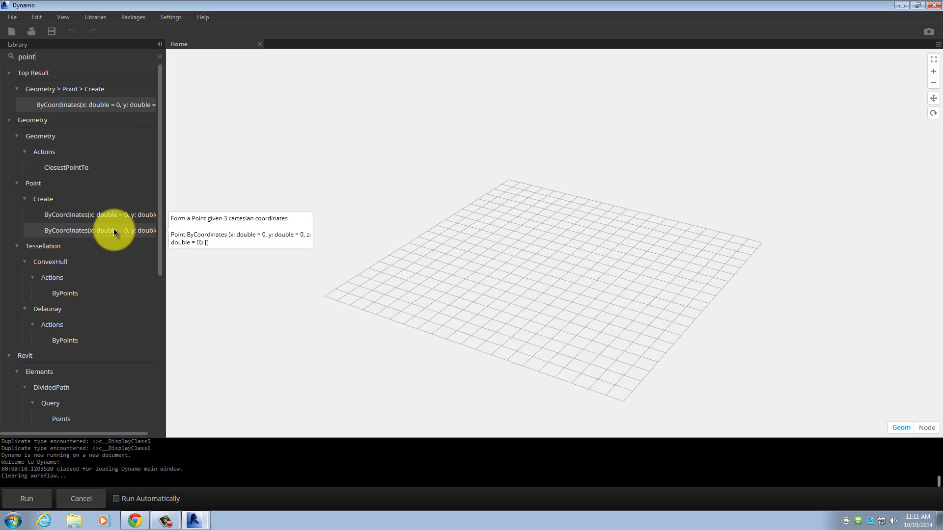
{"action": "left_click", "coordinate": [116, 229]}
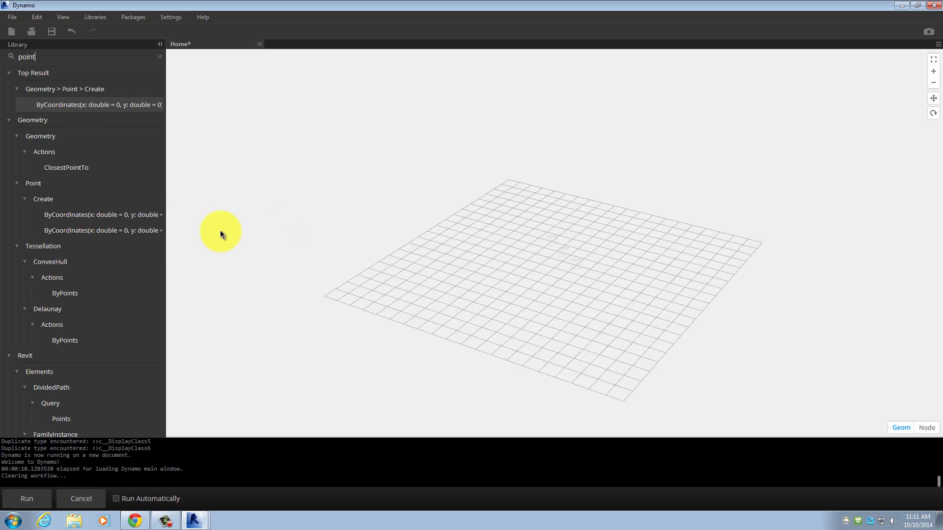
{"action": "mouse_move", "coordinate": [131, 231]}
{"action": "left_mouse_down"}
{"action": "mouse_move", "coordinate": [163, 238]}
{"action": "mouse_move", "coordinate": [199, 230]}
{"action": "mouse_move", "coordinate": [128, 235]}
{"action": "left_mouse_up"}
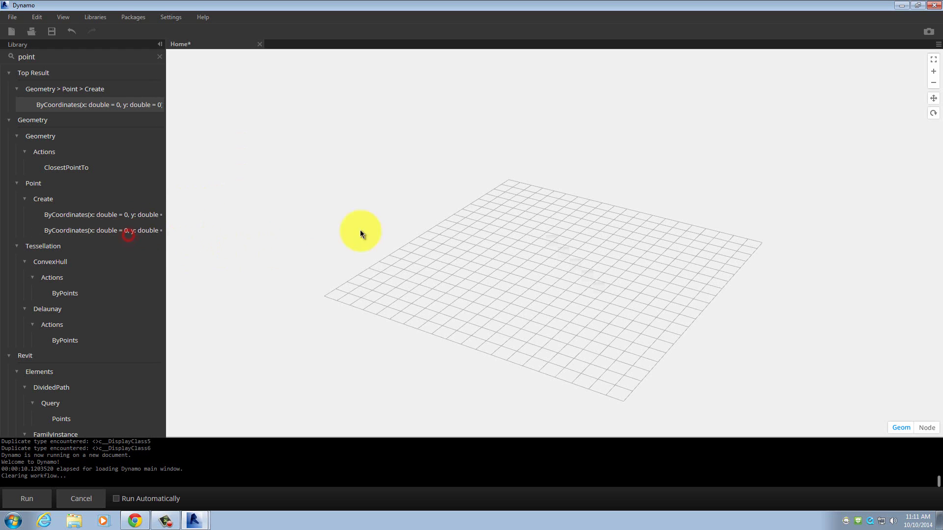
Step: Switch the workspace to node navigation and delete the surplus Point.ByCoordinates nodes lined up diagonally below the first one
{"action": "scroll", "coordinate": [277, 222], "scroll_direction": "down", "scroll_amount": 4}
{"action": "scroll", "coordinate": [275, 223], "scroll_direction": "up", "scroll_amount": 3}
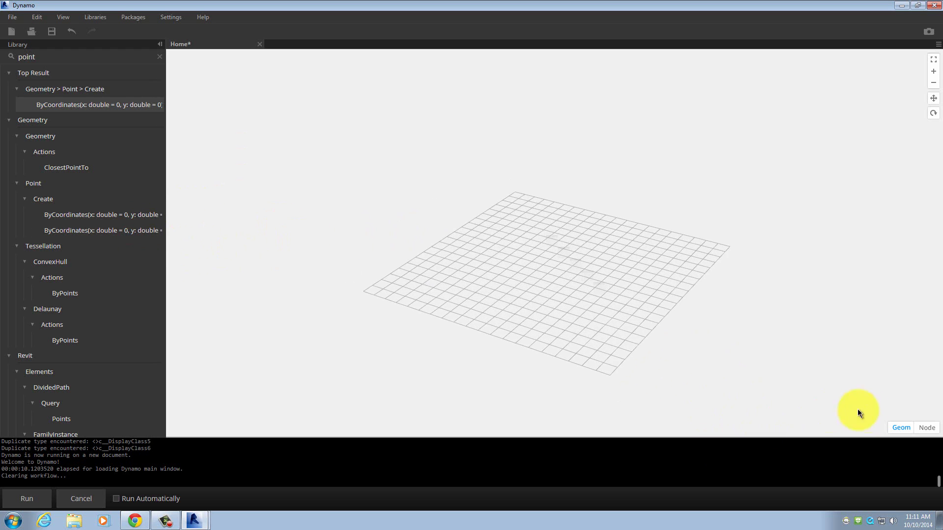
{"action": "left_click", "coordinate": [929, 430]}
{"action": "scroll", "coordinate": [640, 280], "scroll_direction": "up", "scroll_amount": 5}
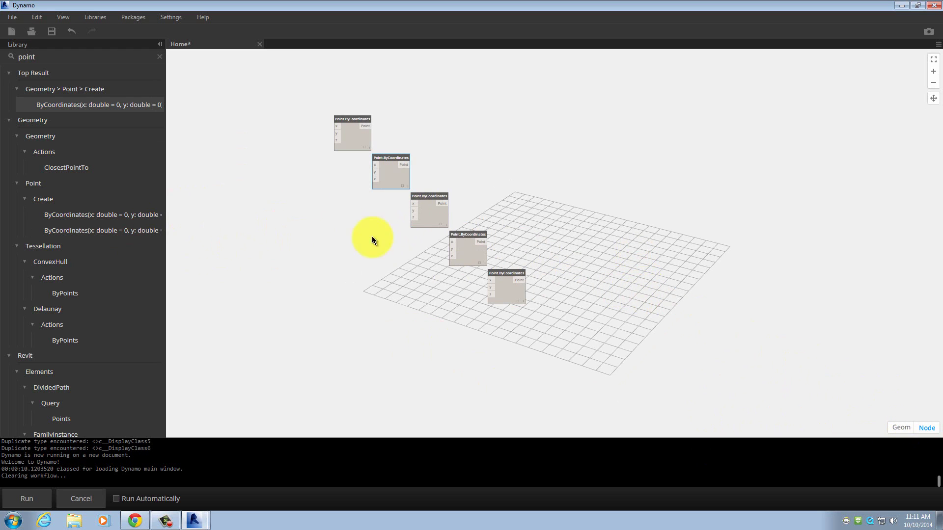
{"action": "left_click_drag", "start_coordinate": [548, 323], "coordinate": [388, 154]}
{"action": "key", "text": "Delete"}
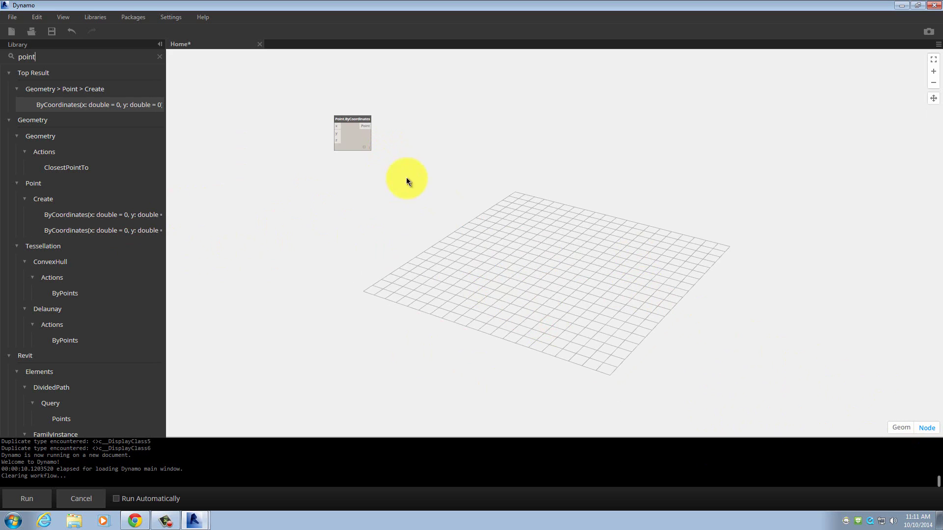
Step: Pull apart the two overlapping Point.ByCoordinates nodes and delete the duplicate
{"action": "scroll", "coordinate": [366, 150], "scroll_direction": "up", "scroll_amount": 6}
{"action": "scroll", "coordinate": [378, 158], "scroll_direction": "down", "scroll_amount": 4}
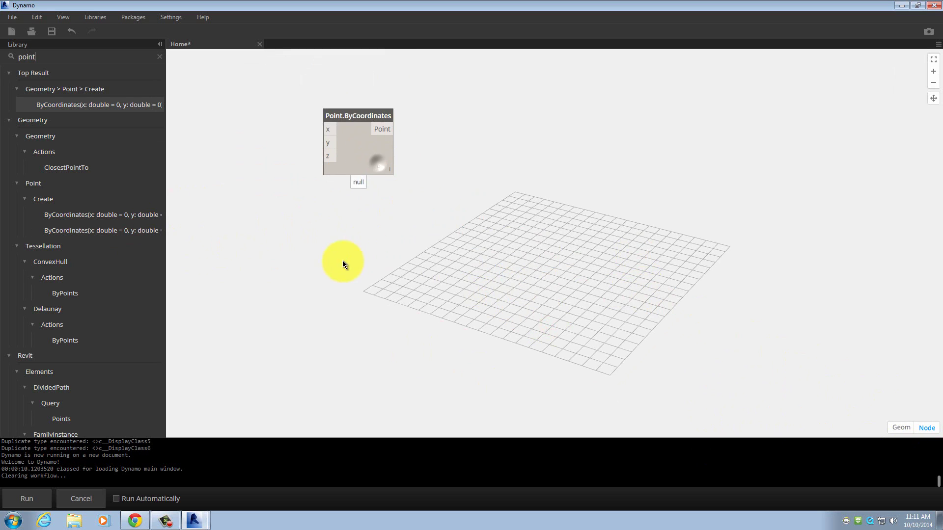
{"action": "right_click", "coordinate": [361, 241]}
{"action": "left_click", "coordinate": [336, 228]}
{"action": "scroll", "coordinate": [338, 214], "scroll_direction": "down", "scroll_amount": 5}
{"action": "scroll", "coordinate": [338, 214], "scroll_direction": "up", "scroll_amount": 4}
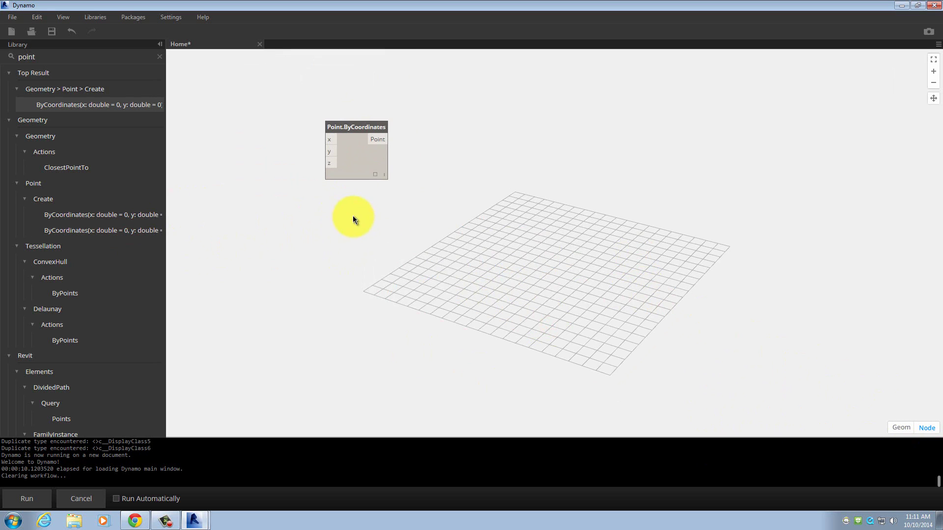
{"action": "left_click_drag", "start_coordinate": [354, 127], "coordinate": [300, 204]}
{"action": "left_click_drag", "start_coordinate": [364, 126], "coordinate": [428, 166]}
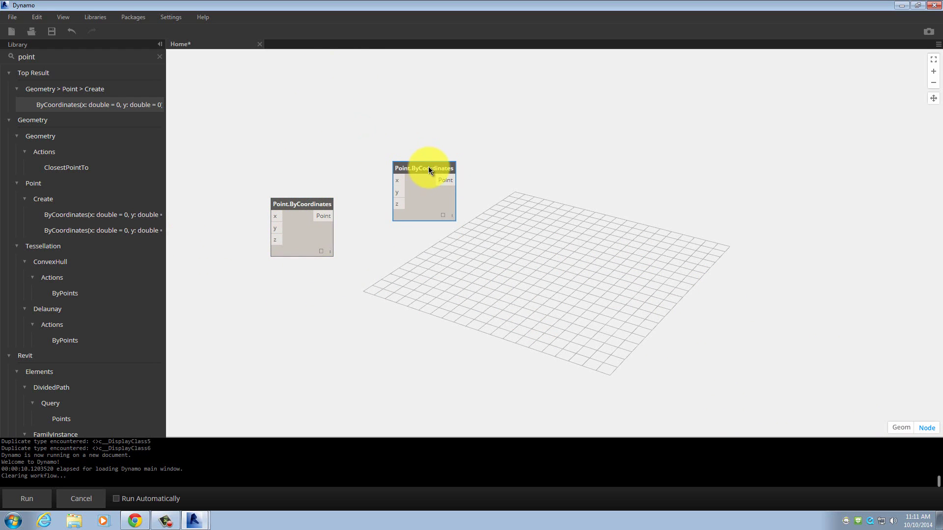
{"action": "key", "text": "Delete"}
Step: Reposition the remaining Point.ByCoordinates node above the grid and show its output preview
{"action": "left_click_drag", "start_coordinate": [304, 206], "coordinate": [409, 134]}
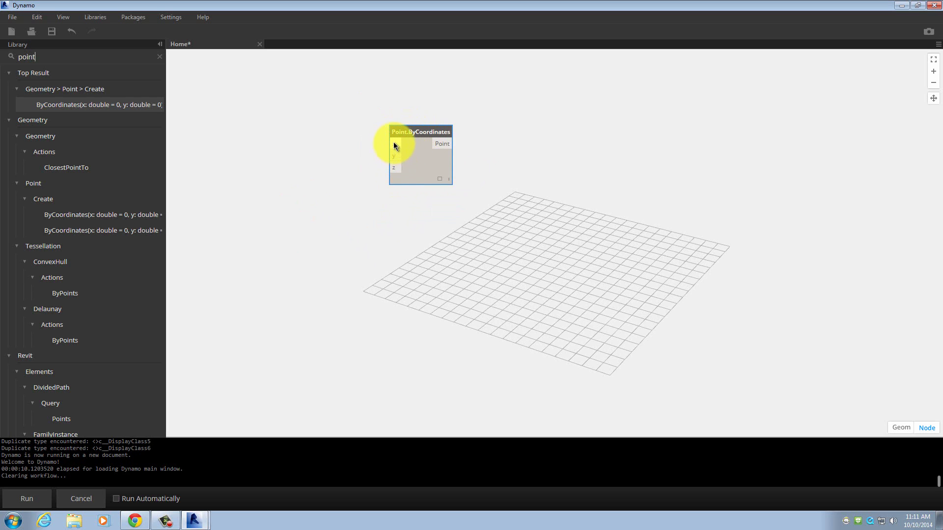
{"action": "left_click_drag", "start_coordinate": [416, 133], "coordinate": [398, 156]}
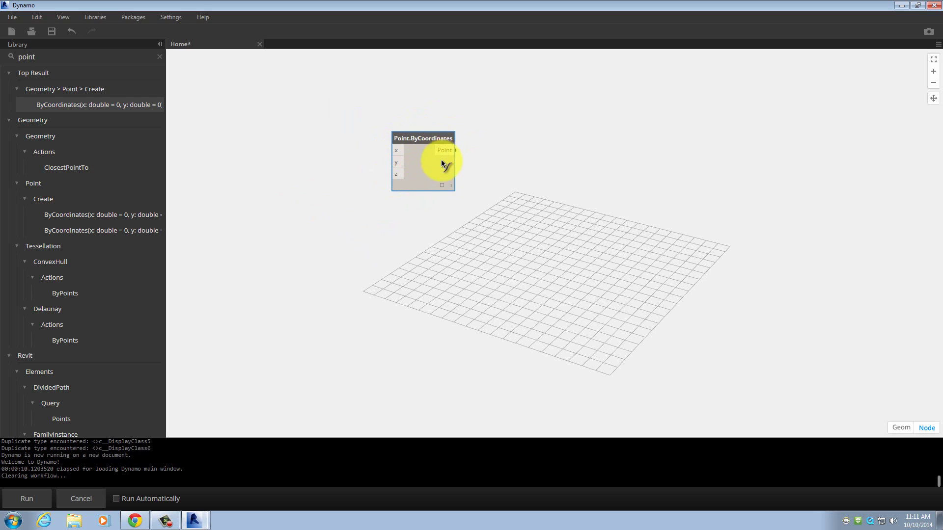
{"action": "left_click", "coordinate": [442, 186]}
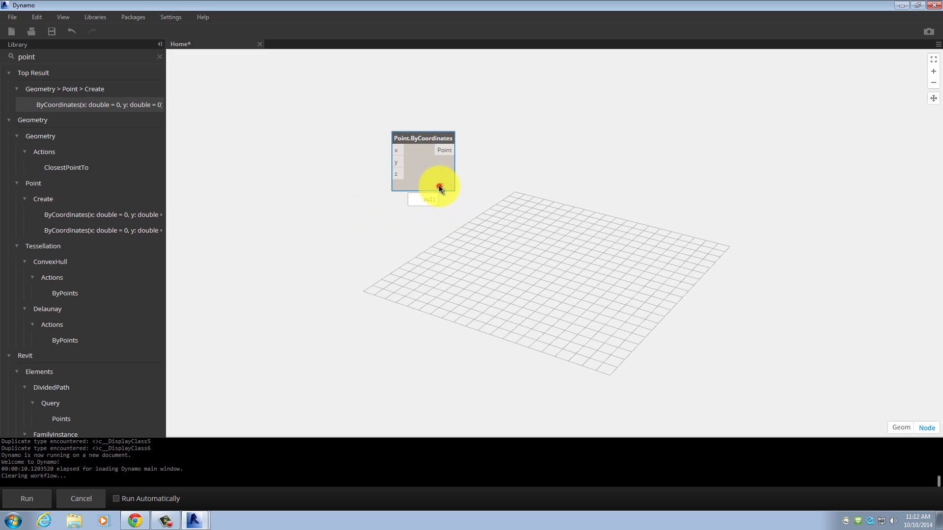
Step: Hide the output preview of the Point.ByCoordinates node and move the node farther away from the grid
{"action": "left_click", "coordinate": [442, 185]}
{"action": "left_click", "coordinate": [441, 185]}
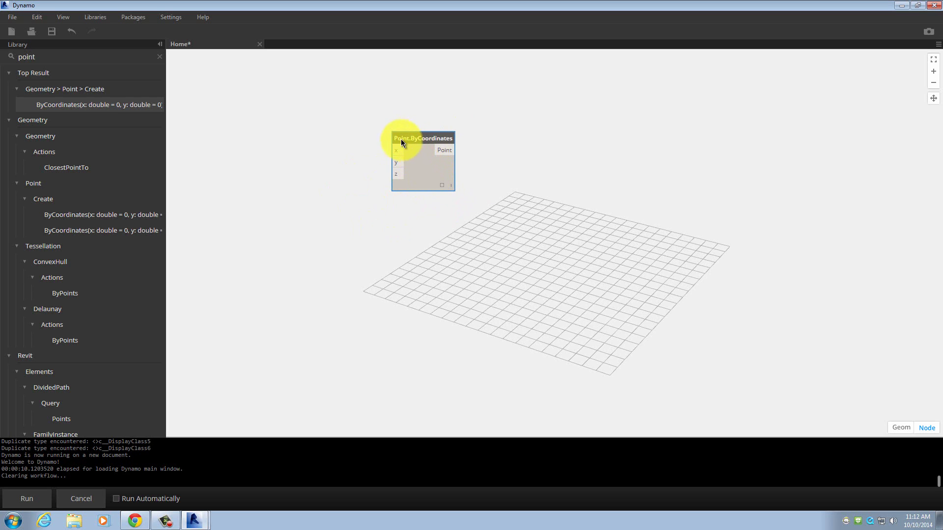
{"action": "left_click_drag", "start_coordinate": [416, 134], "coordinate": [377, 128]}
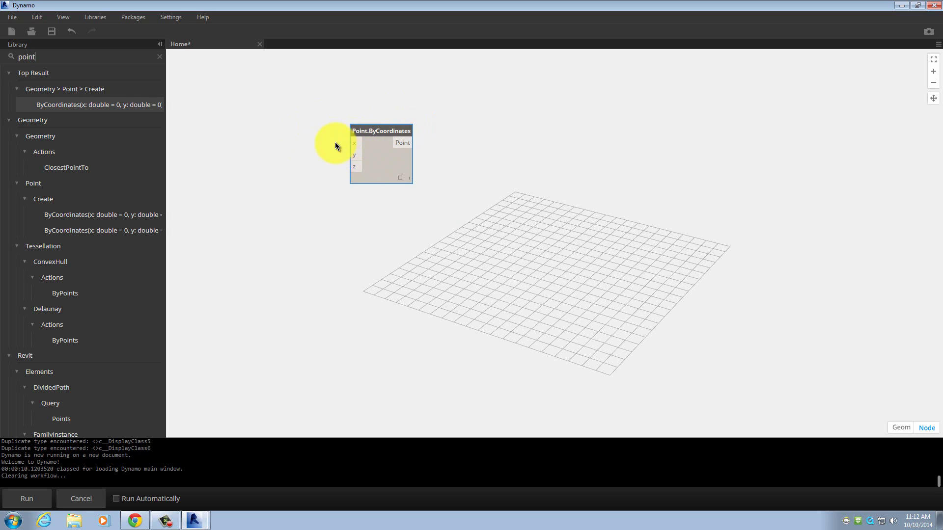
Step: Search the node library for "number", add a Number node and place it on the input side of Point.ByCoordinates
{"action": "left_click", "coordinate": [160, 57]}
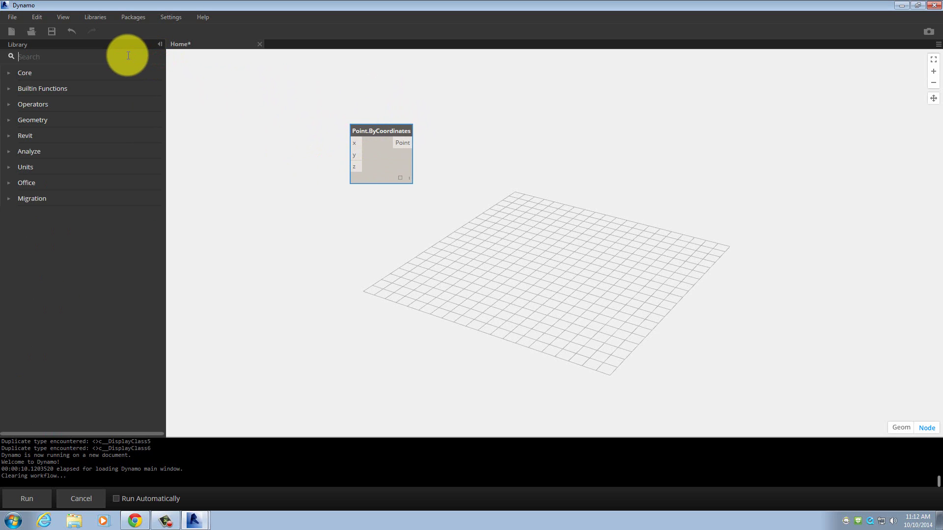
{"action": "type", "text": "number"}
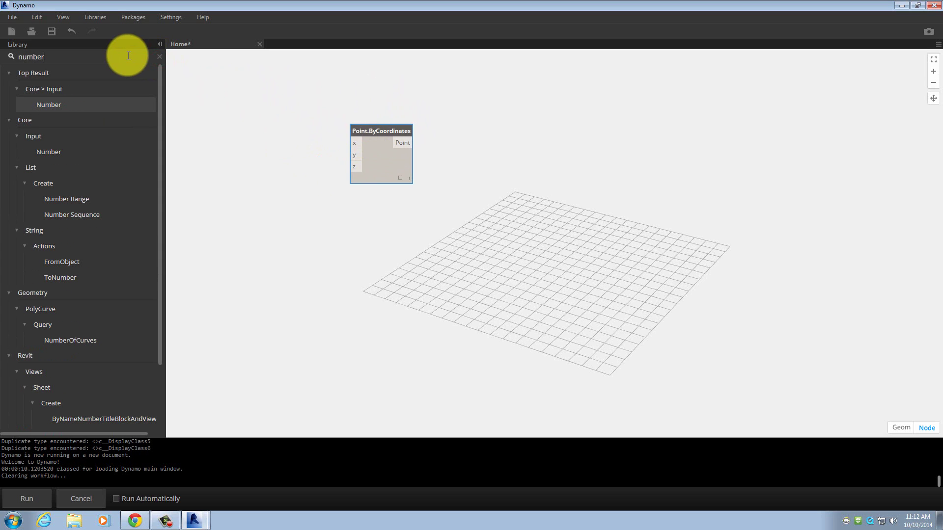
{"action": "key", "text": "Return"}
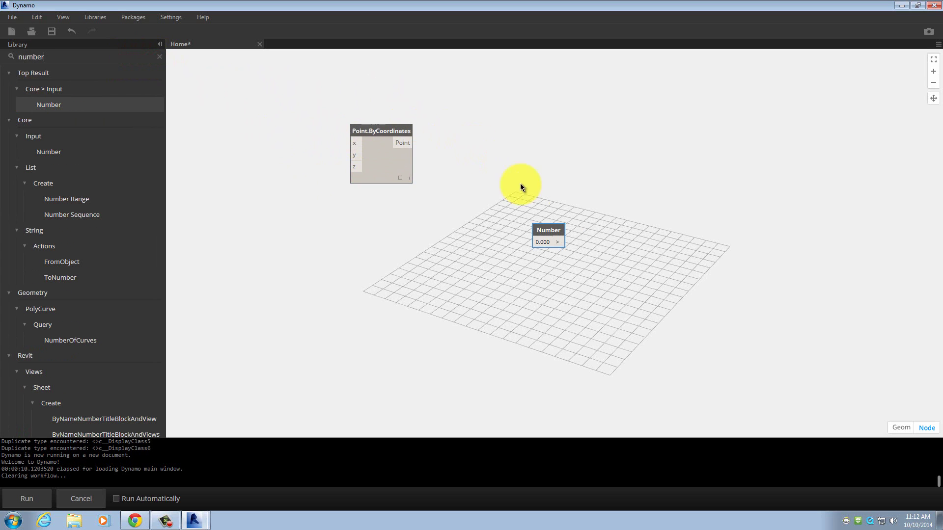
{"action": "left_click_drag", "start_coordinate": [549, 231], "coordinate": [256, 136]}
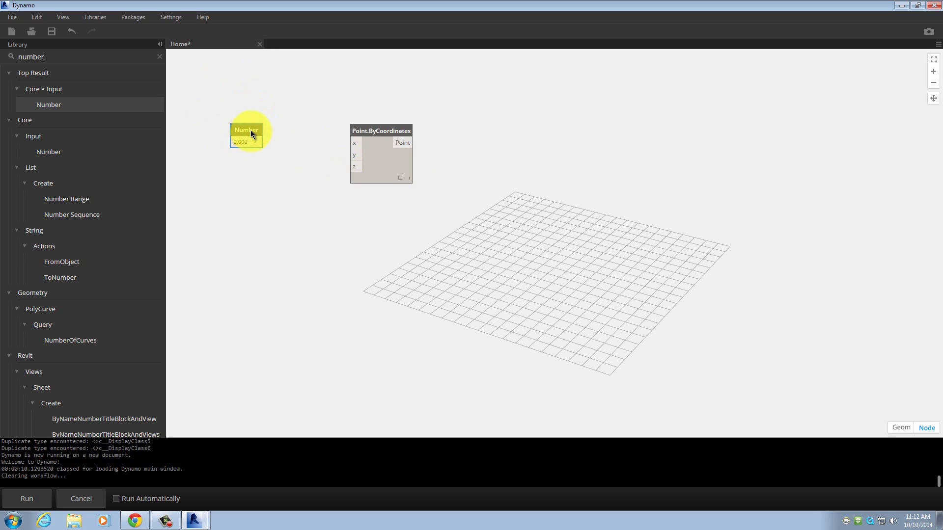
Step: Make two copies of the Number node and stack all three in a column beside Point.ByCoordinates
{"action": "key", "text": "ctrl+v"}
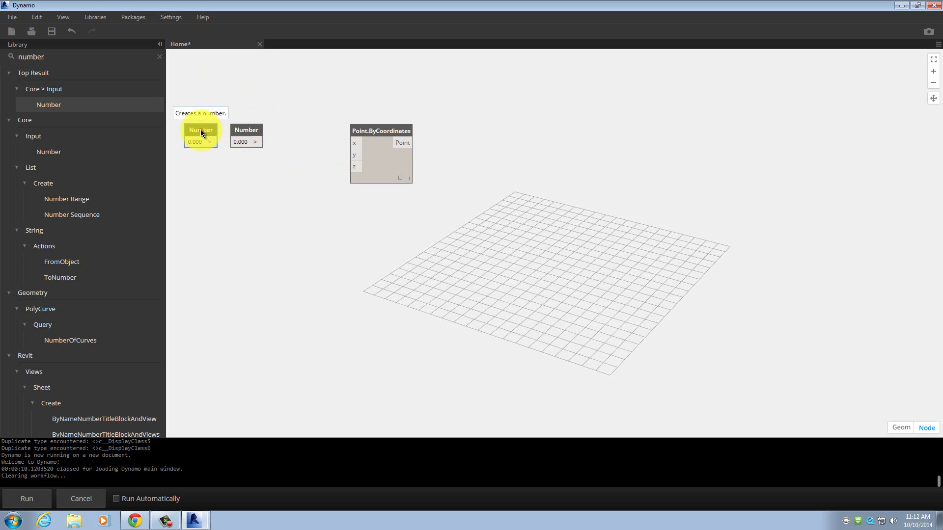
{"action": "key", "text": "ctrl+v"}
{"action": "left_click_drag", "start_coordinate": [216, 164], "coordinate": [253, 173]}
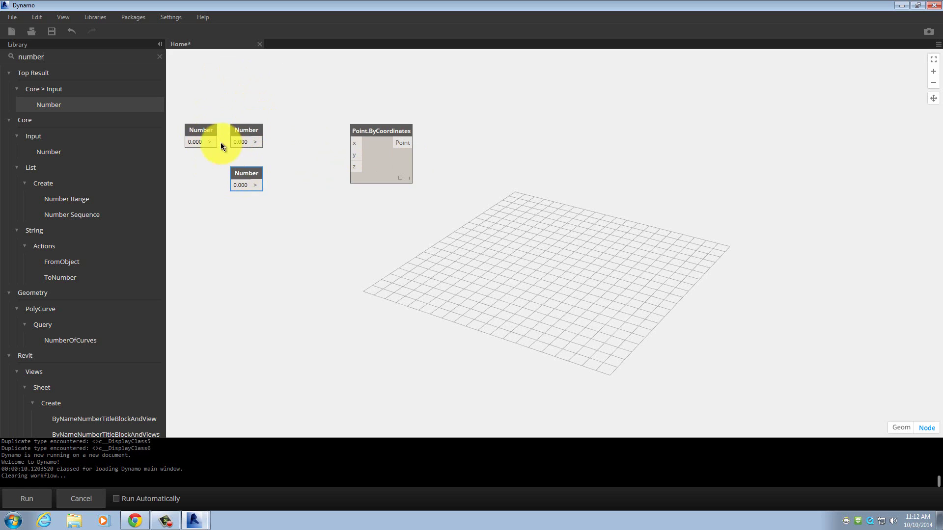
{"action": "left_click_drag", "start_coordinate": [207, 134], "coordinate": [253, 213]}
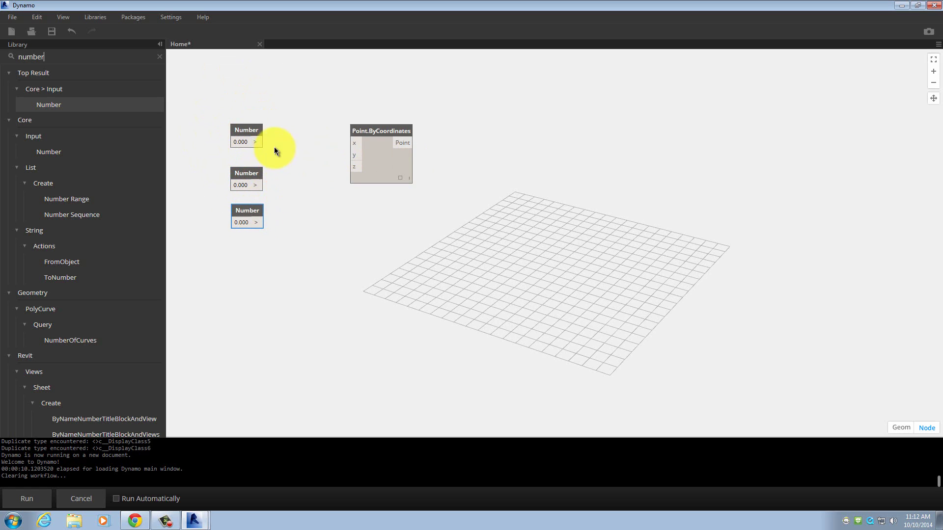
Step: Rename the uppermost Number node as X
{"action": "right_click", "coordinate": [249, 128]}
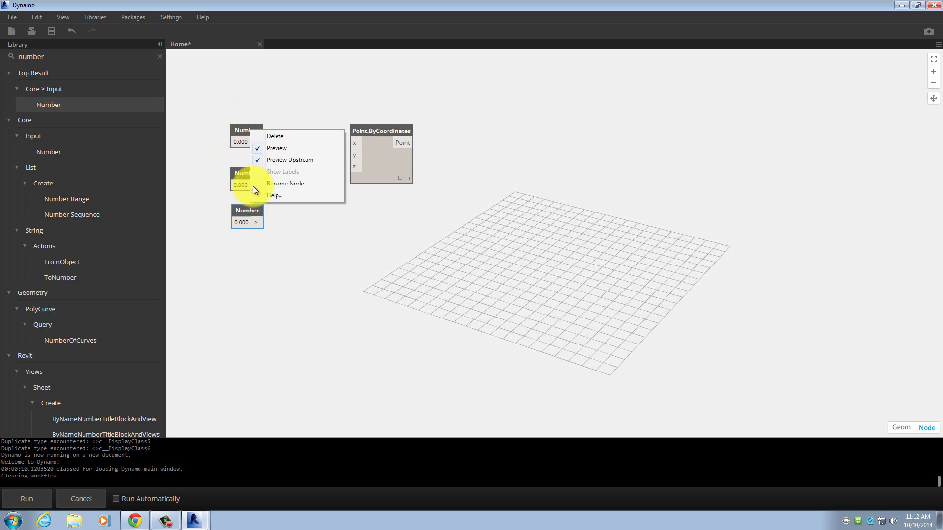
{"action": "left_click", "coordinate": [289, 184]}
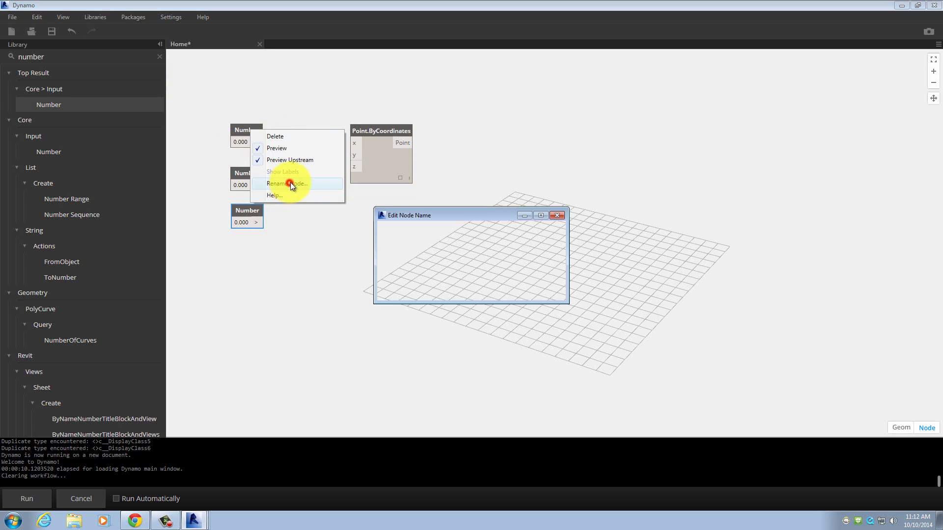
{"action": "double_click", "coordinate": [432, 241]}
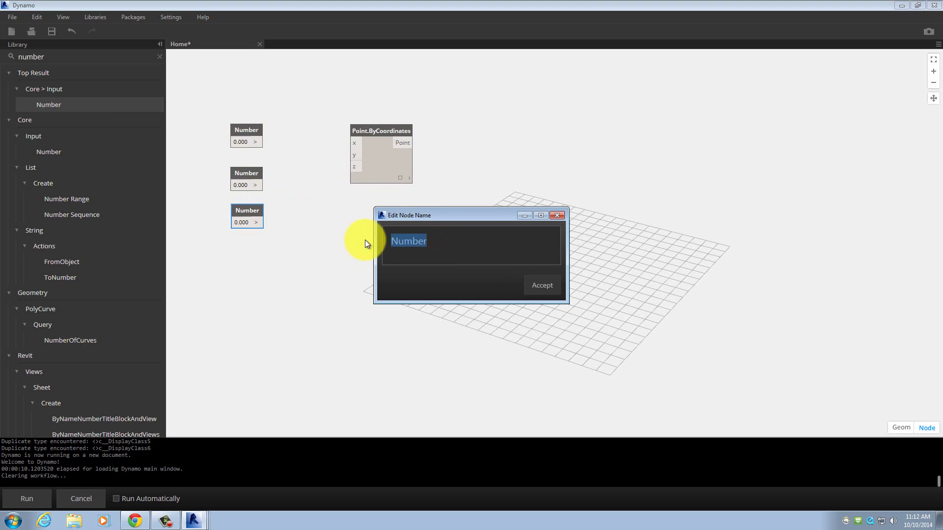
{"action": "type", "text": "X"}
{"action": "left_click", "coordinate": [538, 287]}
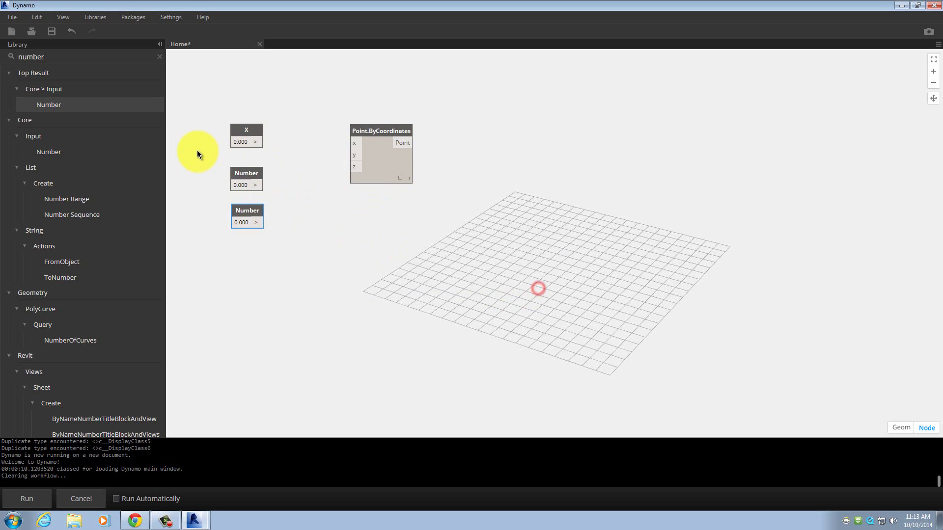
Step: Rename the middle Number node as Y
{"action": "right_click", "coordinate": [244, 172]}
{"action": "left_click", "coordinate": [301, 228]}
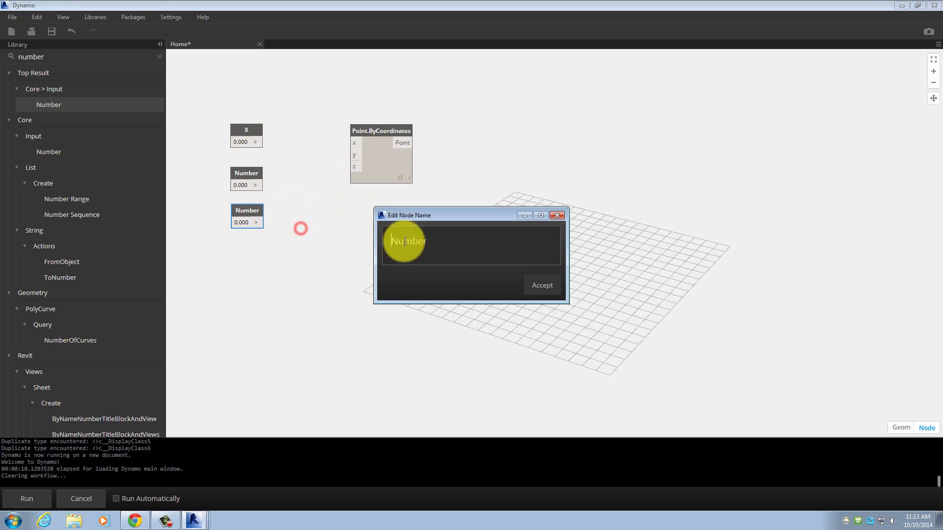
{"action": "double_click", "coordinate": [427, 241]}
{"action": "type", "text": "Y"}
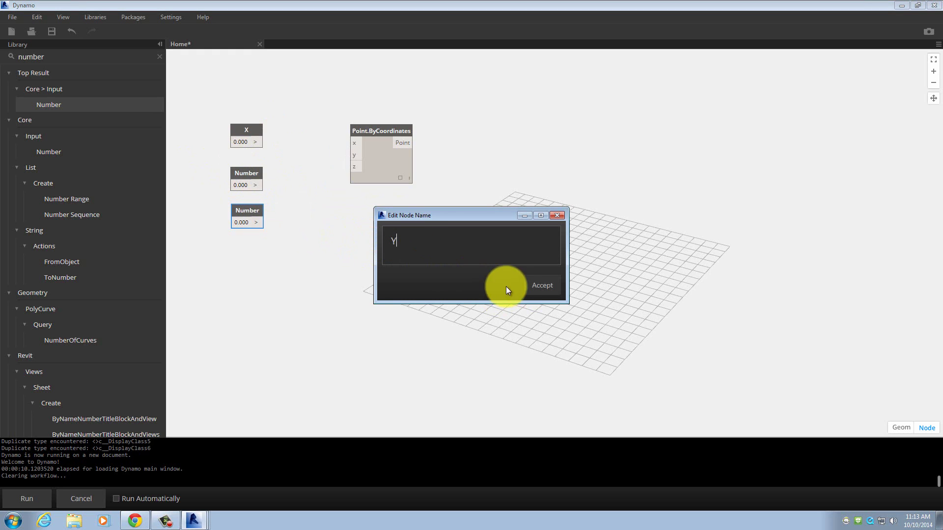
{"action": "left_click", "coordinate": [542, 287]}
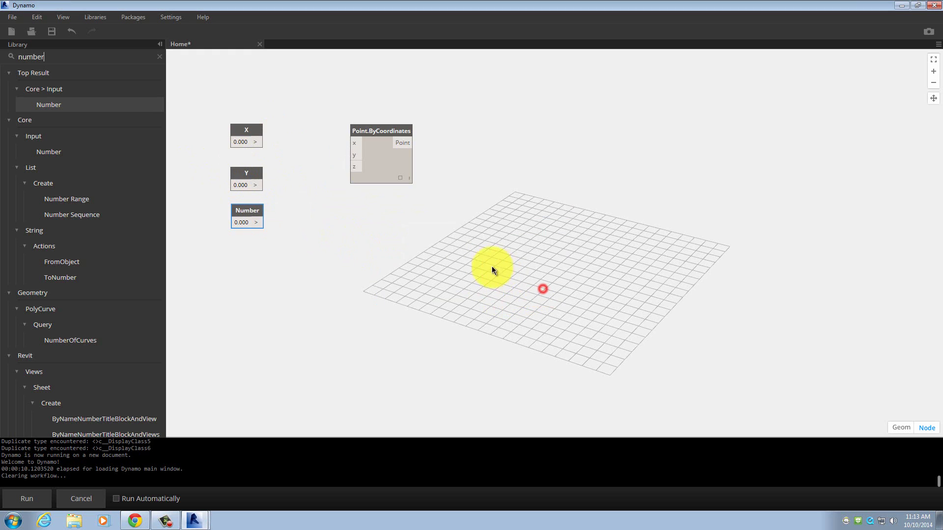
Step: Rename the lowest Number node as Z
{"action": "right_click", "coordinate": [250, 208]}
{"action": "left_click", "coordinate": [307, 263]}
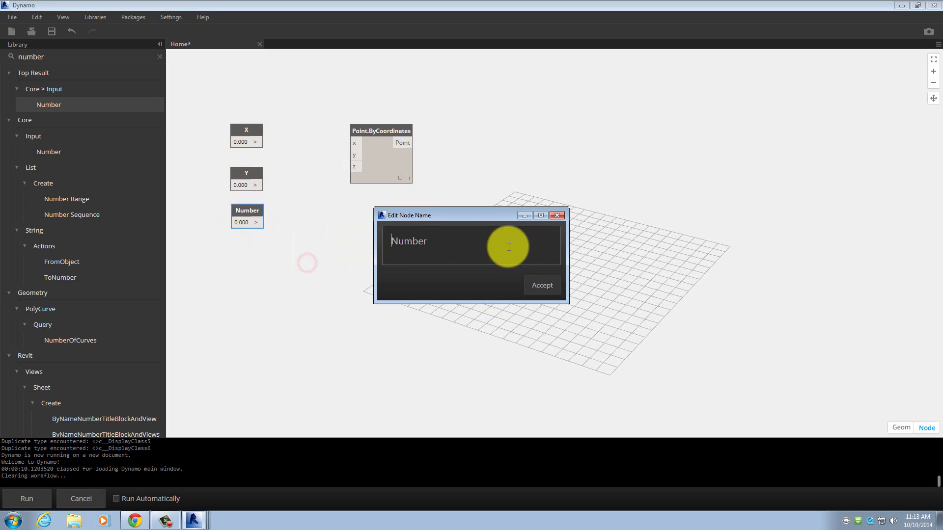
{"action": "double_click", "coordinate": [508, 247]}
{"action": "type", "text": "Z"}
{"action": "left_click", "coordinate": [550, 293]}
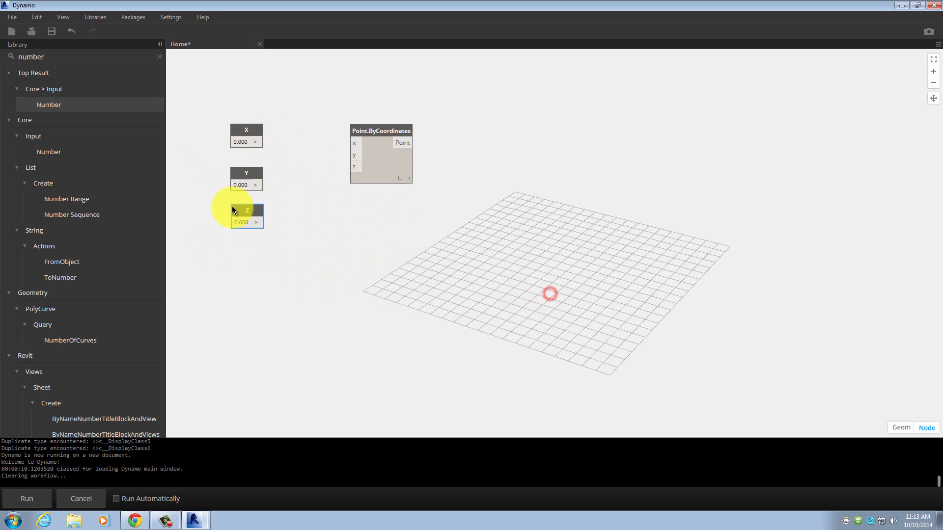
Step: Space the X, Y and Z nodes out in a column and lower Point.ByCoordinates toward the column's mid-height
{"action": "left_click_drag", "start_coordinate": [246, 210], "coordinate": [238, 229]}
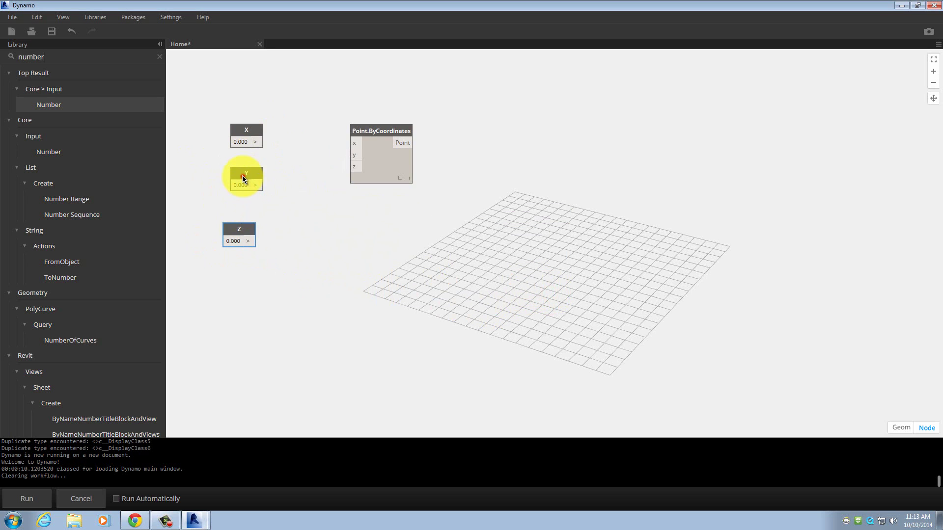
{"action": "left_click_drag", "start_coordinate": [243, 176], "coordinate": [233, 186]}
{"action": "left_click_drag", "start_coordinate": [243, 132], "coordinate": [234, 129]}
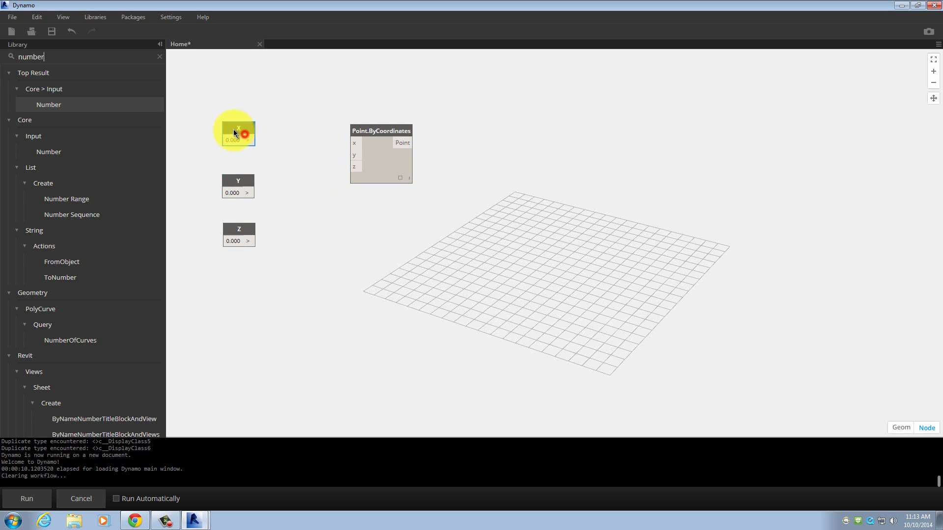
{"action": "left_click_drag", "start_coordinate": [383, 132], "coordinate": [421, 154]}
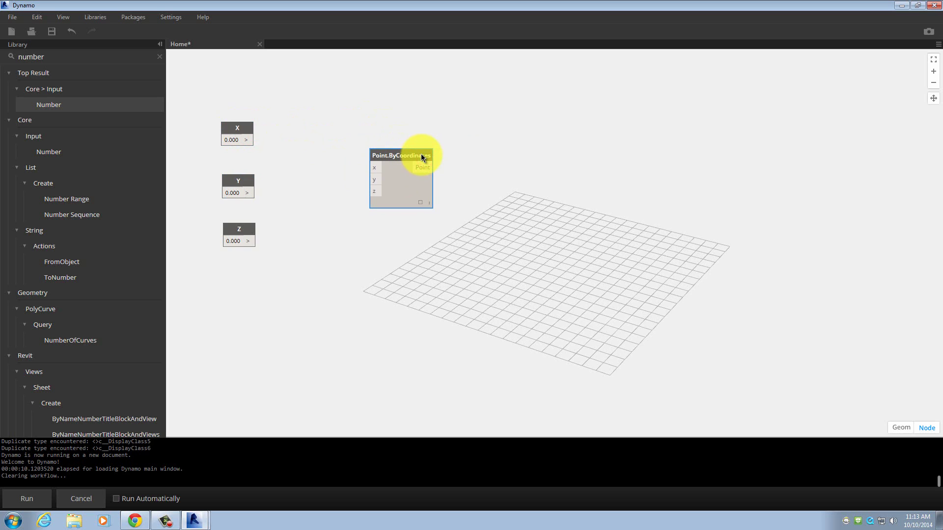
{"action": "left_click", "coordinate": [390, 118]}
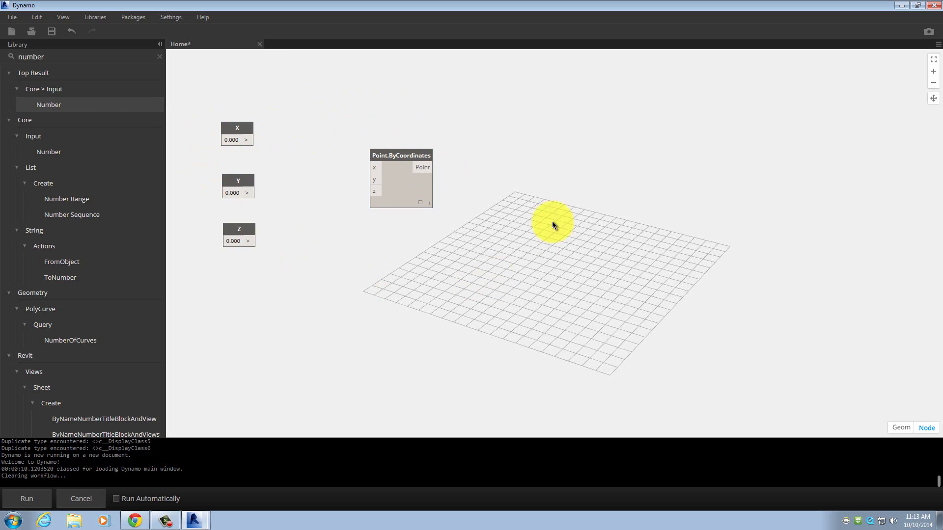
Step: Connect the outputs of the X, Y and Z number nodes to the matching x, y and z inputs of Point.ByCoordinates
{"action": "left_click", "coordinate": [247, 140]}
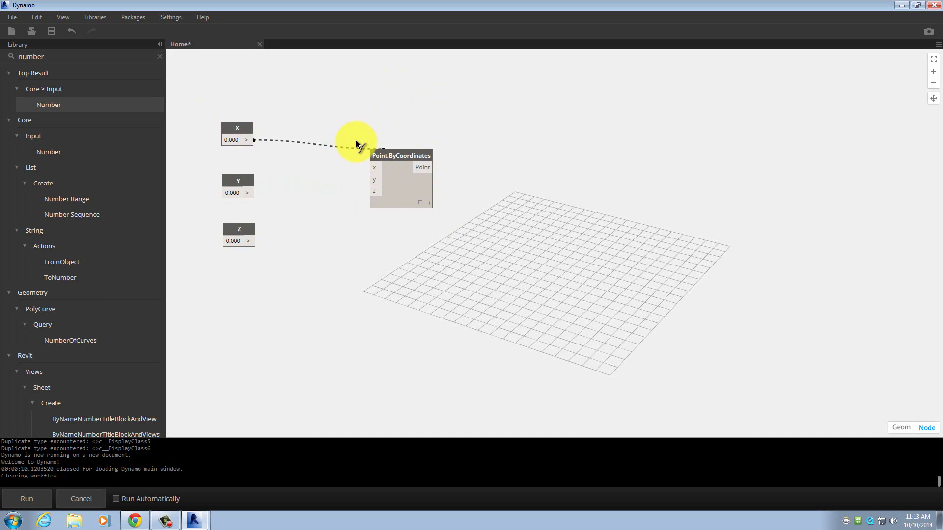
{"action": "left_click", "coordinate": [375, 166]}
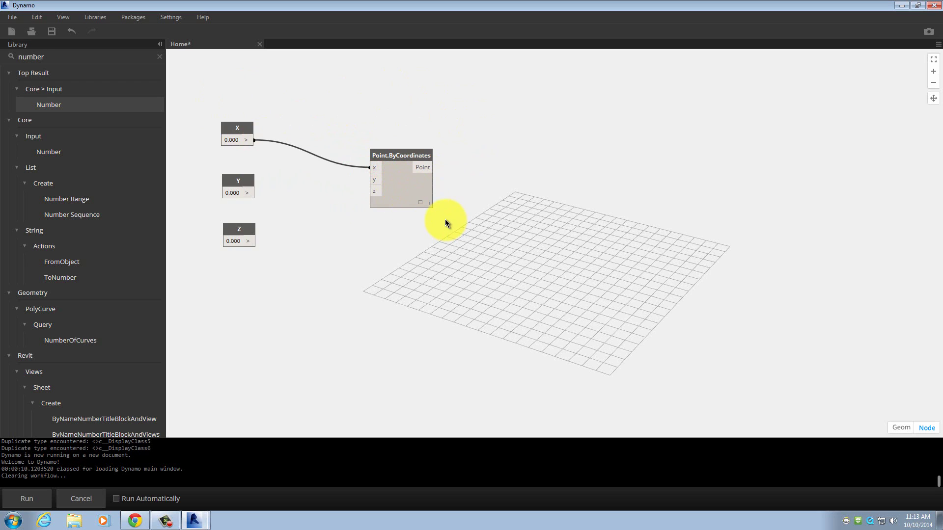
{"action": "left_click", "coordinate": [249, 193]}
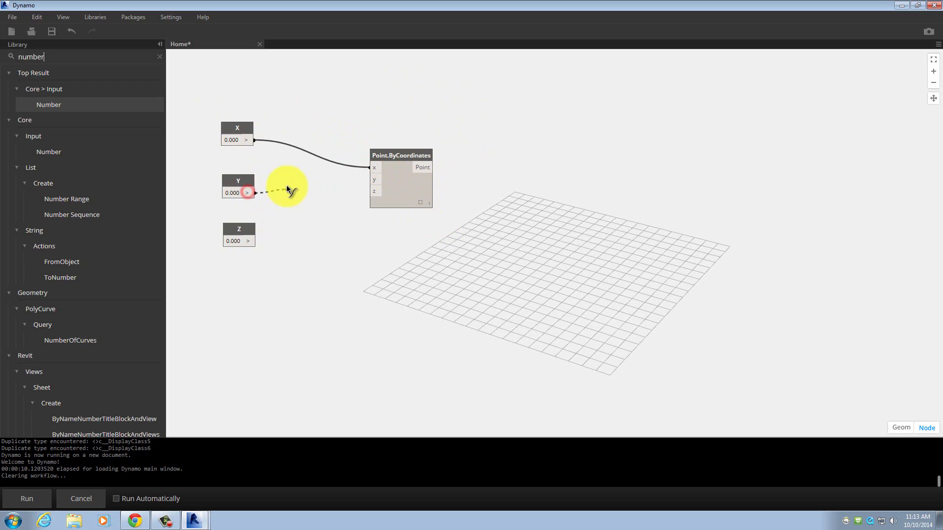
{"action": "left_click", "coordinate": [375, 180]}
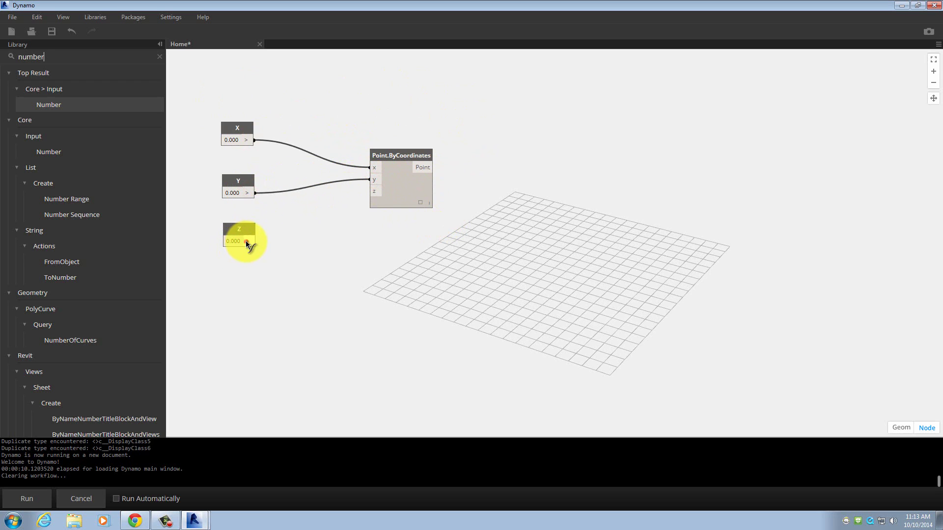
{"action": "left_click", "coordinate": [256, 241]}
{"action": "left_click", "coordinate": [375, 191]}
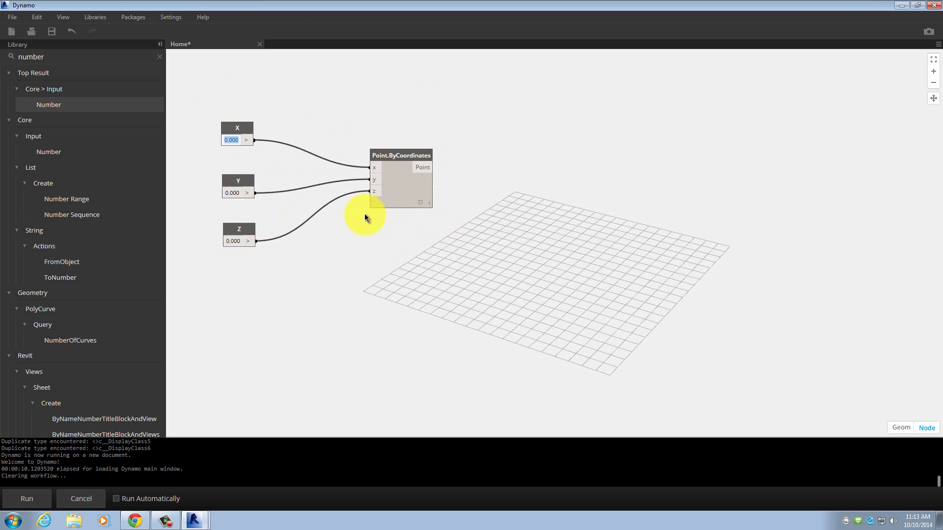
Step: Set the number node values to 2 for X, 4 for Y and 5 for Z
{"action": "type", "text": "2"}
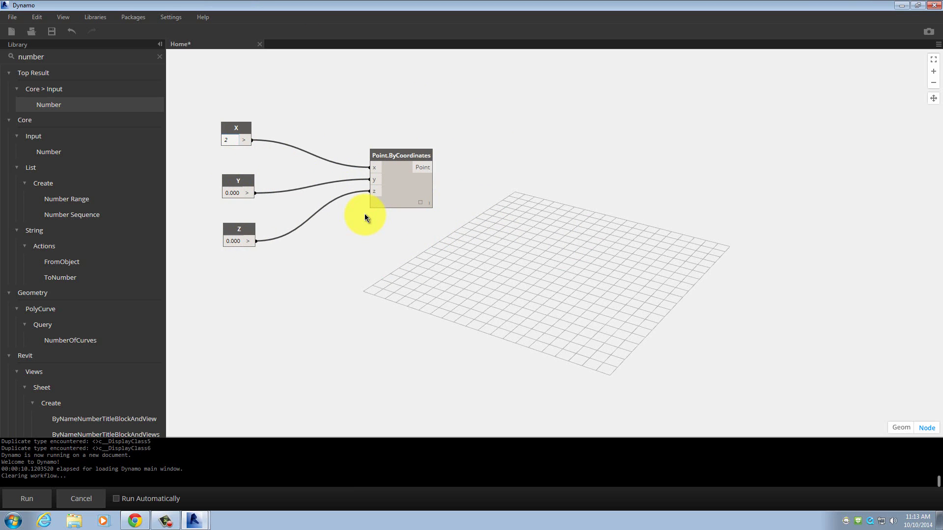
{"action": "right_click", "coordinate": [258, 225]}
{"action": "left_click", "coordinate": [237, 192]}
{"action": "type", "text": "4"}
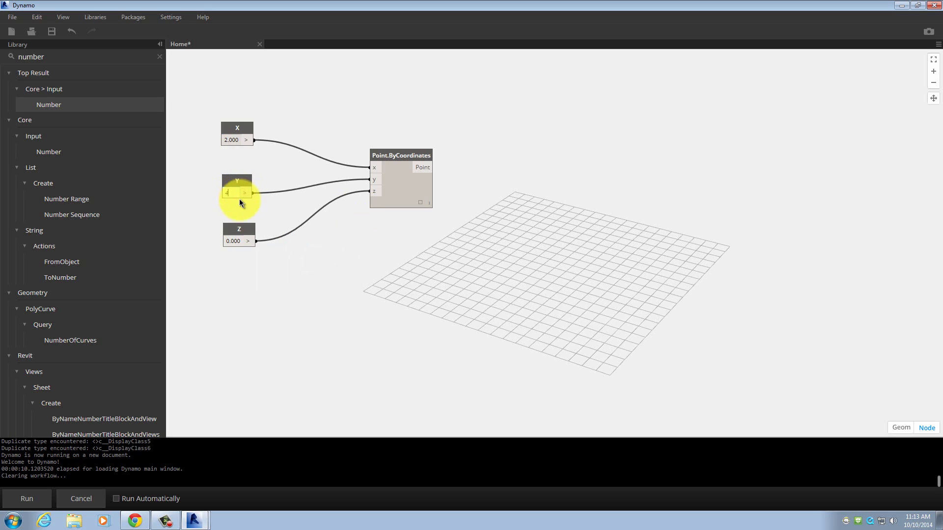
{"action": "left_click", "coordinate": [233, 245]}
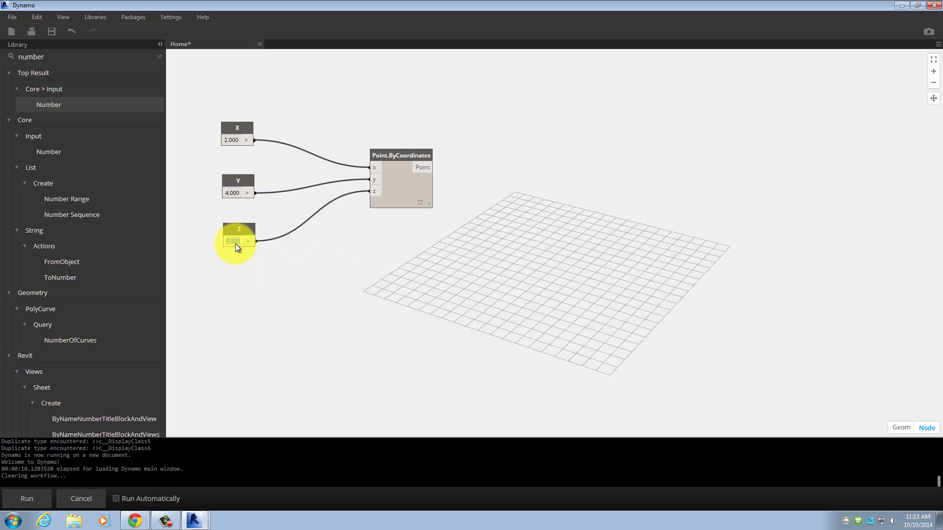
{"action": "type", "text": "5"}
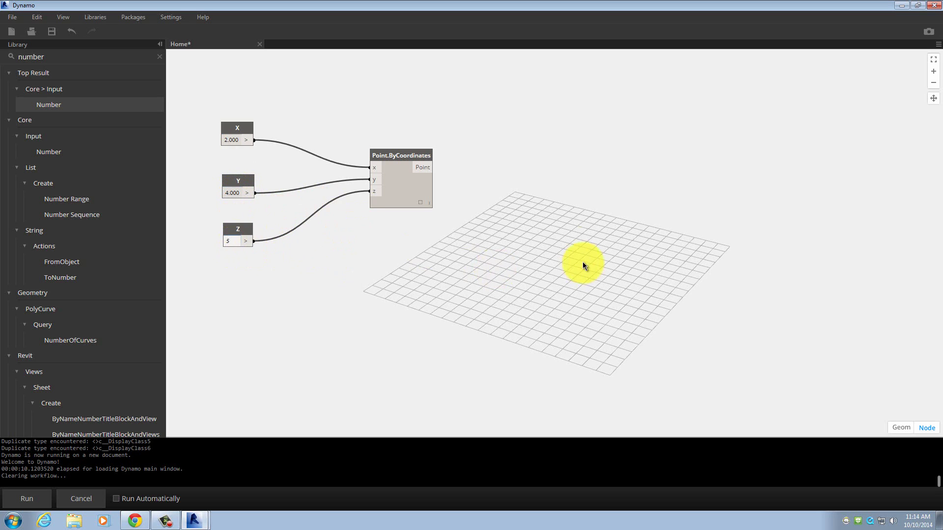
Step: Move Point.ByCoordinates slightly closer to the number nodes and run the graph with automatic running enabled
{"action": "mouse_move", "coordinate": [400, 154]}
{"action": "left_mouse_down"}
{"action": "mouse_move", "coordinate": [381, 152]}
{"action": "mouse_move", "coordinate": [386, 144]}
{"action": "left_mouse_up"}
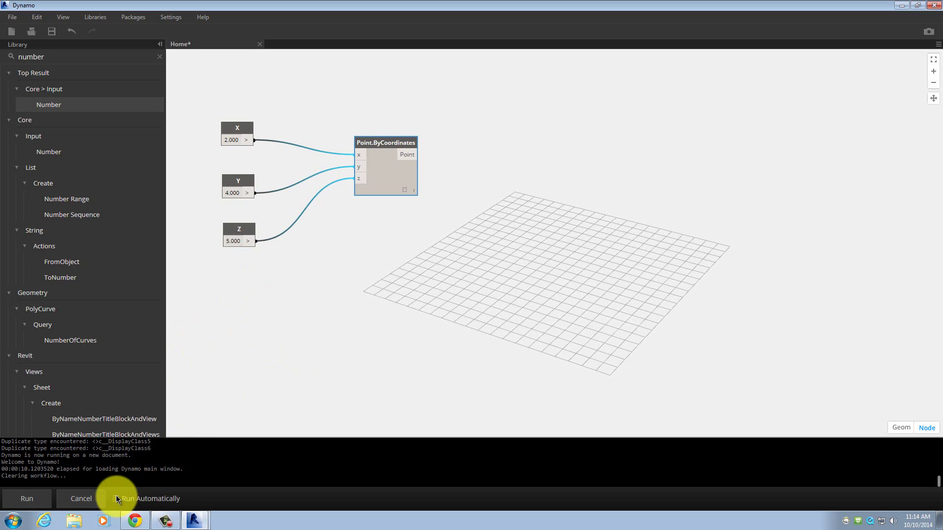
{"action": "left_click", "coordinate": [141, 501]}
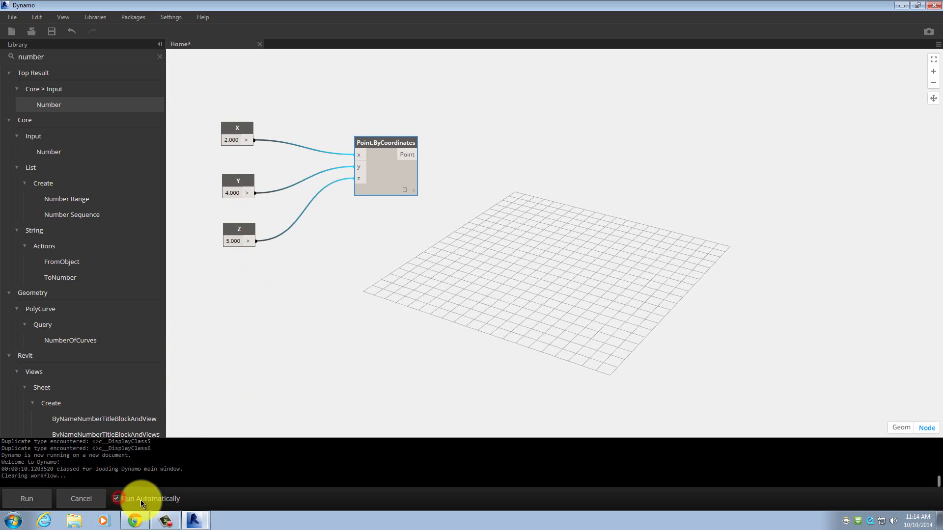
{"action": "left_click", "coordinate": [20, 497]}
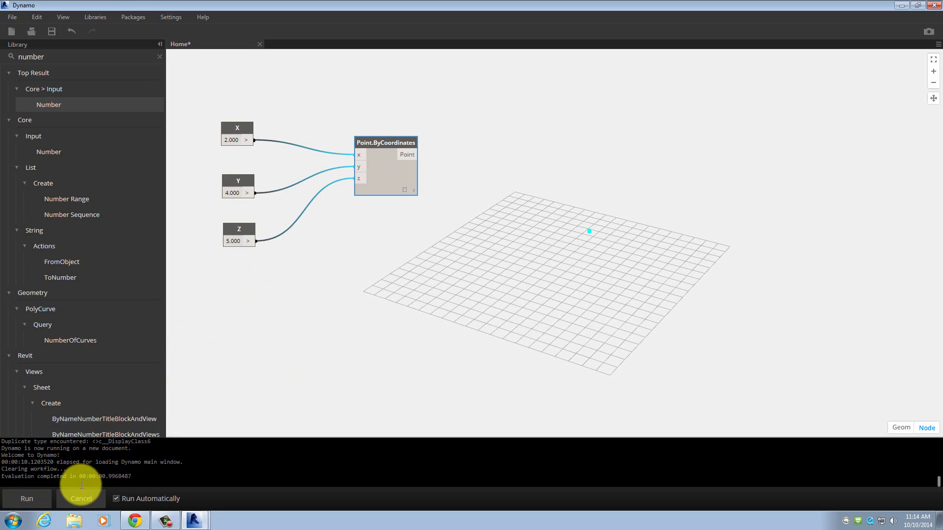
{"action": "scroll", "coordinate": [461, 213], "scroll_direction": "down", "scroll_amount": 4}
{"action": "scroll", "coordinate": [501, 216], "scroll_direction": "up", "scroll_amount": 5}
{"action": "scroll", "coordinate": [515, 221], "scroll_direction": "down", "scroll_amount": 3}
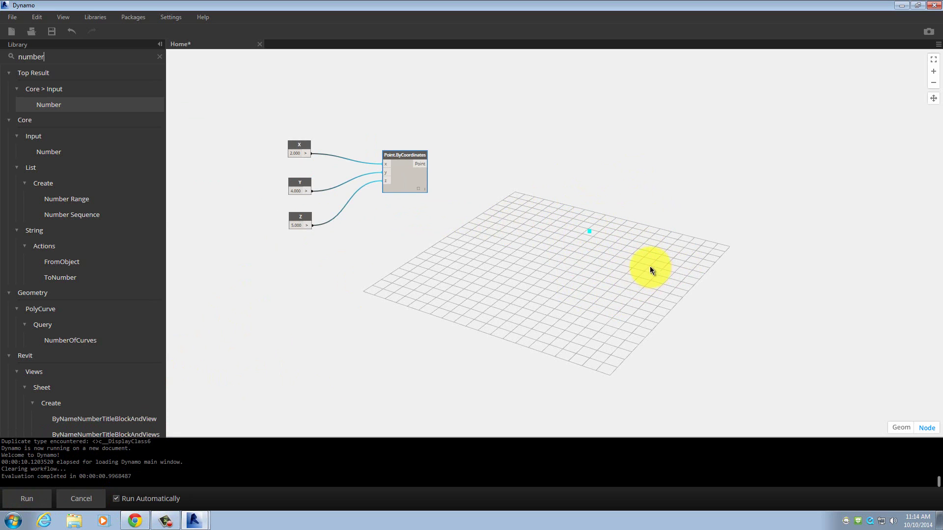
{"action": "scroll", "coordinate": [620, 256], "scroll_direction": "up", "scroll_amount": 5}
{"action": "scroll", "coordinate": [572, 248], "scroll_direction": "down", "scroll_amount": 6}
{"action": "right_click", "coordinate": [414, 236]}
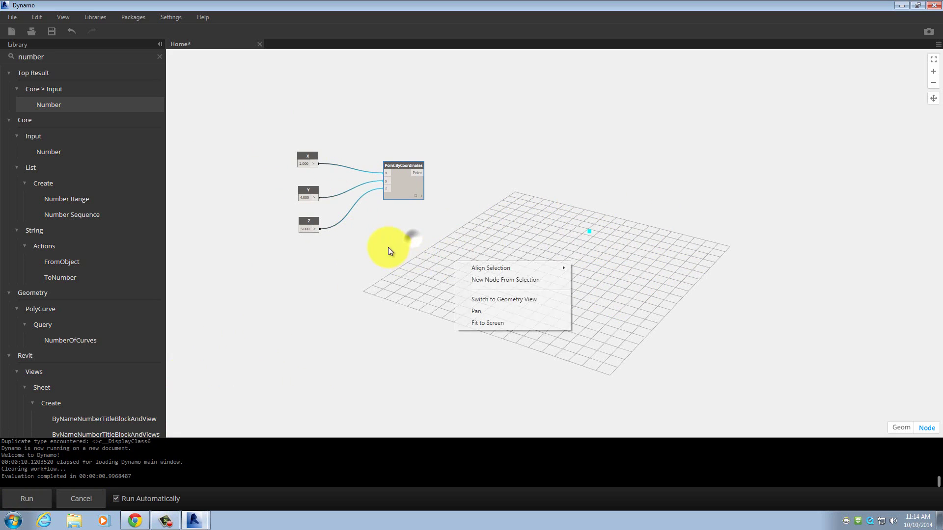
{"action": "left_click", "coordinate": [388, 247]}
{"action": "middle_click_drag", "start_coordinate": [391, 238], "coordinate": [394, 252]}
{"action": "scroll", "coordinate": [394, 252], "scroll_direction": "up", "scroll_amount": 3}
Step: Deselect and reselect Point.ByCoordinates to compare how its point is highlighted in the background preview, leaving the node unselected
{"action": "left_click", "coordinate": [497, 240]}
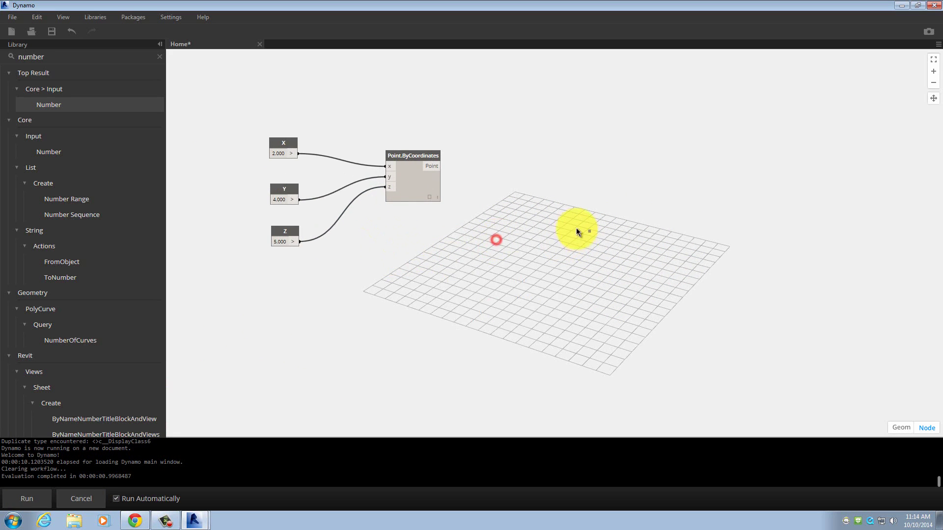
{"action": "left_click", "coordinate": [566, 219]}
{"action": "left_click", "coordinate": [591, 232]}
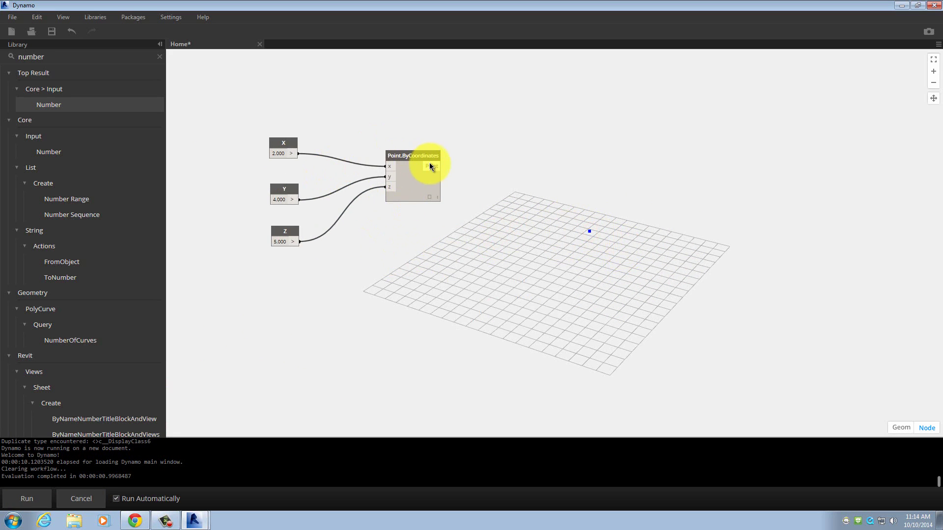
{"action": "left_click", "coordinate": [418, 156]}
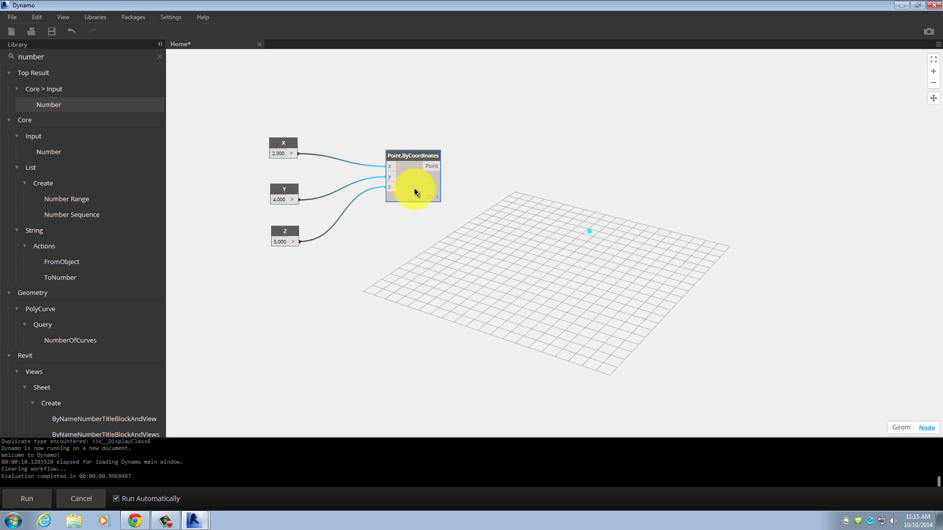
{"action": "mouse_move", "coordinate": [415, 160]}
{"action": "left_mouse_down"}
{"action": "mouse_move", "coordinate": [366, 155]}
{"action": "mouse_move", "coordinate": [463, 97]}
{"action": "mouse_move", "coordinate": [400, 143]}
{"action": "mouse_move", "coordinate": [405, 158]}
{"action": "left_mouse_up"}
{"action": "left_click", "coordinate": [553, 202]}
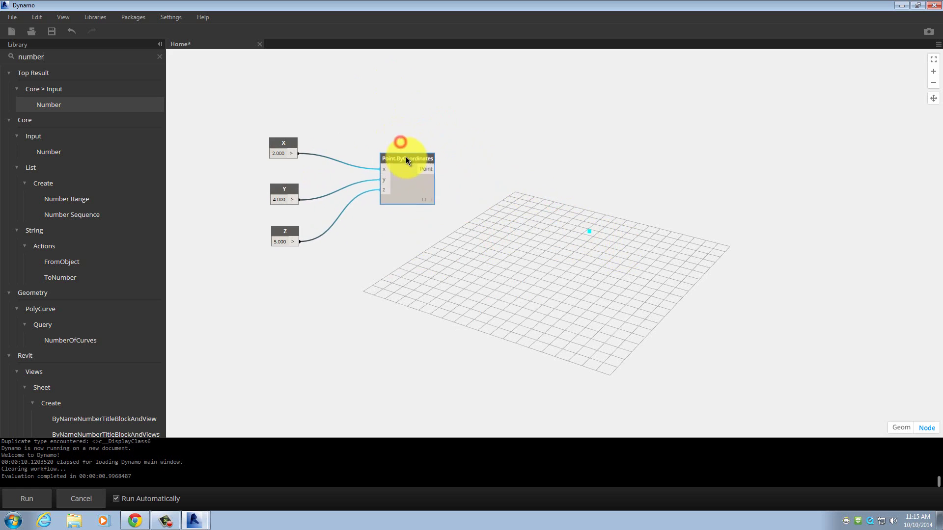
{"action": "left_click", "coordinate": [678, 218]}
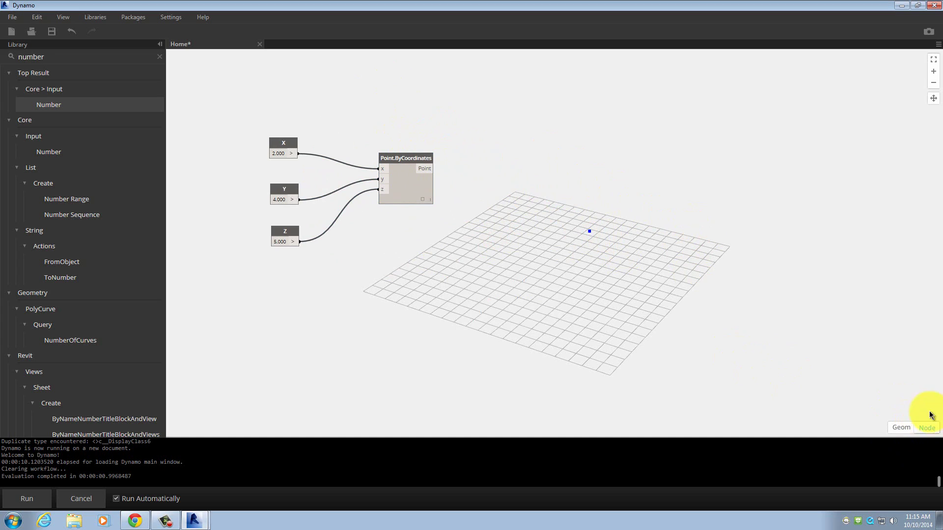
Step: Switch to the geometry view, zoom in on the point and grid, and return to the node view
{"action": "left_click", "coordinate": [901, 428]}
{"action": "right_click_drag", "start_coordinate": [639, 284], "coordinate": [613, 280]}
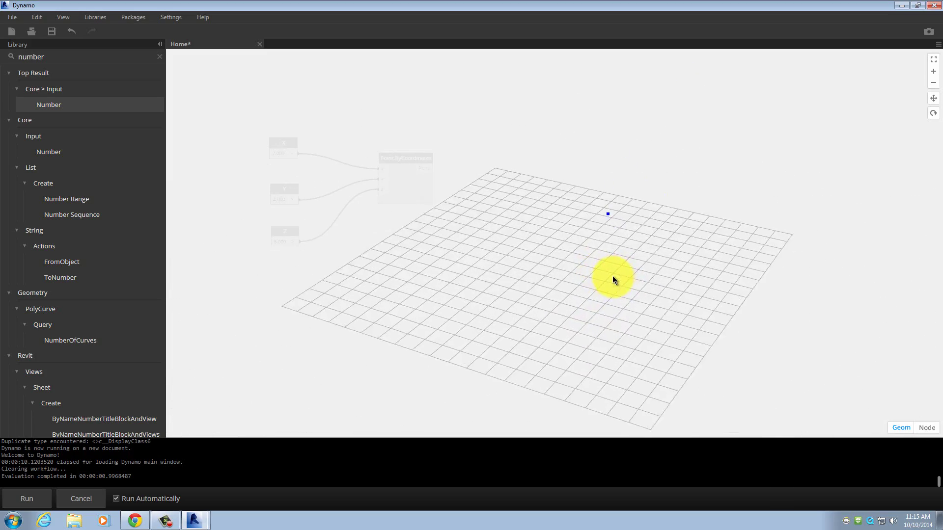
{"action": "left_click", "coordinate": [926, 428]}
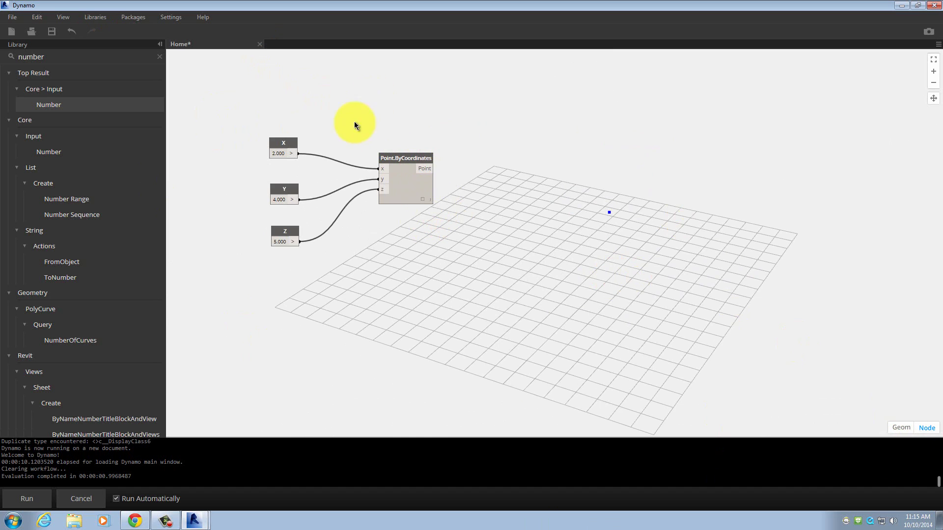
Step: Turn off the background 3D preview behind the graph
{"action": "left_click", "coordinate": [60, 16]}
{"action": "mouse_move", "coordinate": [93, 78]}
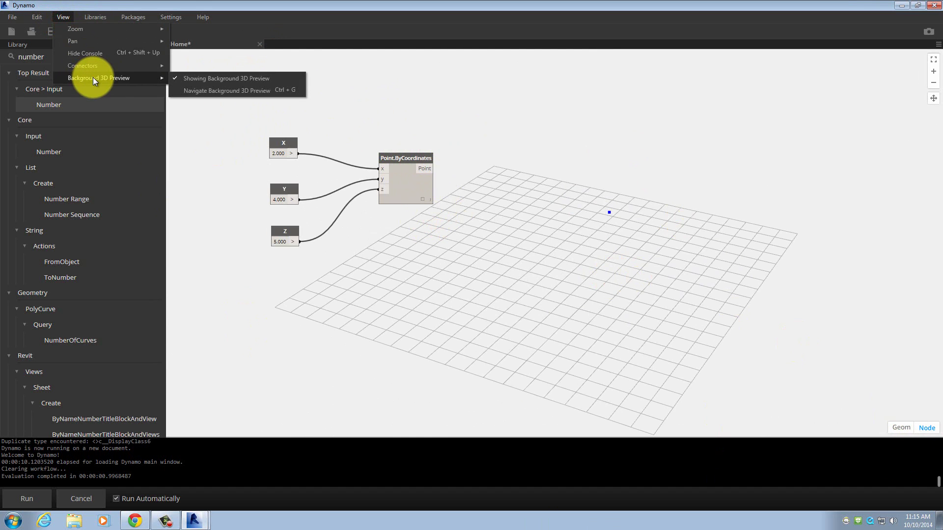
{"action": "left_click", "coordinate": [207, 81]}
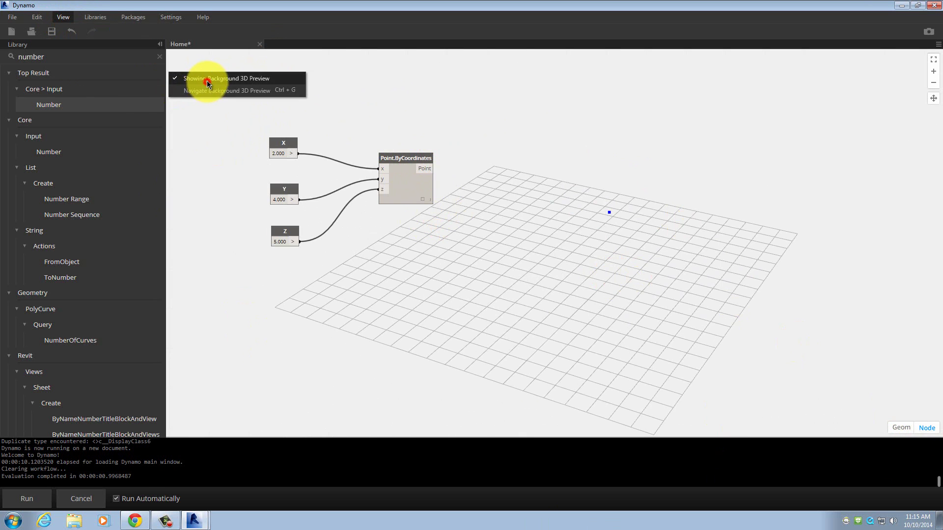
{"action": "scroll", "coordinate": [473, 205], "scroll_direction": "down", "scroll_amount": 3}
{"action": "scroll", "coordinate": [448, 224], "scroll_direction": "up", "scroll_amount": 5}
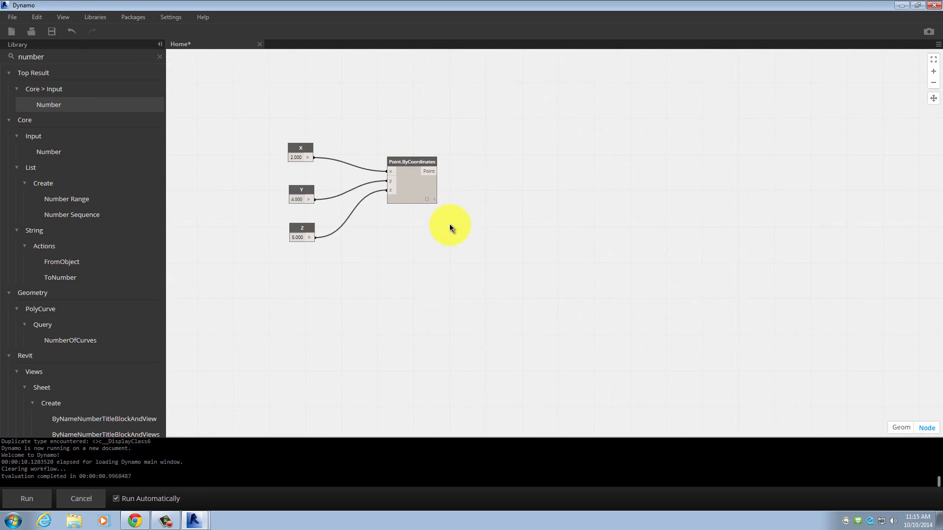
{"action": "scroll", "coordinate": [450, 218], "scroll_direction": "down", "scroll_amount": 3}
{"action": "scroll", "coordinate": [427, 233], "scroll_direction": "up", "scroll_amount": 1}
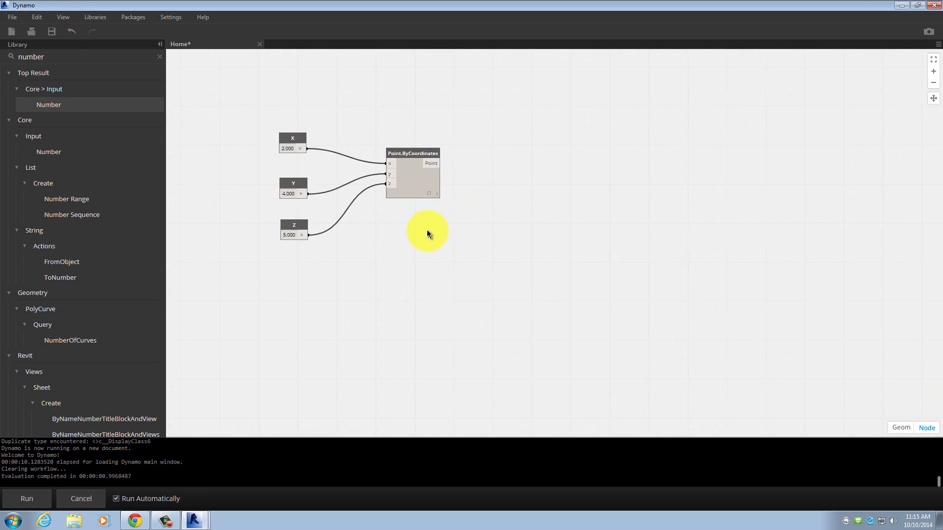
Step: Check the geometry view while the background preview is hidden, and return to the node view
{"action": "left_click", "coordinate": [901, 428]}
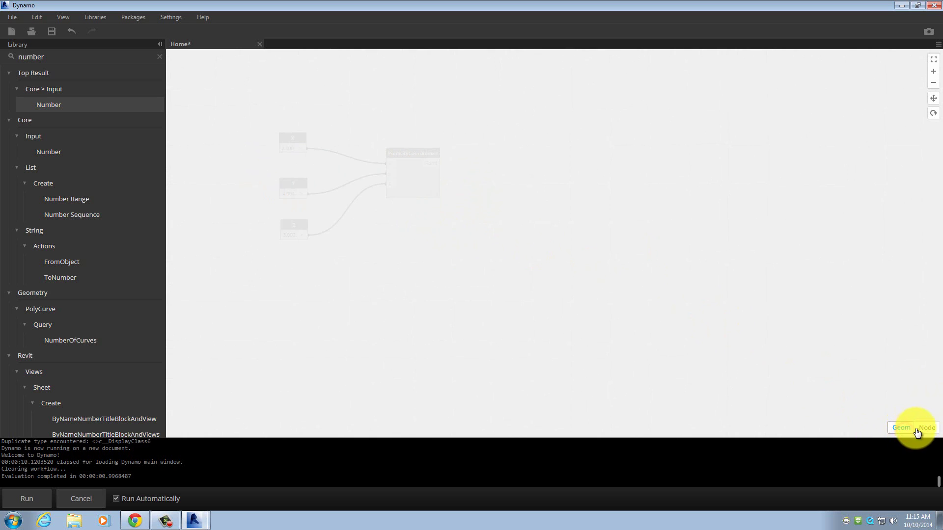
{"action": "left_click", "coordinate": [921, 428]}
{"action": "right_click", "coordinate": [437, 251]}
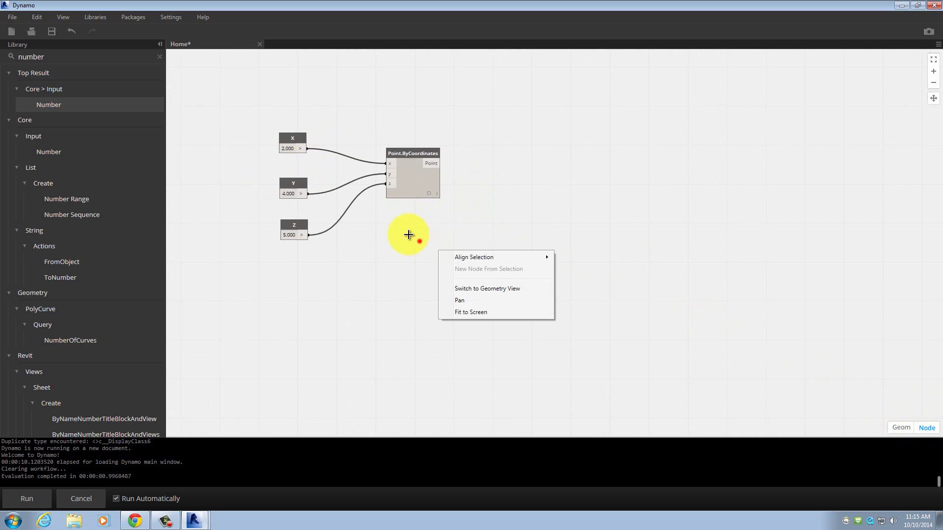
{"action": "left_click", "coordinate": [417, 240]}
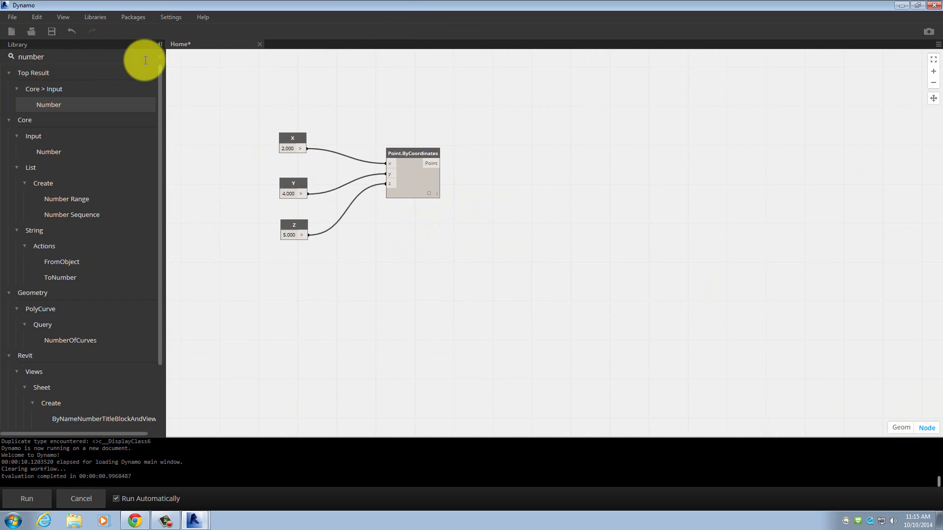
Step: Search the node library for "watch" and add Watch and Watch 3D nodes to the graph
{"action": "left_click", "coordinate": [161, 58]}
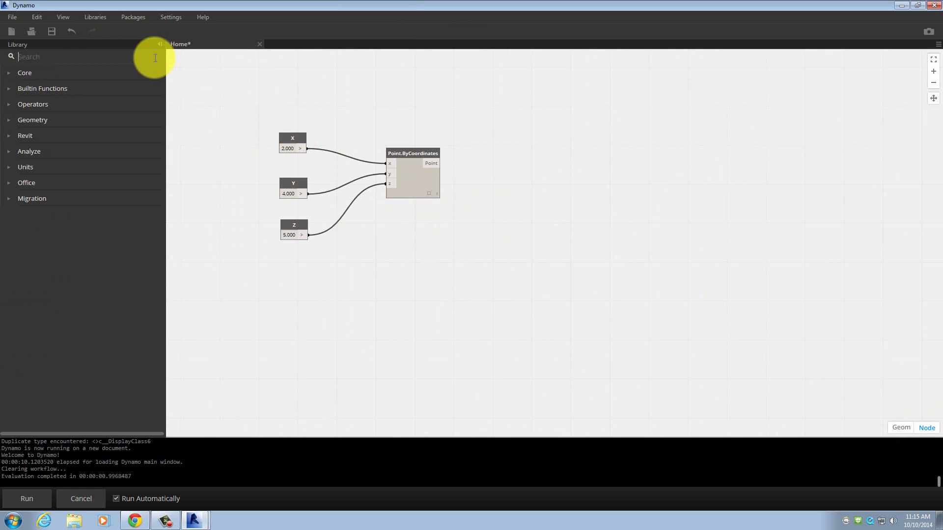
{"action": "type", "text": "watch"}
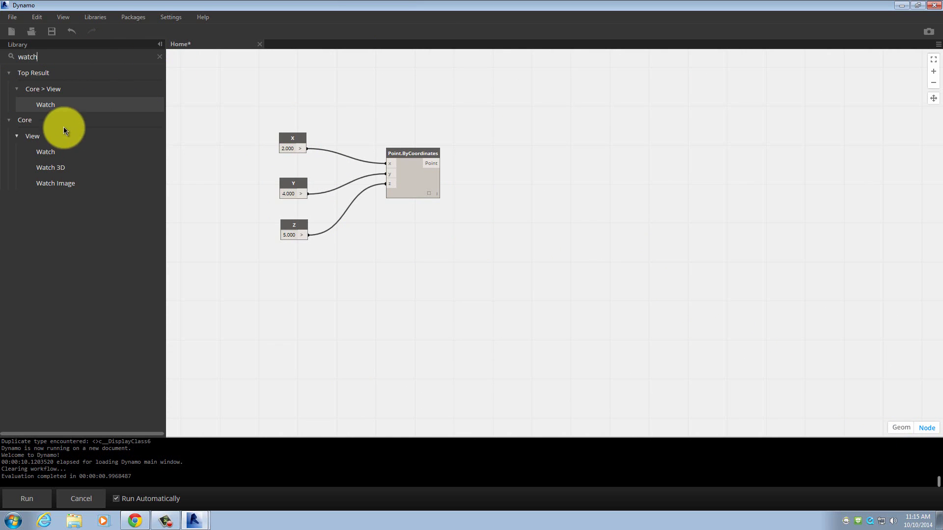
{"action": "left_click", "coordinate": [47, 155]}
{"action": "left_click", "coordinate": [47, 155]}
{"action": "left_click", "coordinate": [58, 169]}
{"action": "left_click", "coordinate": [58, 170]}
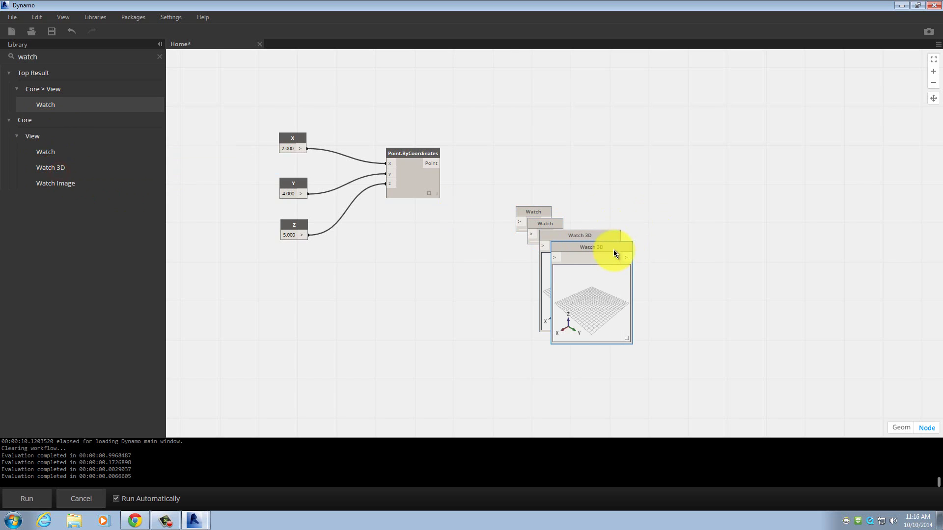
Step: Delete the duplicate Watch 3D and Watch nodes, keeping one of each
{"action": "key", "text": "Delete"}
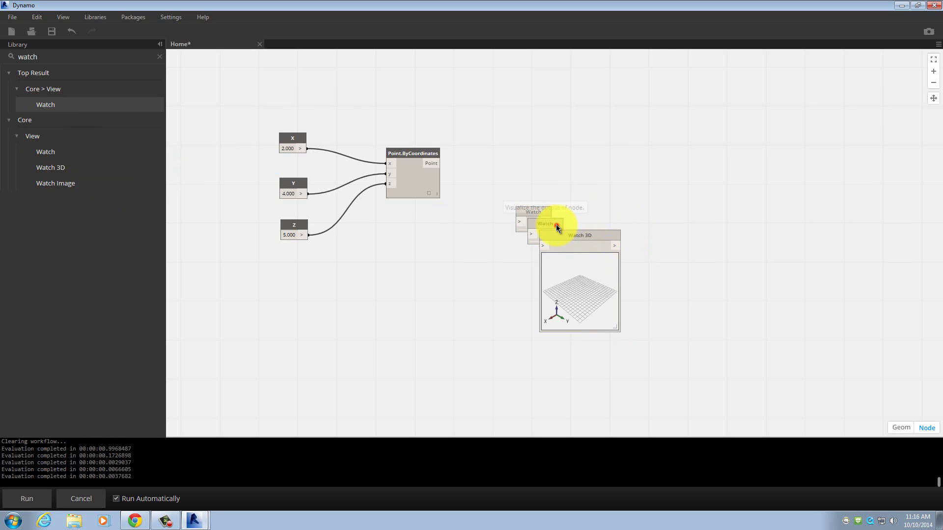
{"action": "left_click", "coordinate": [557, 226]}
{"action": "key", "text": "Delete"}
Step: Place the Watch 3D node to the right of Point.ByCoordinates and the Watch node above and between them
{"action": "left_click_drag", "start_coordinate": [567, 231], "coordinate": [613, 112]}
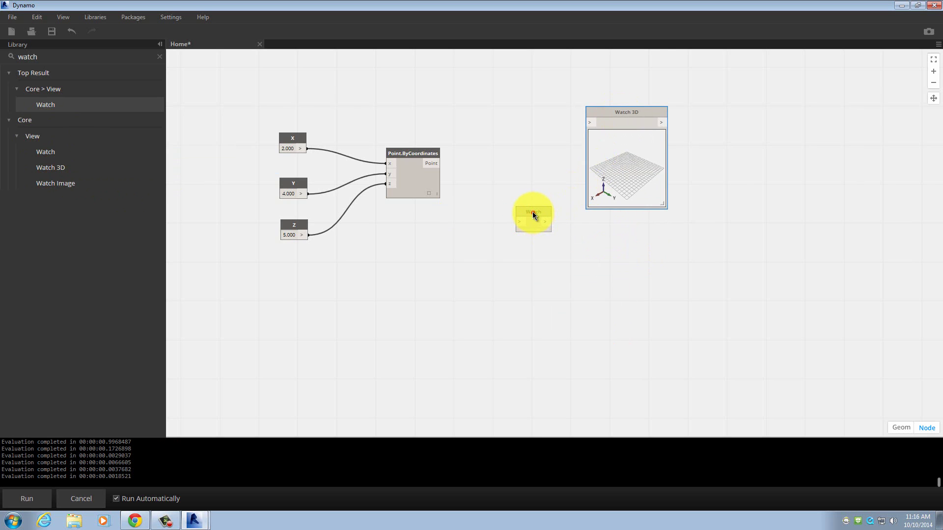
{"action": "left_click_drag", "start_coordinate": [533, 215], "coordinate": [543, 108]}
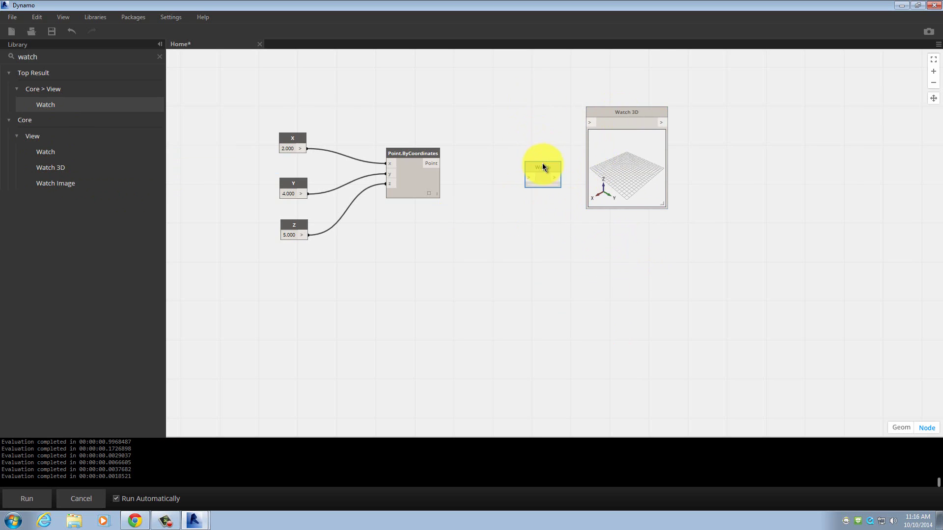
{"action": "left_click_drag", "start_coordinate": [542, 167], "coordinate": [541, 88]}
{"action": "left_click_drag", "start_coordinate": [639, 109], "coordinate": [626, 149]}
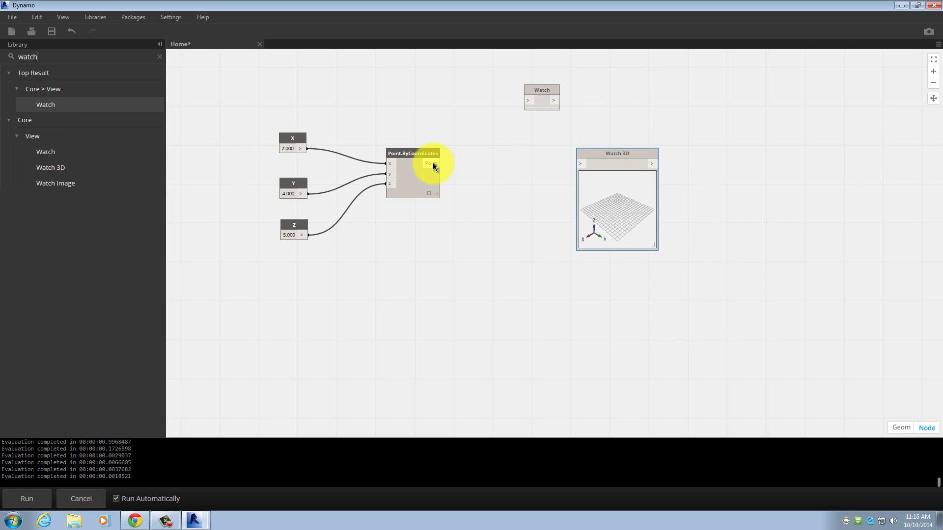
Step: Connect the Point output to Watch 3D, inspect the point in its preview, and move that node lower
{"action": "left_click_drag", "start_coordinate": [432, 165], "coordinate": [630, 150]}
{"action": "mouse_move", "coordinate": [630, 207]}
{"action": "right_mouse_down"}
{"action": "mouse_move", "coordinate": [619, 190]}
{"action": "mouse_move", "coordinate": [629, 205]}
{"action": "mouse_move", "coordinate": [602, 226]}
{"action": "mouse_move", "coordinate": [649, 203]}
{"action": "mouse_move", "coordinate": [612, 194]}
{"action": "mouse_move", "coordinate": [654, 204]}
{"action": "mouse_move", "coordinate": [639, 194]}
{"action": "mouse_move", "coordinate": [604, 204]}
{"action": "mouse_move", "coordinate": [606, 183]}
{"action": "mouse_move", "coordinate": [655, 181]}
{"action": "mouse_move", "coordinate": [642, 207]}
{"action": "mouse_move", "coordinate": [607, 184]}
{"action": "mouse_move", "coordinate": [644, 203]}
{"action": "right_mouse_up"}
{"action": "scroll", "coordinate": [634, 199], "scroll_direction": "up", "scroll_amount": 3}
{"action": "scroll", "coordinate": [637, 198], "scroll_direction": "down", "scroll_amount": 3}
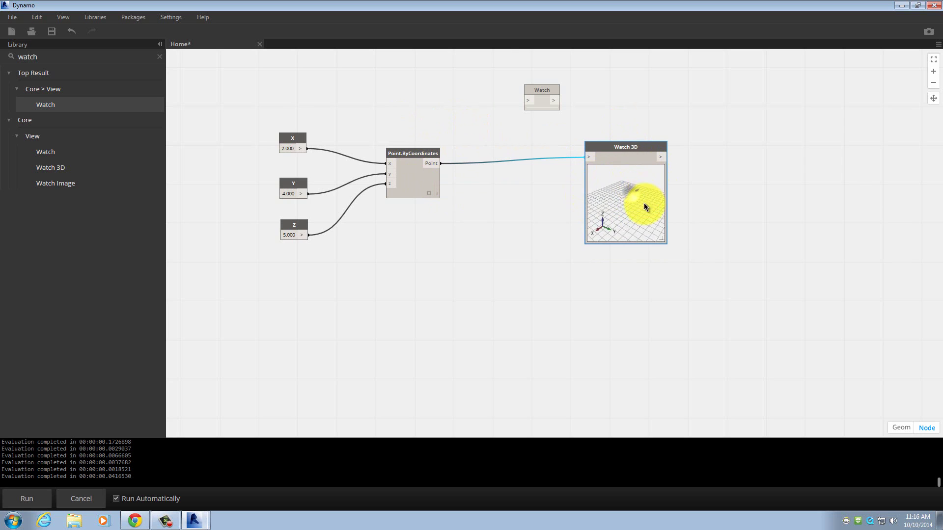
{"action": "left_click_drag", "start_coordinate": [633, 152], "coordinate": [628, 197]}
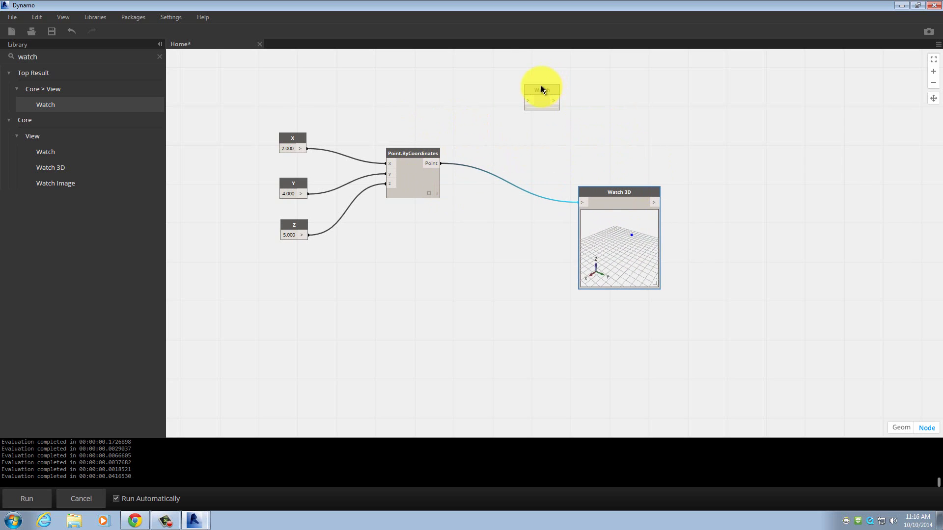
Step: Connect the Point output of Point.ByCoordinates to the Watch node and position that node above Watch 3D
{"action": "left_click_drag", "start_coordinate": [541, 87], "coordinate": [596, 92]}
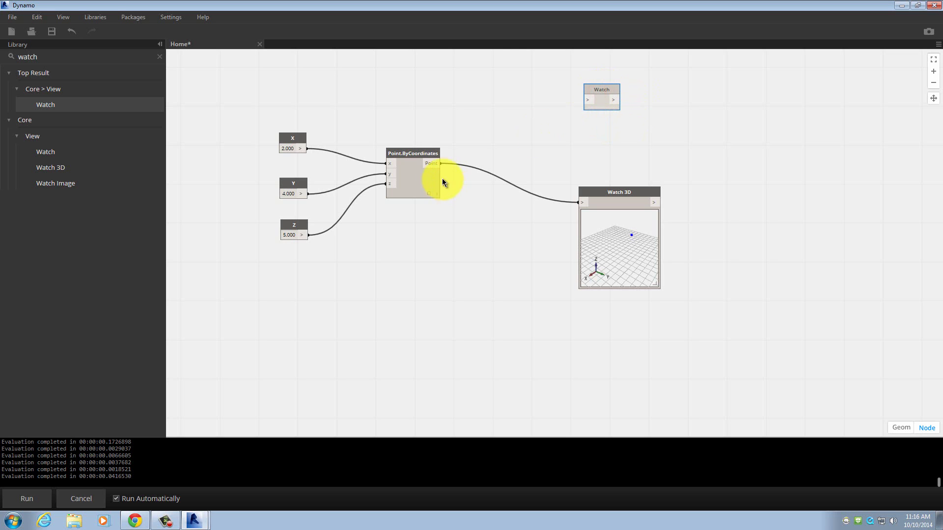
{"action": "left_click", "coordinate": [435, 166]}
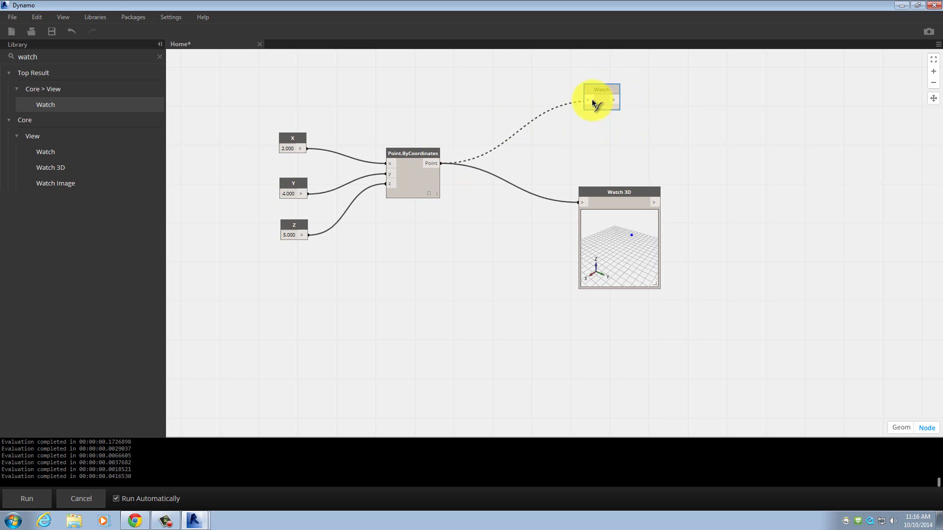
{"action": "left_click", "coordinate": [591, 99]}
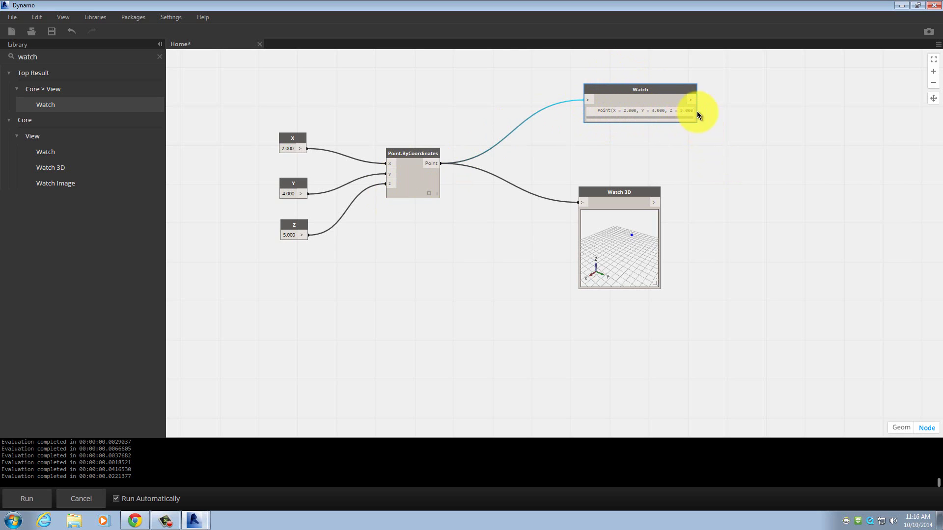
{"action": "left_click_drag", "start_coordinate": [657, 92], "coordinate": [621, 88]}
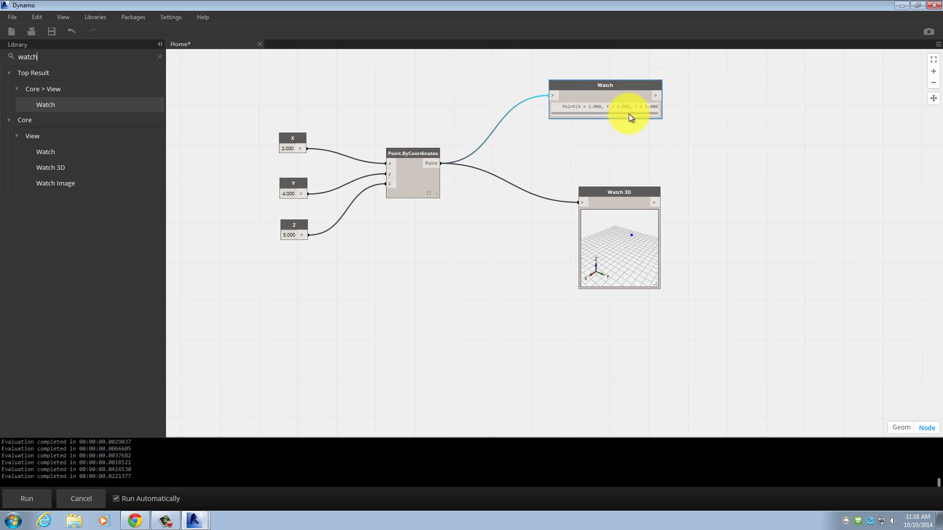
{"action": "left_click", "coordinate": [658, 96]}
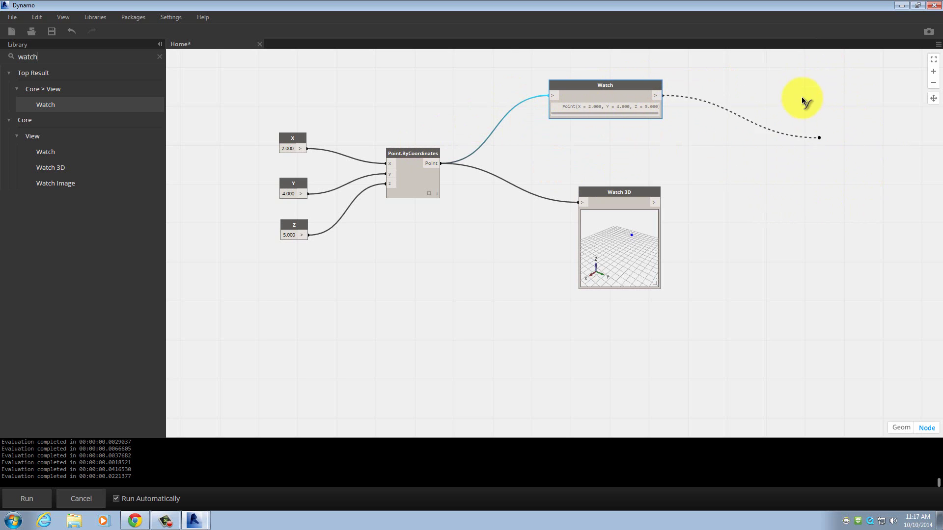
{"action": "left_click", "coordinate": [813, 136]}
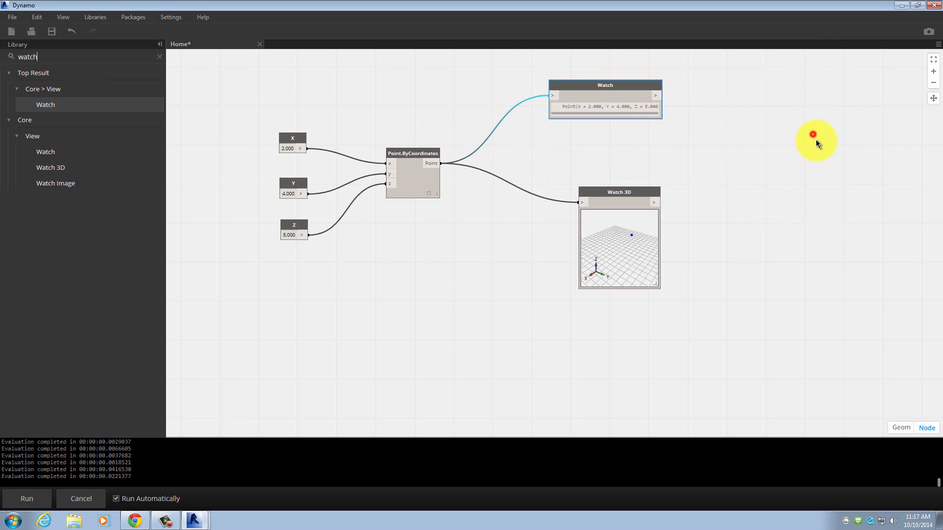
Step: Delete the Watch 3D node and turn the background 3D preview back on
{"action": "left_click_drag", "start_coordinate": [628, 196], "coordinate": [747, 137]}
{"action": "key", "text": "Delete"}
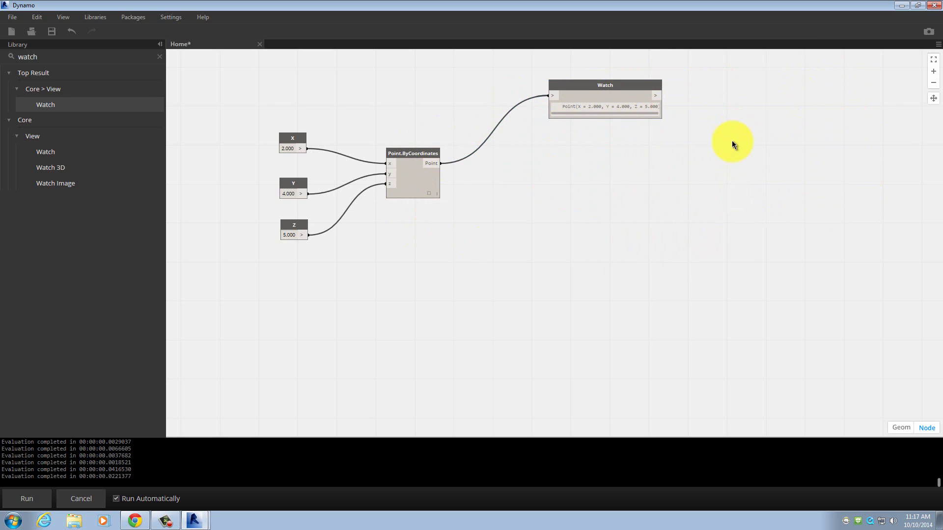
{"action": "left_click", "coordinate": [72, 18]}
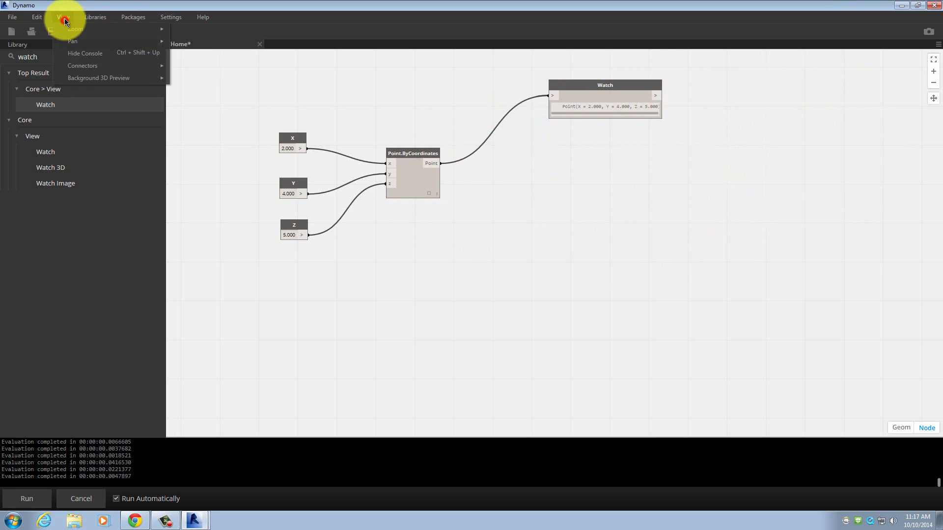
{"action": "mouse_move", "coordinate": [89, 77]}
{"action": "left_click", "coordinate": [205, 76]}
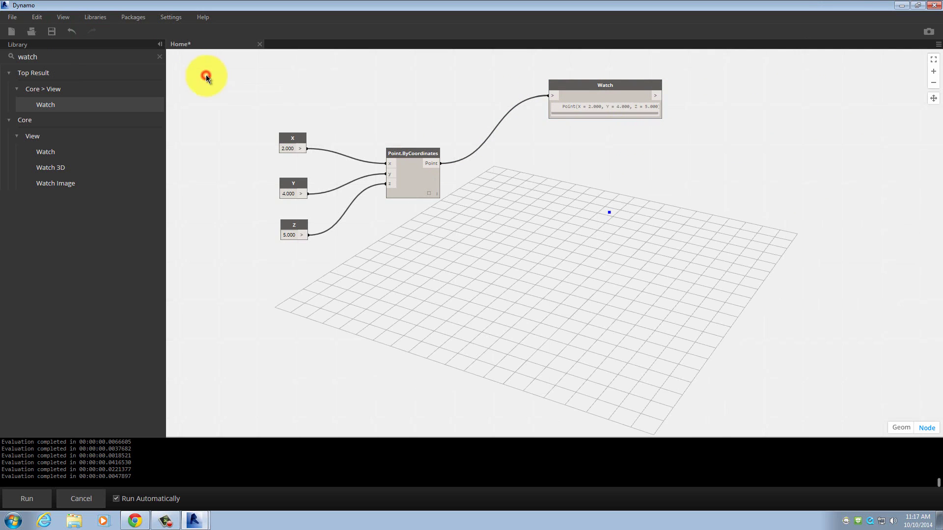
Step: Move the Watch node slightly higher, clear of the preview grid, and deselect it
{"action": "right_click", "coordinate": [478, 236]}
{"action": "left_click_drag", "start_coordinate": [599, 84], "coordinate": [594, 70]}
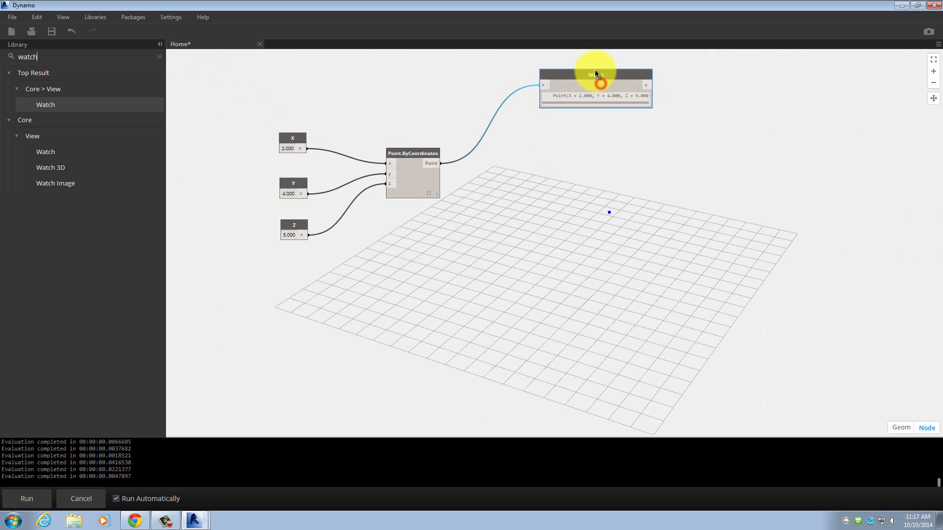
{"action": "left_click", "coordinate": [547, 218]}
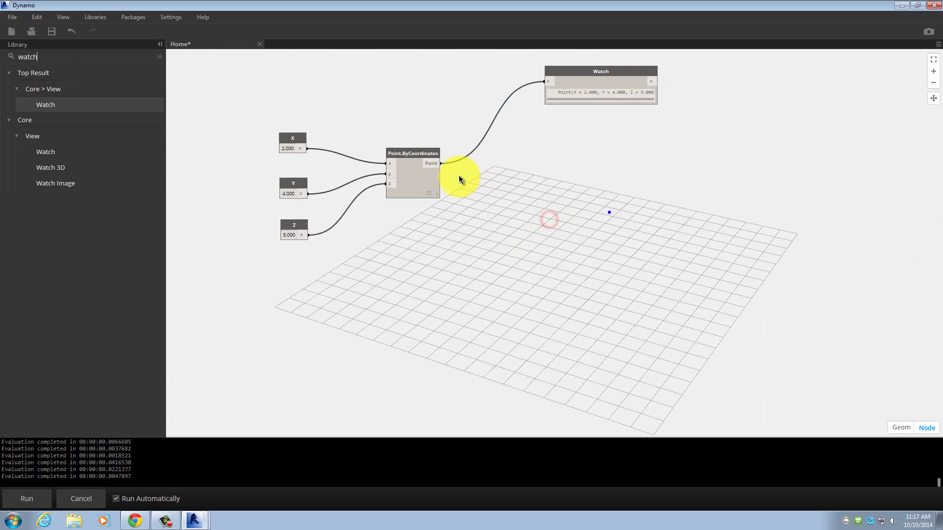
Step: Move Point.ByCoordinates slightly higher and spread the X, Y and Z number nodes apart beside it
{"action": "left_click_drag", "start_coordinate": [417, 152], "coordinate": [430, 133]}
{"action": "left_click_drag", "start_coordinate": [296, 145], "coordinate": [316, 129]}
{"action": "left_click_drag", "start_coordinate": [310, 185], "coordinate": [326, 161]}
{"action": "left_click_drag", "start_coordinate": [301, 223], "coordinate": [329, 219]}
{"action": "left_click_drag", "start_coordinate": [312, 127], "coordinate": [314, 112]}
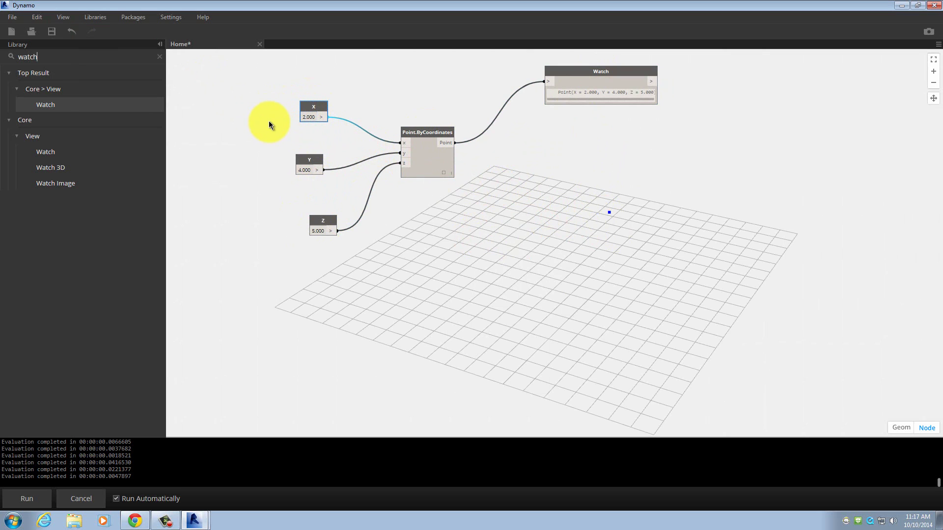
{"action": "left_click_drag", "start_coordinate": [313, 109], "coordinate": [311, 97]}
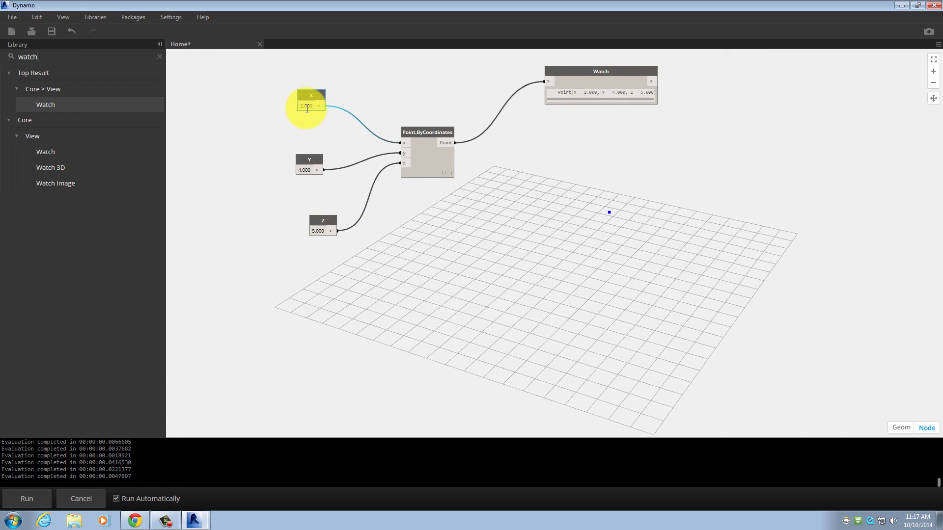
Step: Change the X code block's content to the range 0..20..#a
{"action": "left_click", "coordinate": [307, 108]}
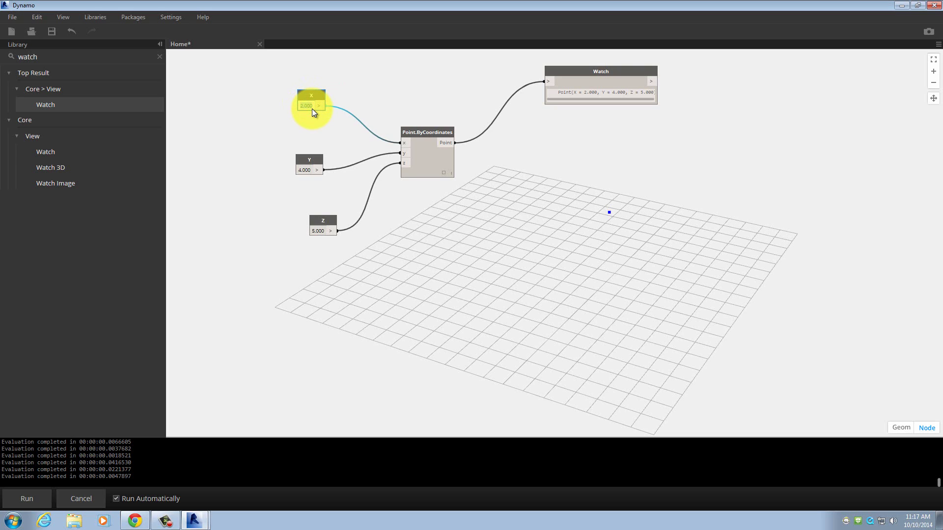
{"action": "type", "text": "0.20"}
{"action": "left_click", "coordinate": [312, 108]}
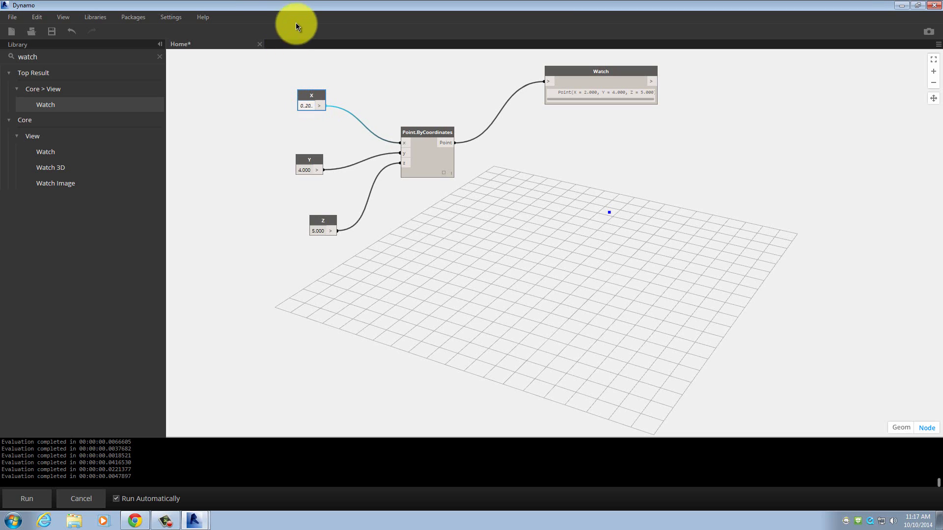
{"action": "type", "text": "#"}
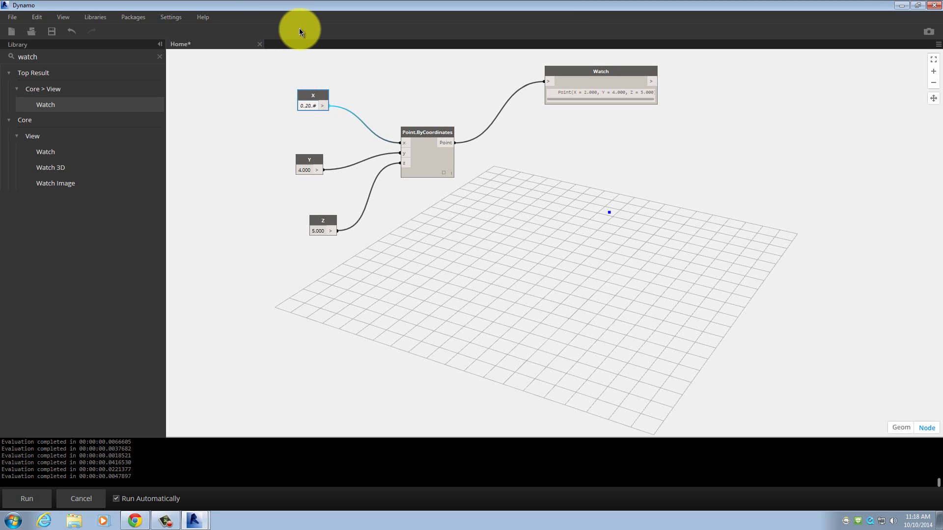
{"action": "type", "text": "c"}
{"action": "key", "text": "Return"}
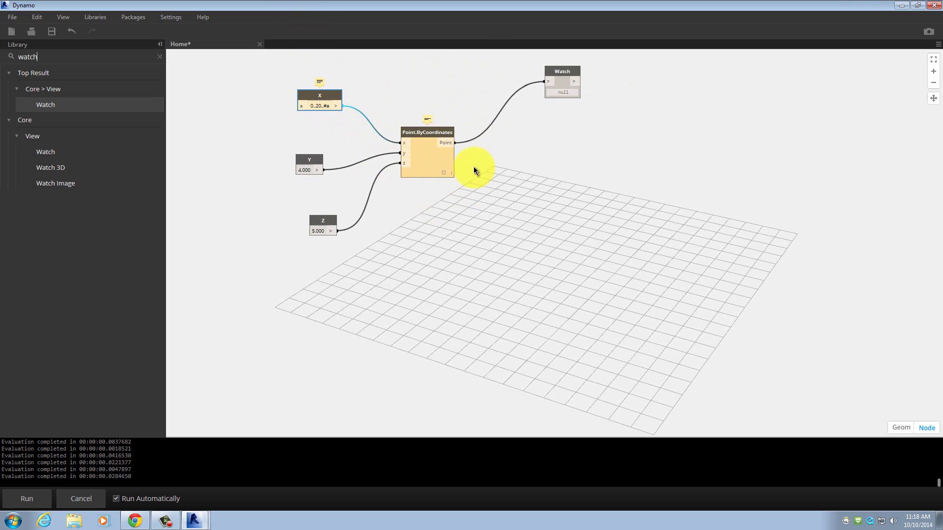
{"action": "mouse_move", "coordinate": [427, 120]}
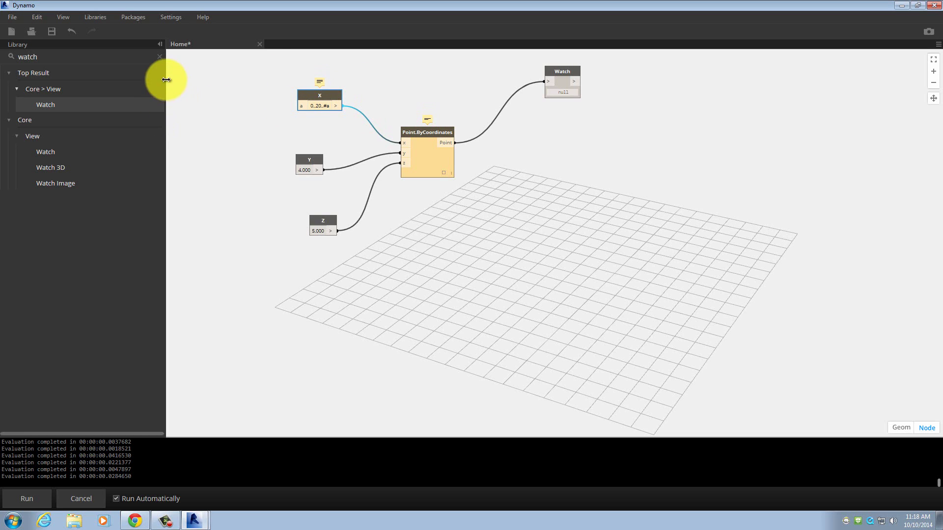
Step: Find the slider nodes in the library, add an Integer Slider and place it before the X code block
{"action": "left_click", "coordinate": [159, 58]}
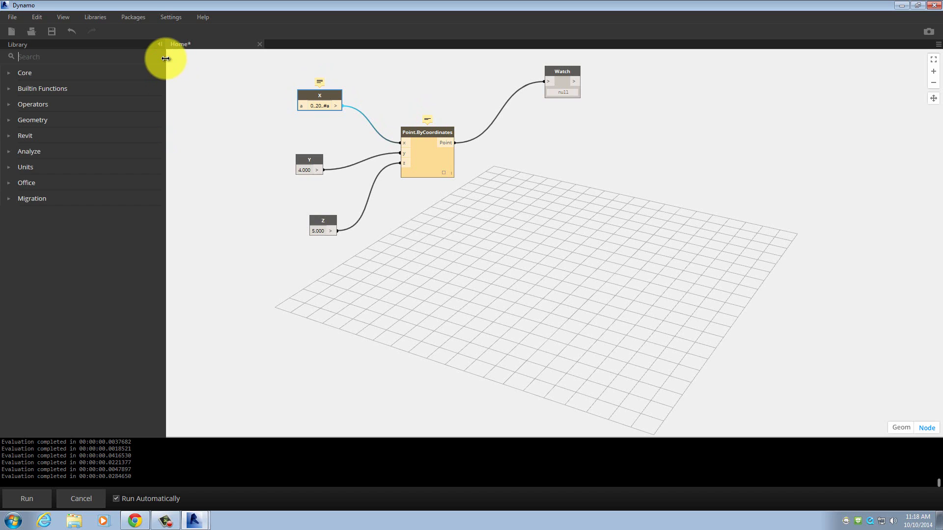
{"action": "type", "text": "slider"}
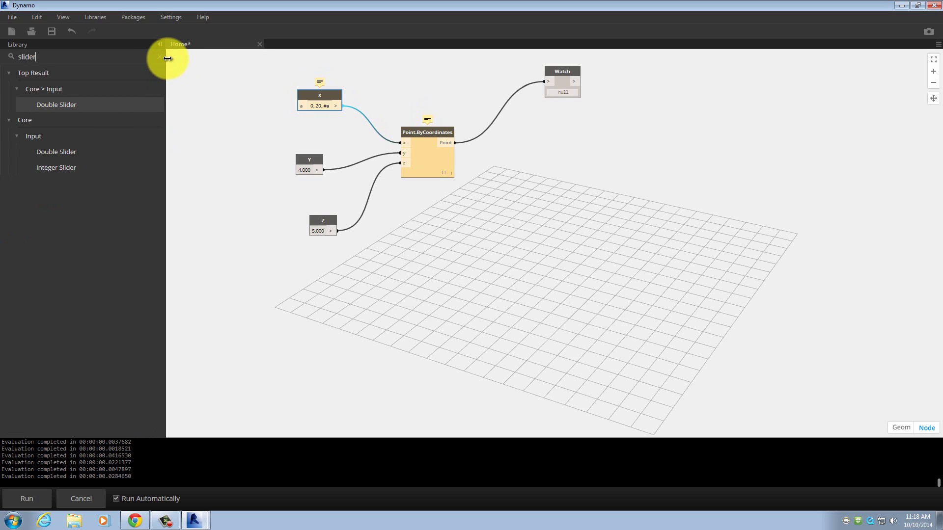
{"action": "left_click", "coordinate": [54, 170]}
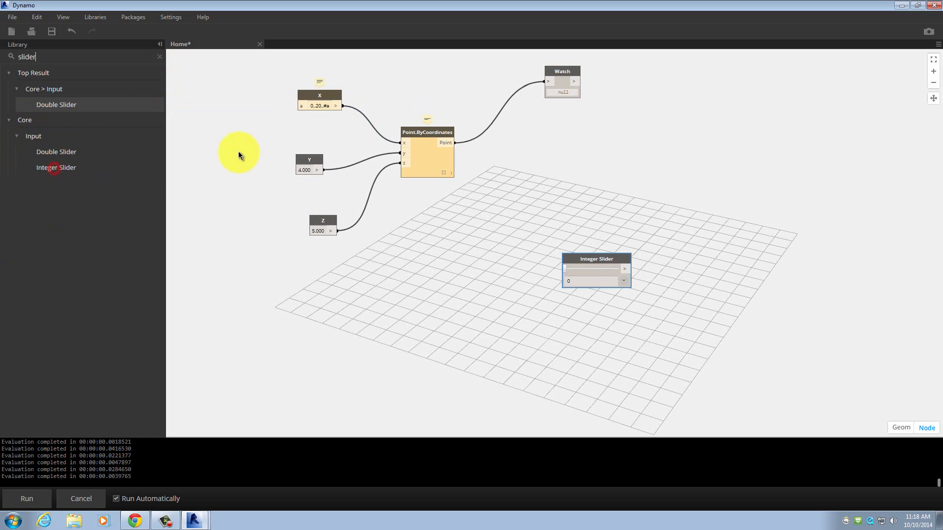
{"action": "left_click_drag", "start_coordinate": [588, 265], "coordinate": [216, 91]}
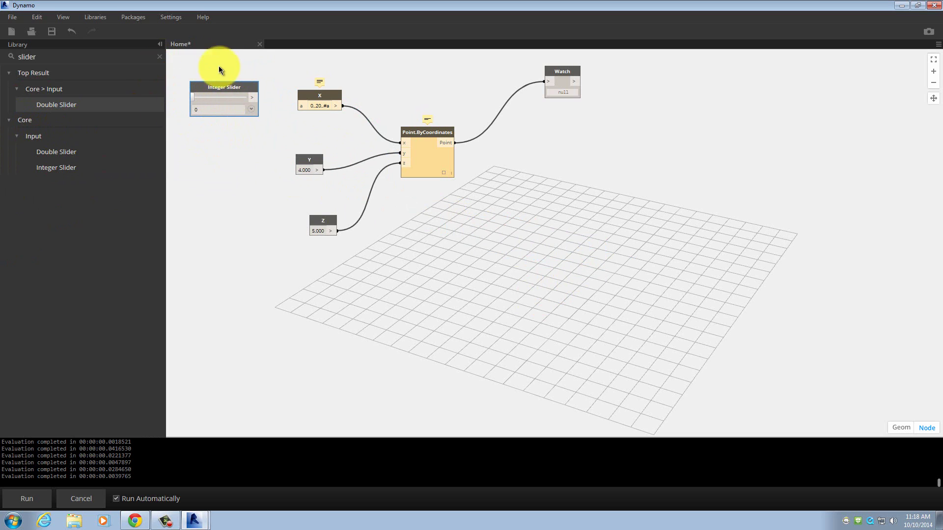
Step: Expand the Integer Slider's range settings and connect its output to the a input of the X code block
{"action": "left_click", "coordinate": [250, 109]}
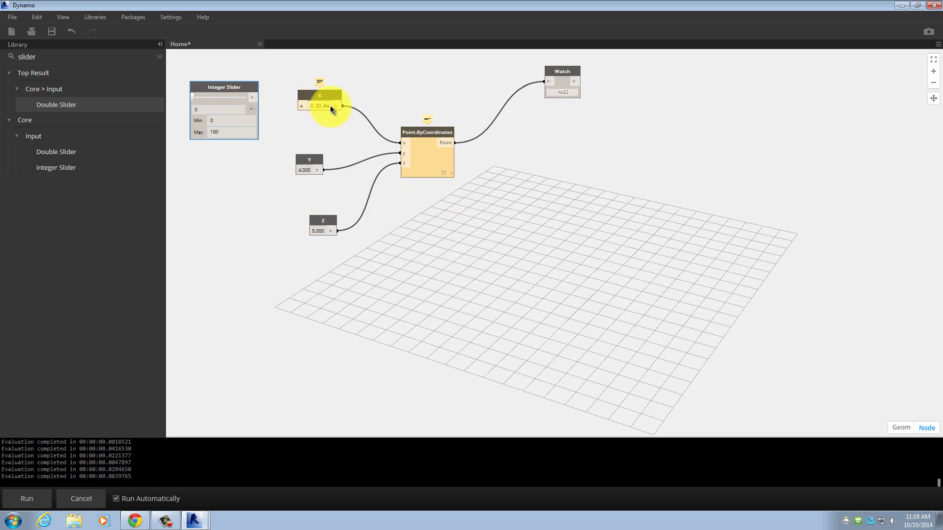
{"action": "left_click", "coordinate": [259, 97]}
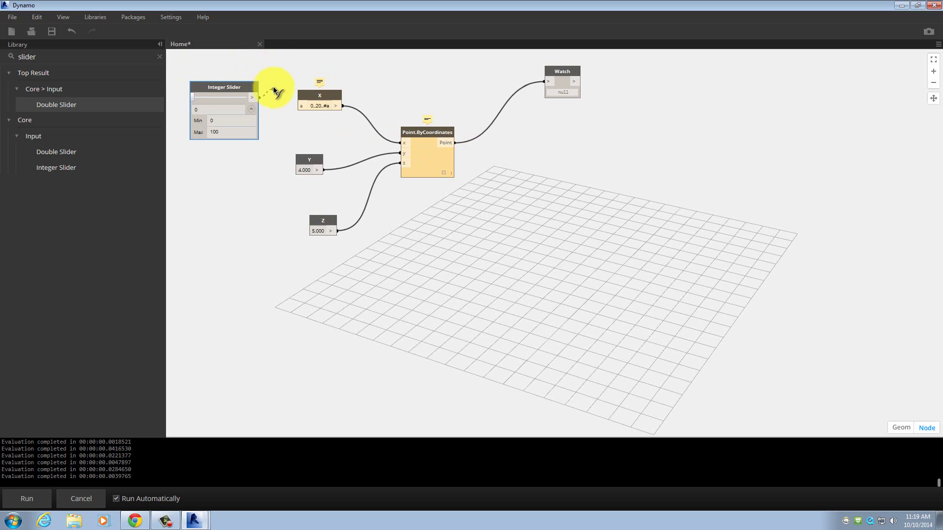
{"action": "left_click", "coordinate": [301, 106]}
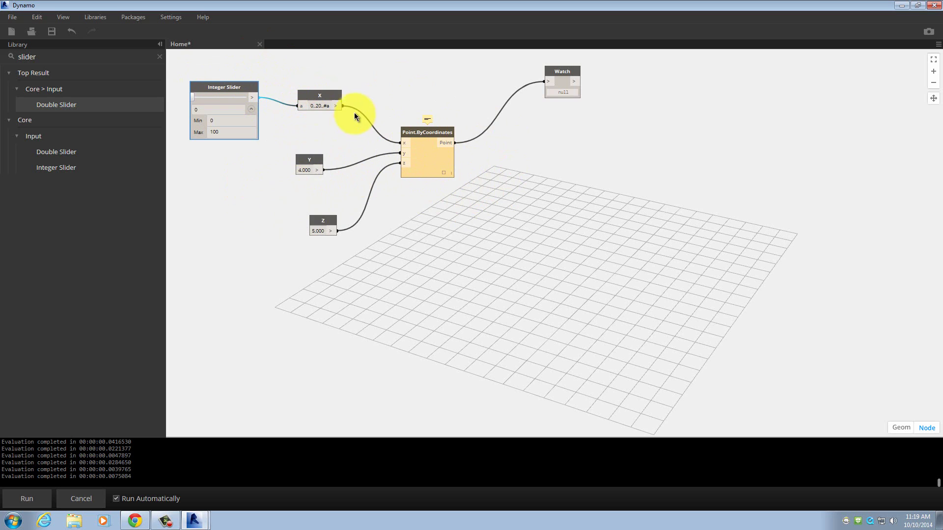
Step: Connect the X code block's output to the Watch node and move the X code block slightly higher
{"action": "left_click", "coordinate": [342, 105]}
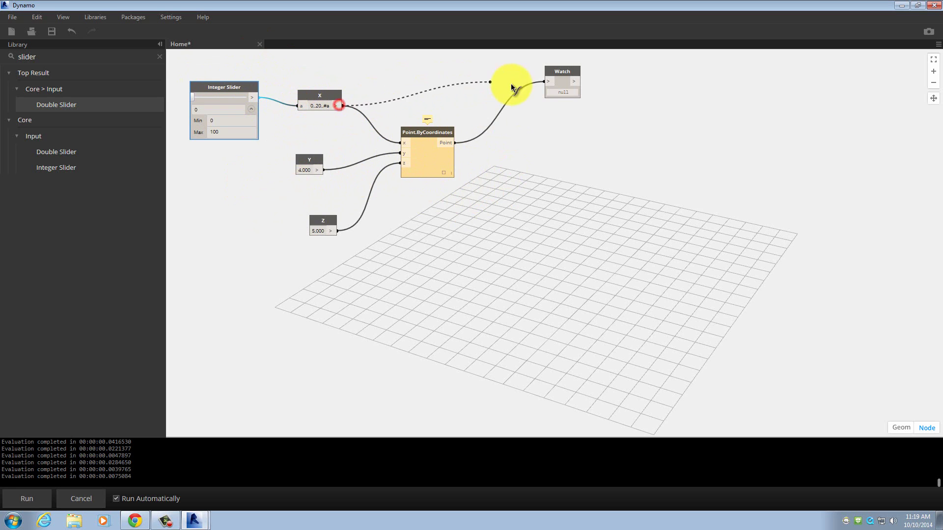
{"action": "left_click", "coordinate": [551, 81]}
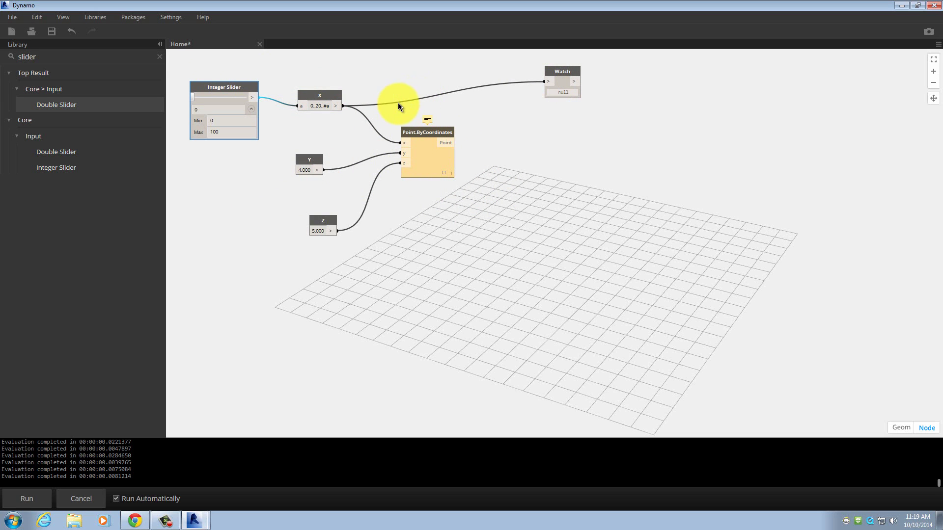
{"action": "left_click_drag", "start_coordinate": [334, 97], "coordinate": [336, 86]}
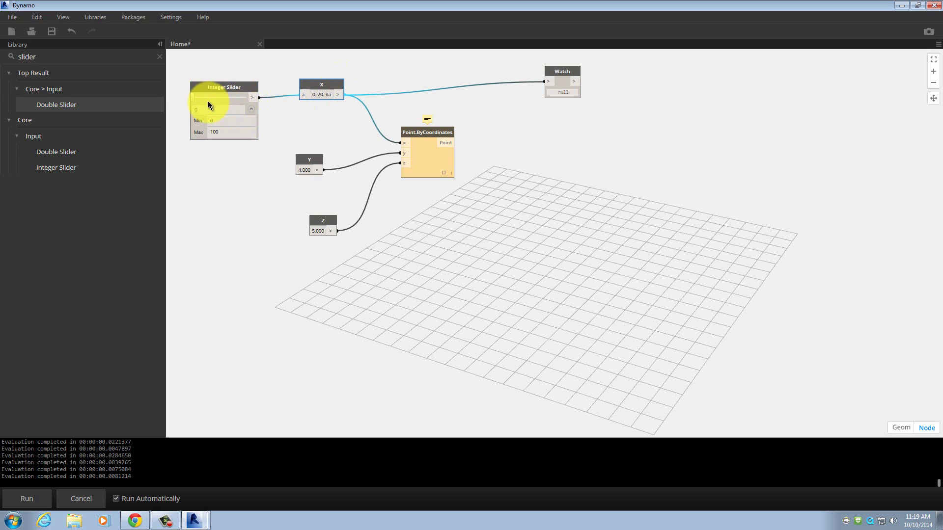
Step: Set the Integer Slider to 24 and clear the node selection
{"action": "left_click_drag", "start_coordinate": [205, 98], "coordinate": [207, 98]}
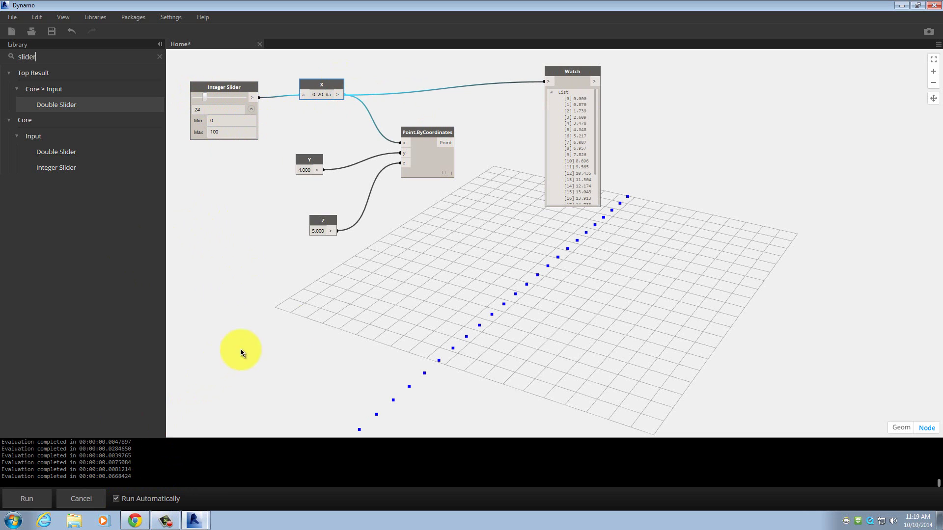
{"action": "right_click", "coordinate": [561, 324]}
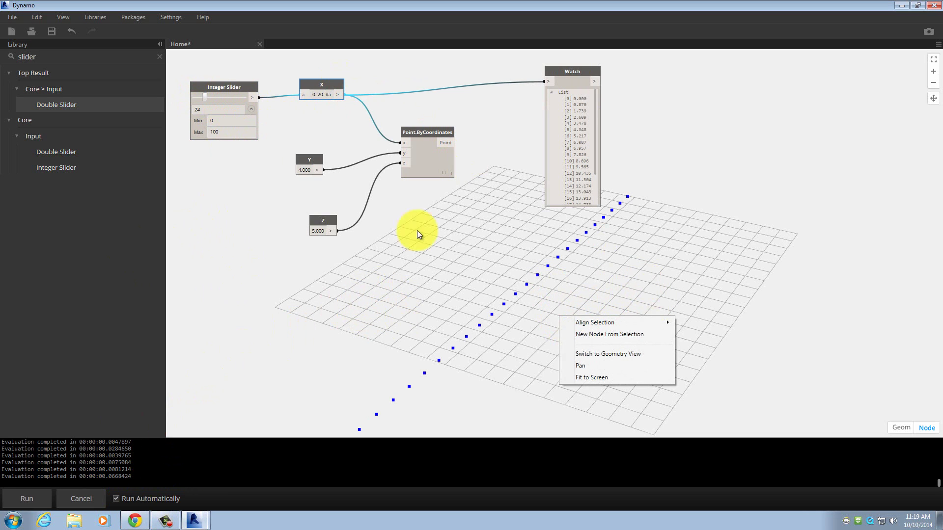
{"action": "left_click", "coordinate": [502, 332]}
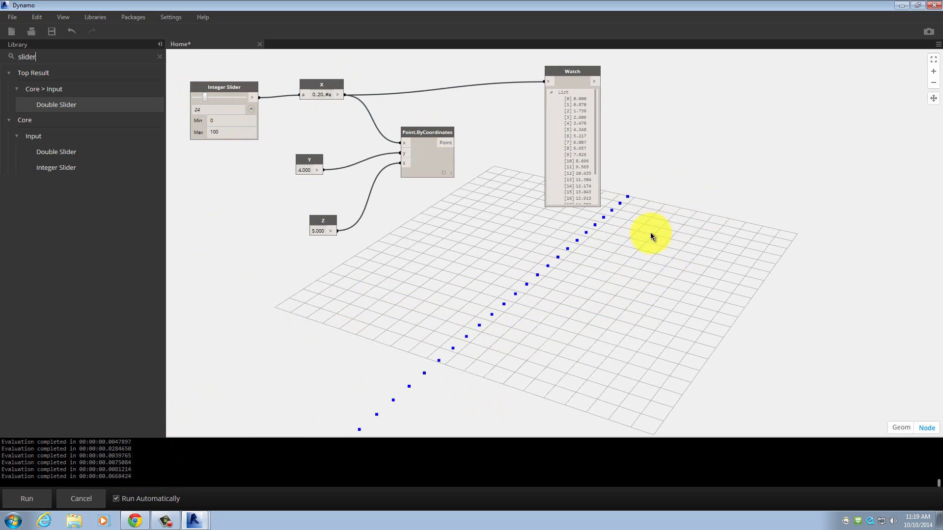
Step: Move the Watch node closer to the X code block, clear of the preview points, and redo their connection
{"action": "left_click", "coordinate": [575, 205]}
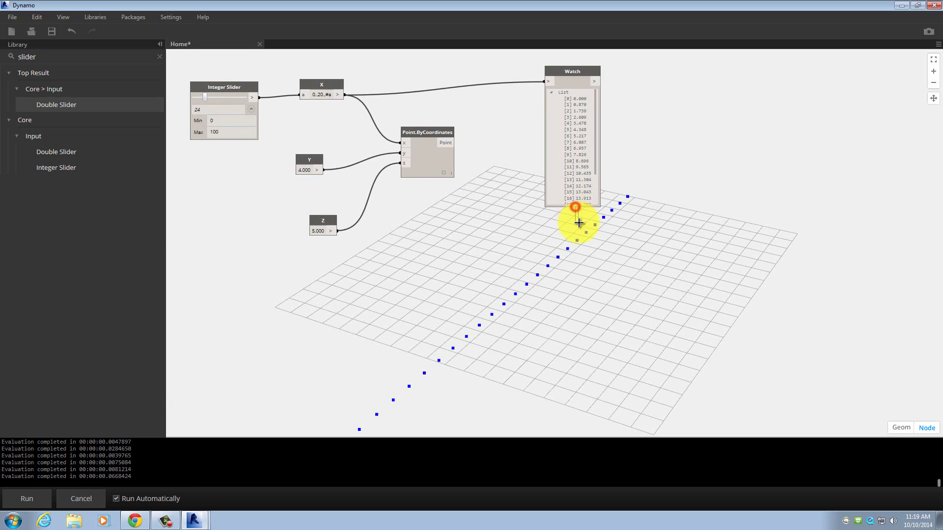
{"action": "mouse_move", "coordinate": [595, 151]}
{"action": "left_mouse_down"}
{"action": "mouse_move", "coordinate": [600, 187]}
{"action": "mouse_move", "coordinate": [599, 134]}
{"action": "left_mouse_up"}
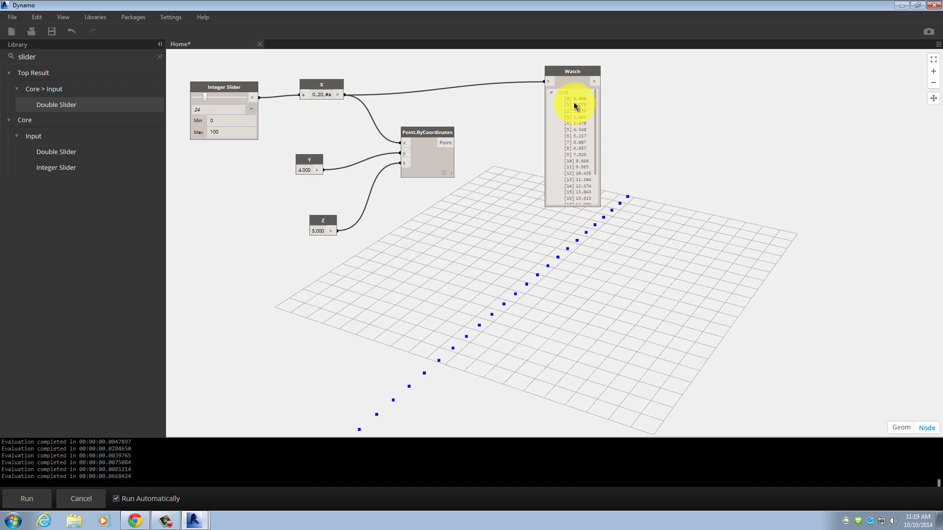
{"action": "left_click_drag", "start_coordinate": [572, 69], "coordinate": [545, 58]}
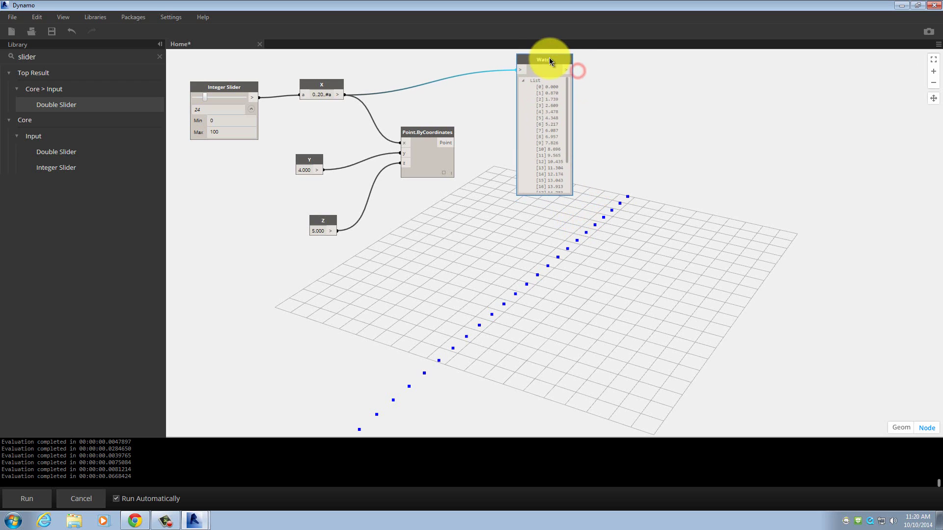
{"action": "left_click", "coordinate": [342, 95]}
{"action": "left_click", "coordinate": [521, 70]}
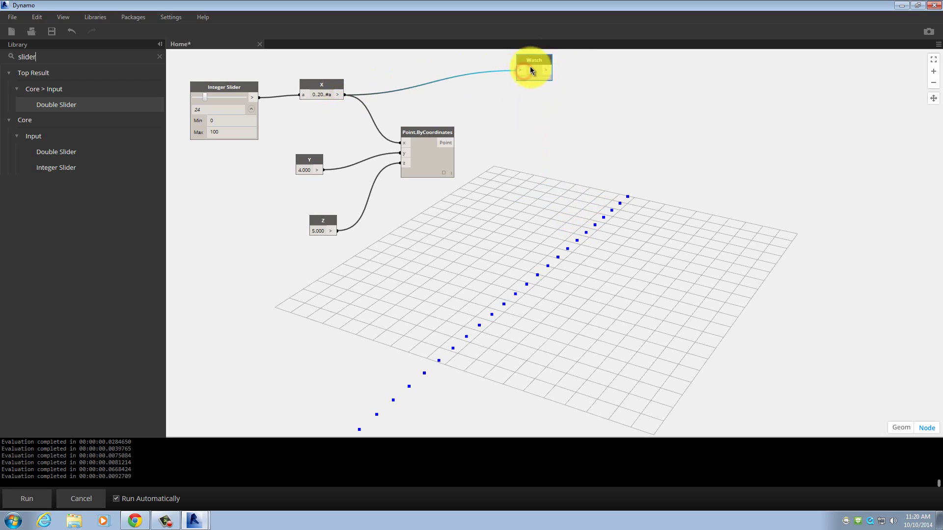
{"action": "left_click", "coordinate": [524, 71]}
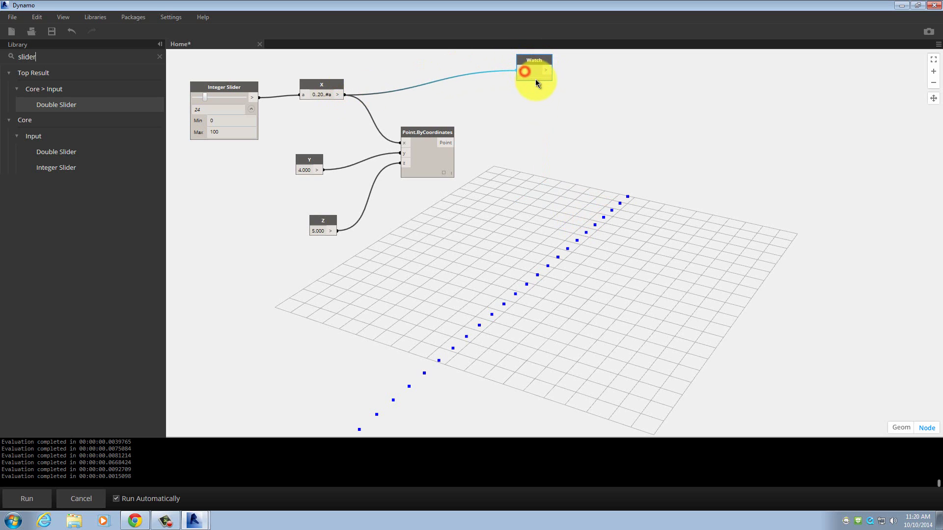
{"action": "left_click_drag", "start_coordinate": [543, 77], "coordinate": [541, 79]}
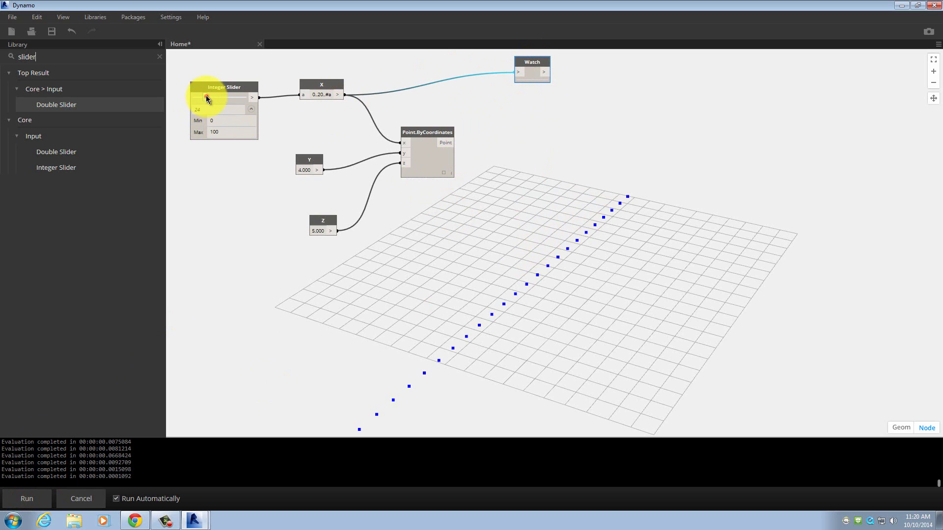
Step: Set the Integer Slider to 18 and reposition the Watch node above the row of preview points
{"action": "left_click_drag", "start_coordinate": [205, 98], "coordinate": [202, 97]}
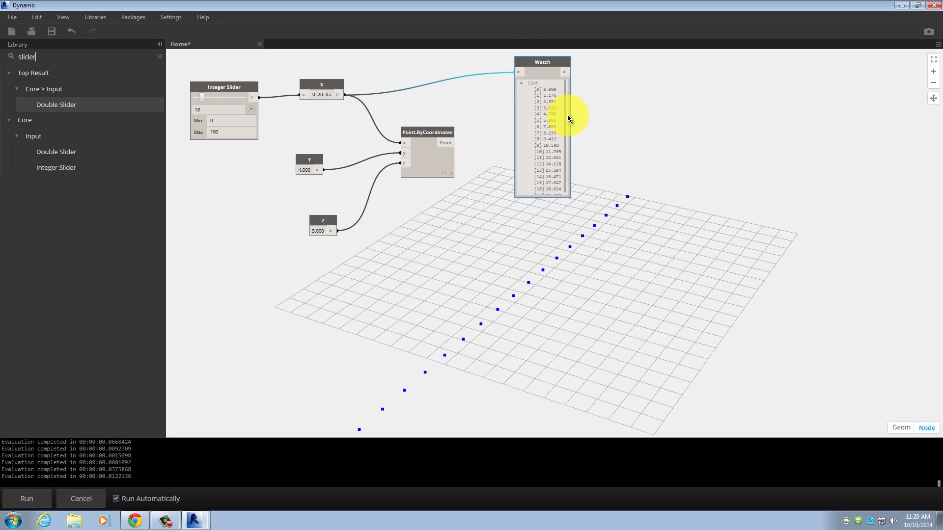
{"action": "mouse_move", "coordinate": [568, 116]}
{"action": "left_mouse_down"}
{"action": "mouse_move", "coordinate": [574, 104]}
{"action": "mouse_move", "coordinate": [574, 114]}
{"action": "left_mouse_up"}
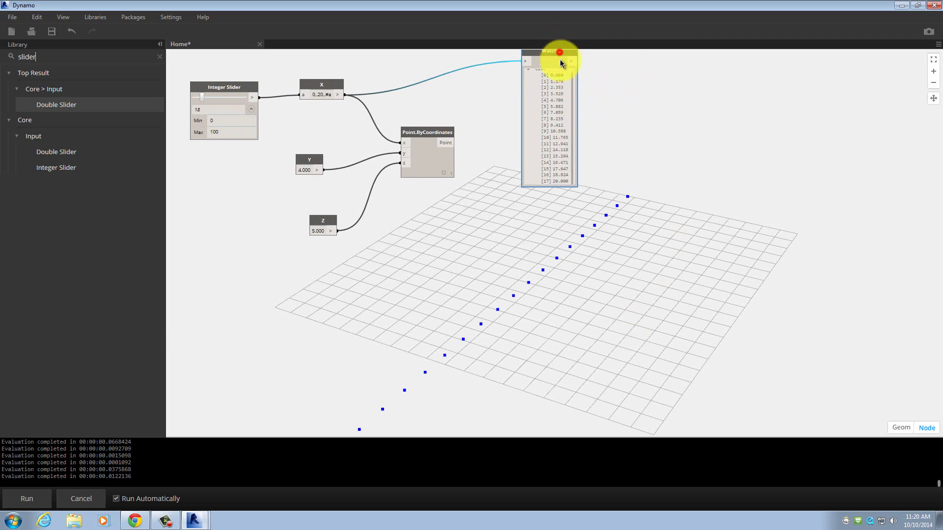
{"action": "left_click_drag", "start_coordinate": [560, 60], "coordinate": [547, 63]}
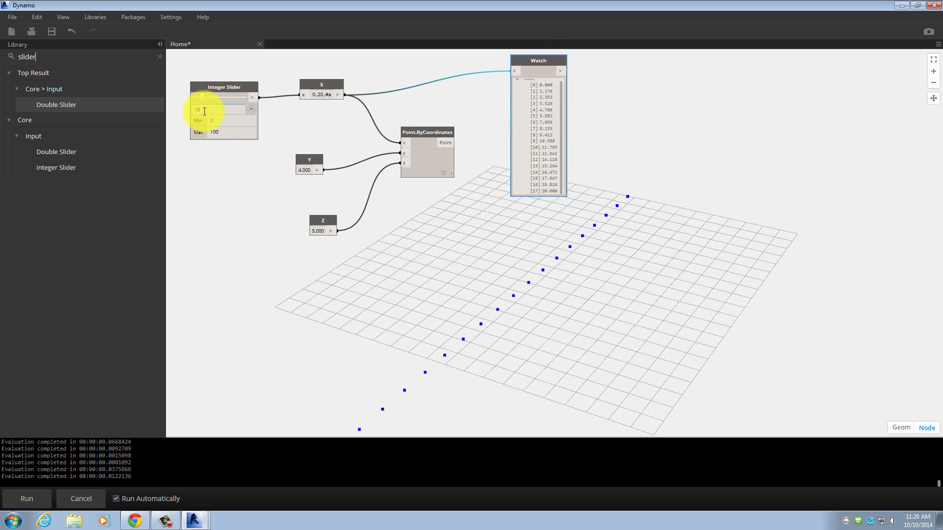
{"action": "left_click_drag", "start_coordinate": [563, 162], "coordinate": [561, 148]}
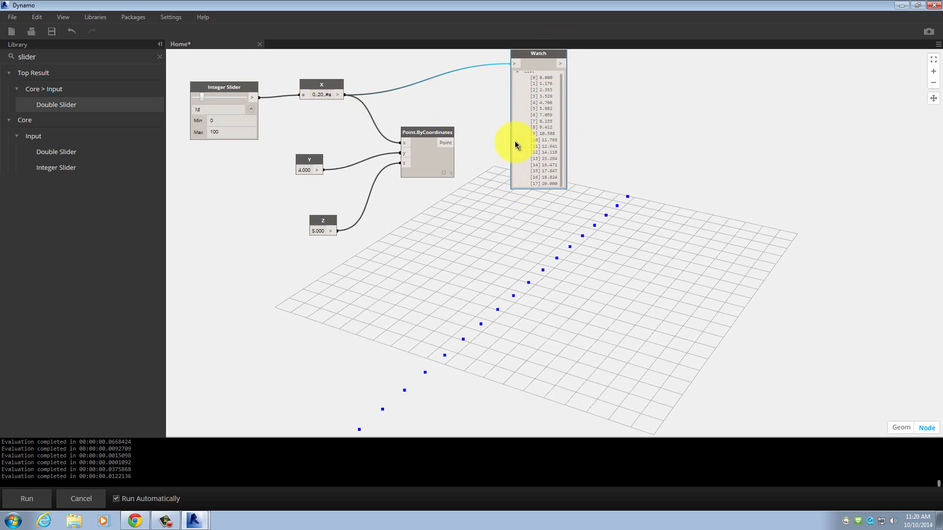
Step: Switch to geometry view, reorient the 3D preview to show the whole row of points, and return to node view
{"action": "left_click", "coordinate": [888, 429]}
{"action": "right_click_drag", "start_coordinate": [856, 406], "coordinate": [728, 299]}
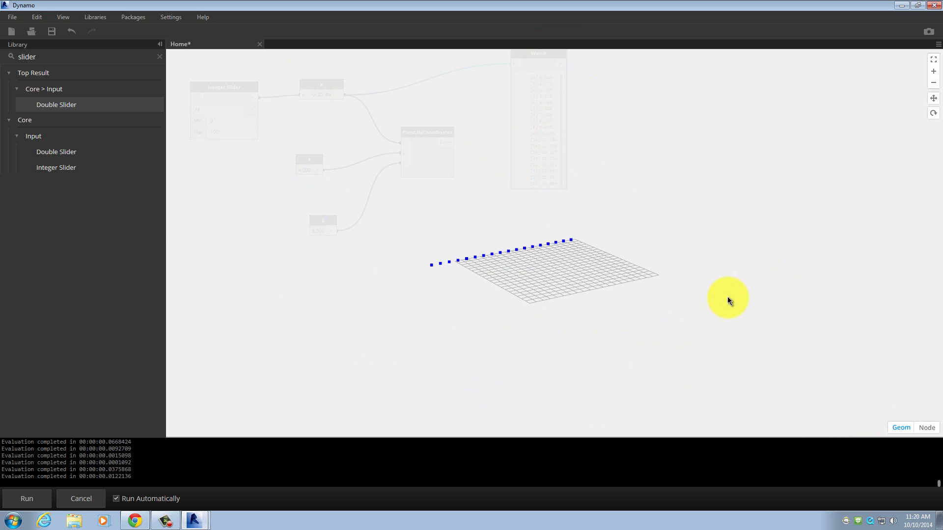
{"action": "left_click", "coordinate": [927, 427]}
Step: Shift the whole graph toward the middle of the canvas and move Point.ByCoordinates slightly higher, clear of the preview points
{"action": "right_click", "coordinate": [570, 252]}
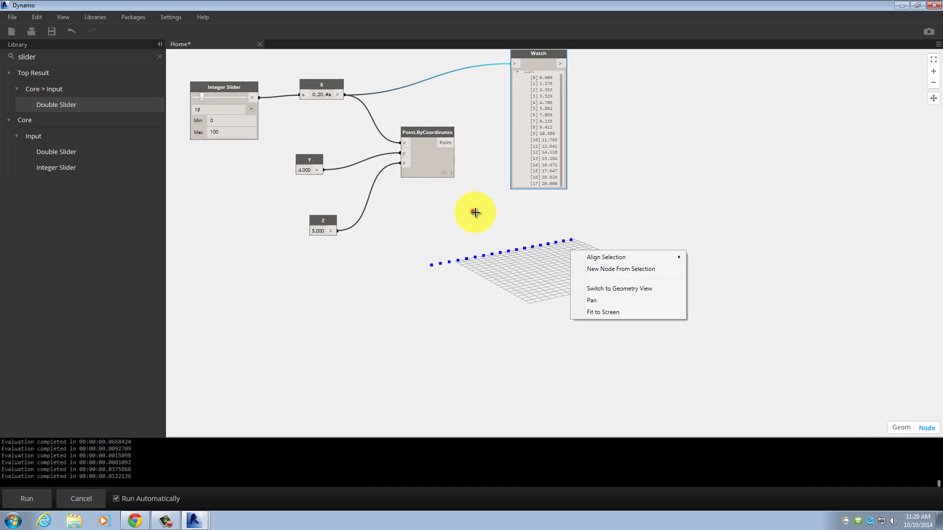
{"action": "left_click", "coordinate": [474, 212]}
{"action": "right_click", "coordinate": [498, 256]}
{"action": "left_click", "coordinate": [473, 217]}
{"action": "middle_click_drag", "start_coordinate": [467, 251], "coordinate": [531, 291]}
{"action": "right_click", "coordinate": [494, 263]}
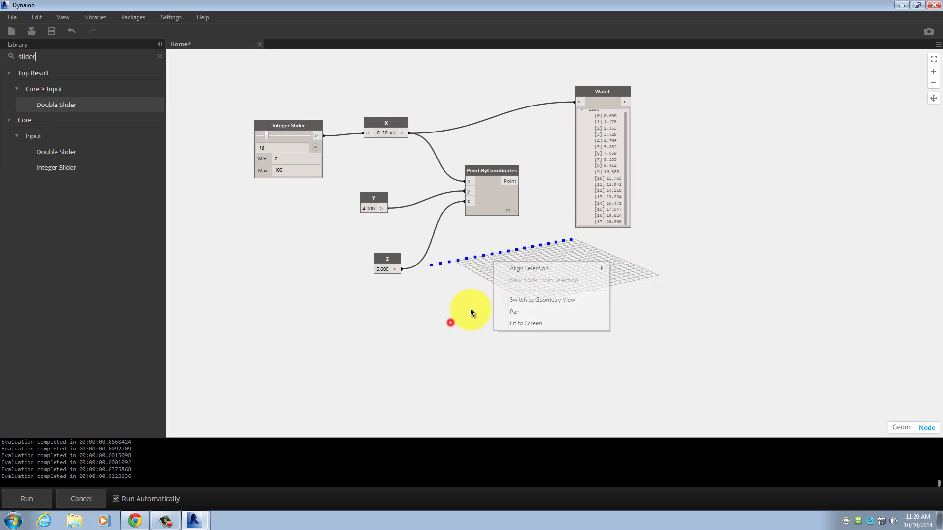
{"action": "left_click", "coordinate": [451, 323]}
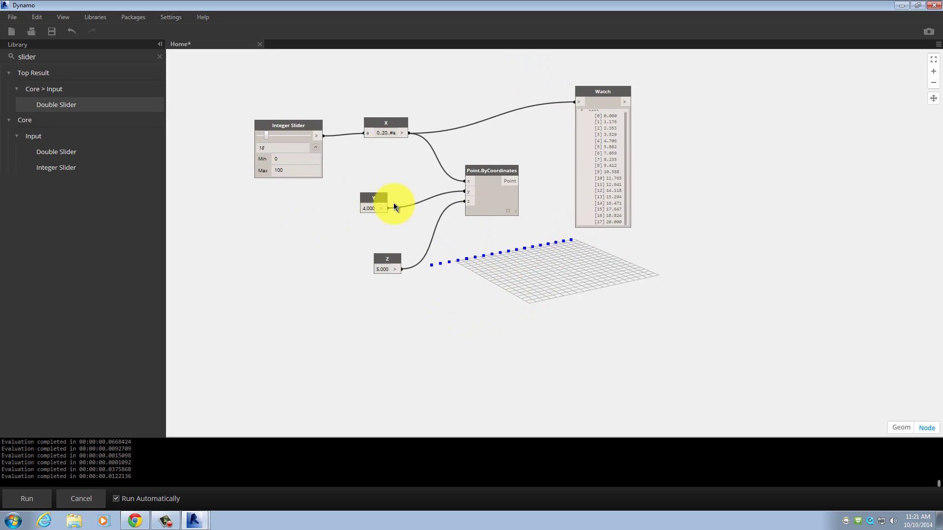
{"action": "left_click_drag", "start_coordinate": [491, 172], "coordinate": [488, 158]}
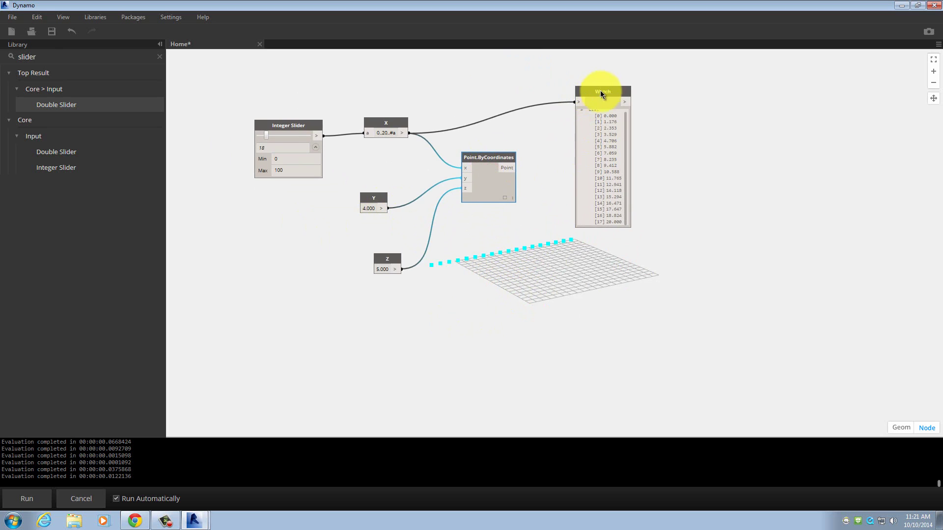
Step: Move the Watch node farther from the graph, delete the Y and Z code blocks, and shift Point.ByCoordinates closer to the X block
{"action": "left_click_drag", "start_coordinate": [615, 87], "coordinate": [769, 71]}
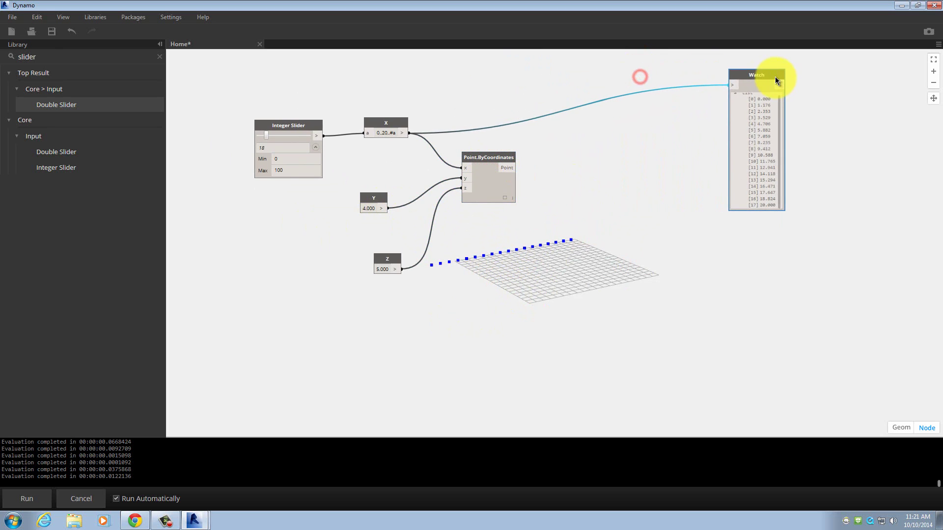
{"action": "left_click", "coordinate": [379, 204]}
{"action": "key", "text": "Delete"}
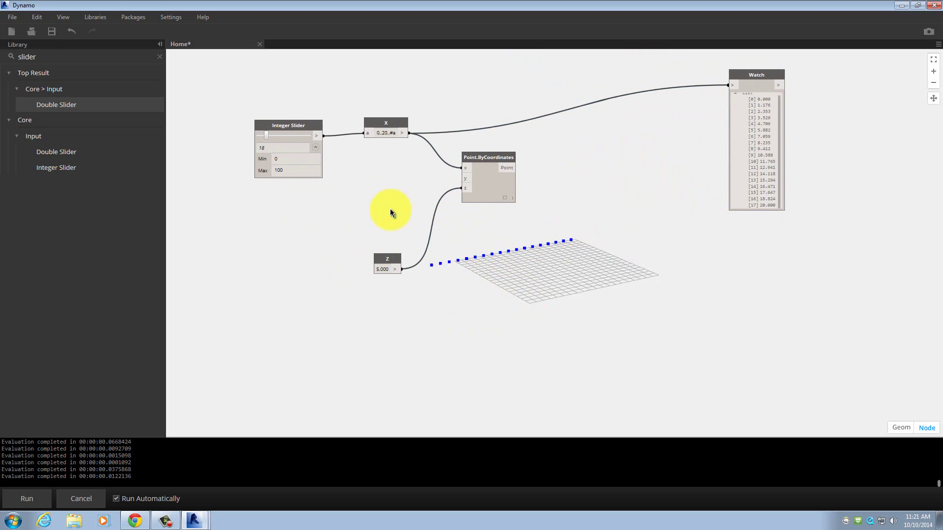
{"action": "left_click", "coordinate": [392, 265]}
{"action": "key", "text": "Delete"}
{"action": "left_click_drag", "start_coordinate": [495, 159], "coordinate": [464, 161]}
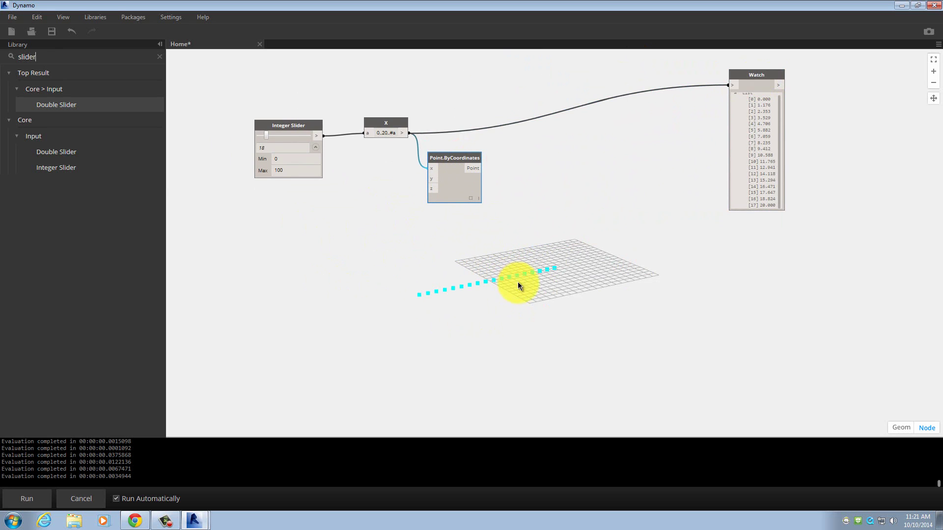
{"action": "right_click", "coordinate": [496, 298]}
{"action": "left_click", "coordinate": [526, 311]}
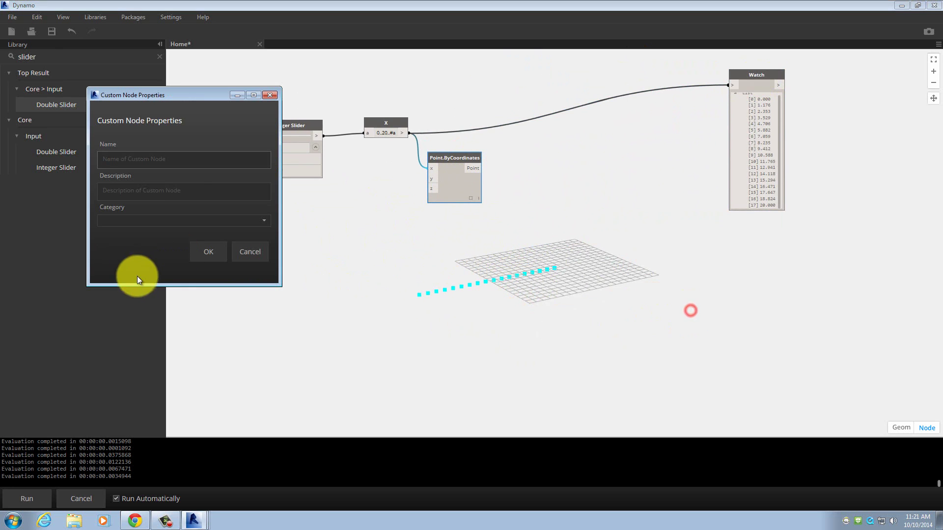
{"action": "left_click", "coordinate": [241, 253]}
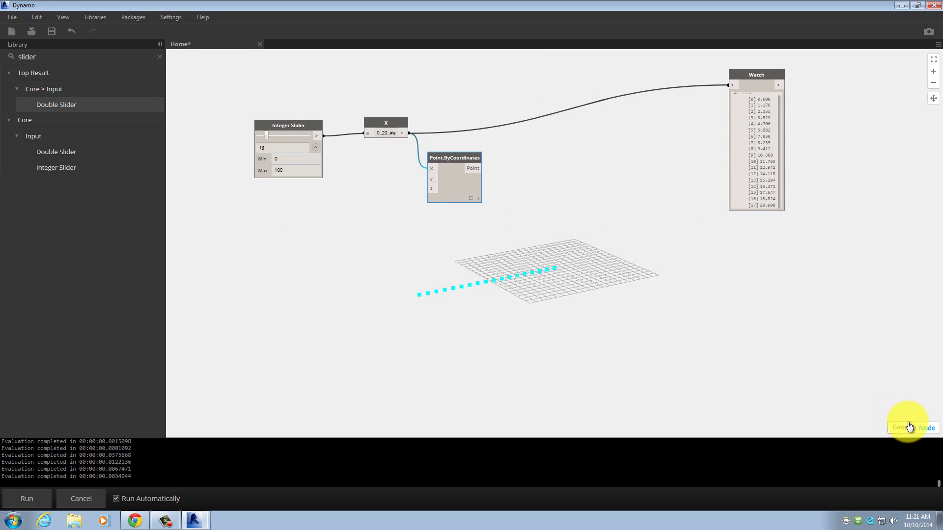
Step: Switch to geometry view, orbit the 3D preview to see the row of points from another side, and return to node view
{"action": "left_click", "coordinate": [909, 428]}
{"action": "right_click_drag", "start_coordinate": [791, 357], "coordinate": [631, 359]}
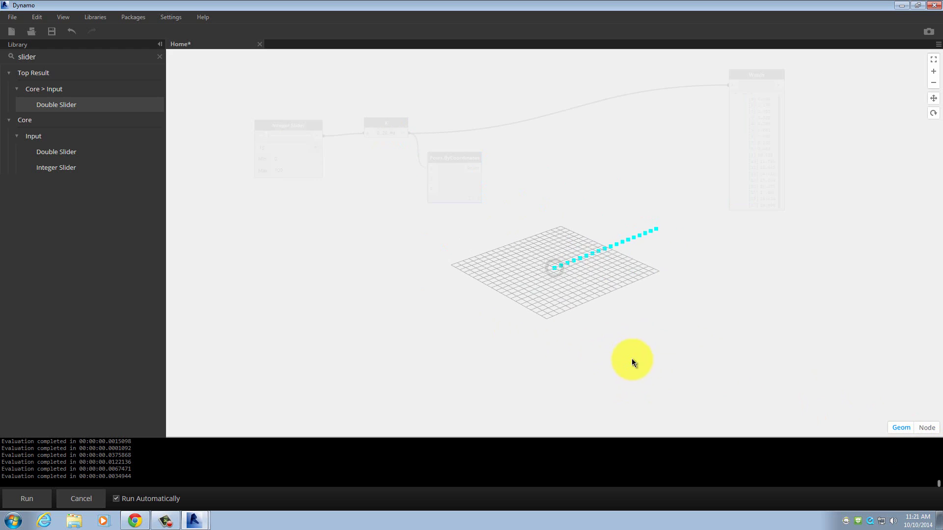
{"action": "left_click", "coordinate": [927, 428]}
{"action": "right_click", "coordinate": [620, 329]}
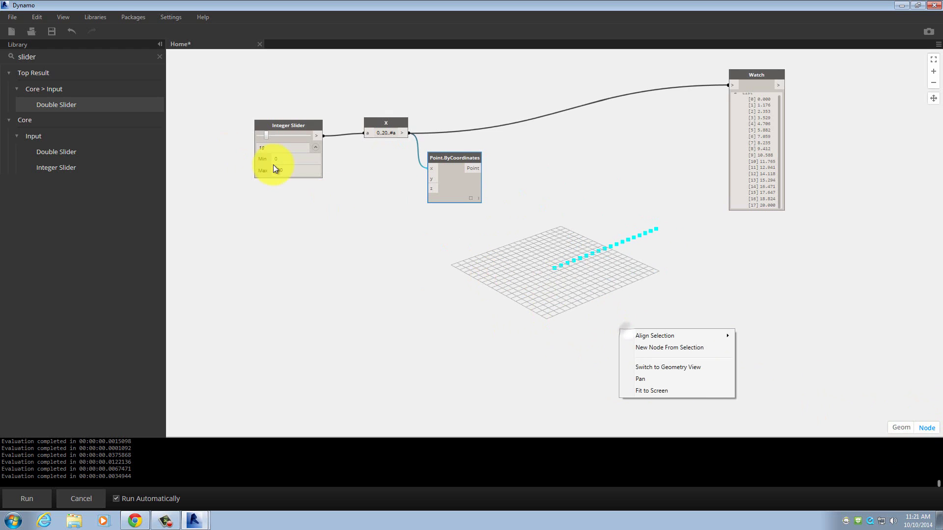
Step: Duplicate the Point.ByCoordinates node with its X connection and place the copy below the original
{"action": "left_click", "coordinate": [467, 160]}
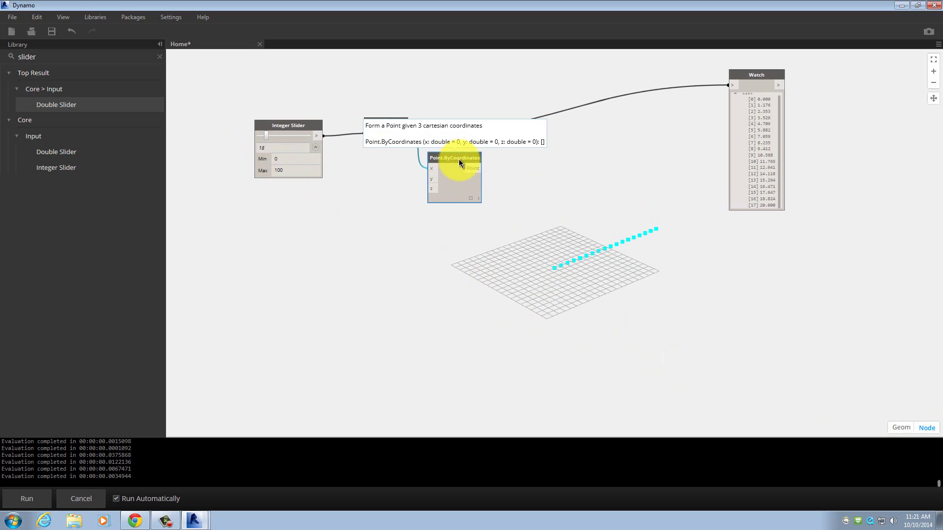
{"action": "key", "text": "ctrl+v"}
{"action": "left_click_drag", "start_coordinate": [422, 157], "coordinate": [460, 278]}
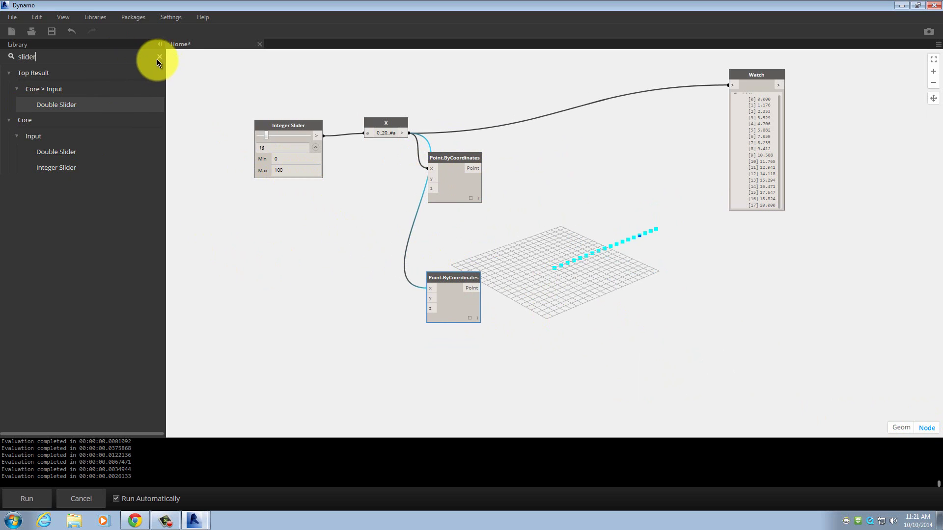
Step: Add a second Integer Slider below the first one and shift both Point.ByCoordinates nodes slightly away from the sliders
{"action": "left_click", "coordinate": [58, 167]}
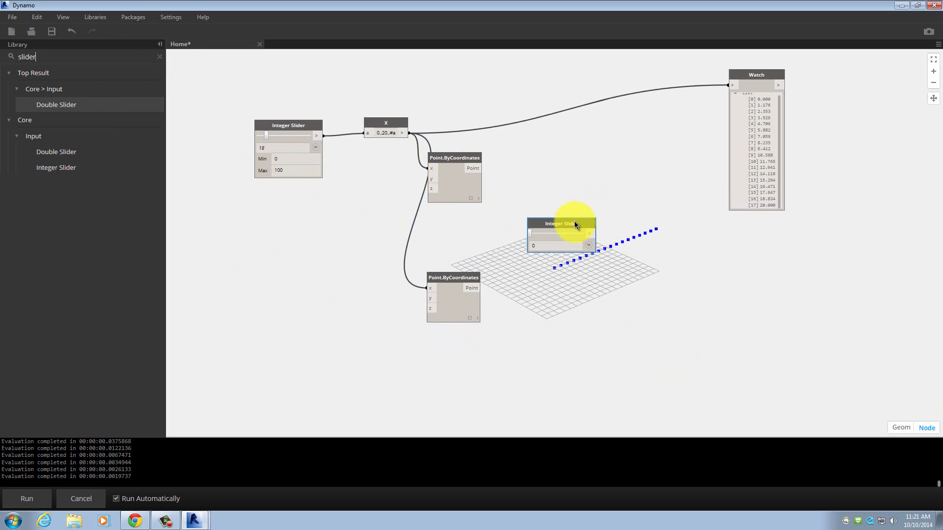
{"action": "left_click_drag", "start_coordinate": [576, 225], "coordinate": [283, 273]}
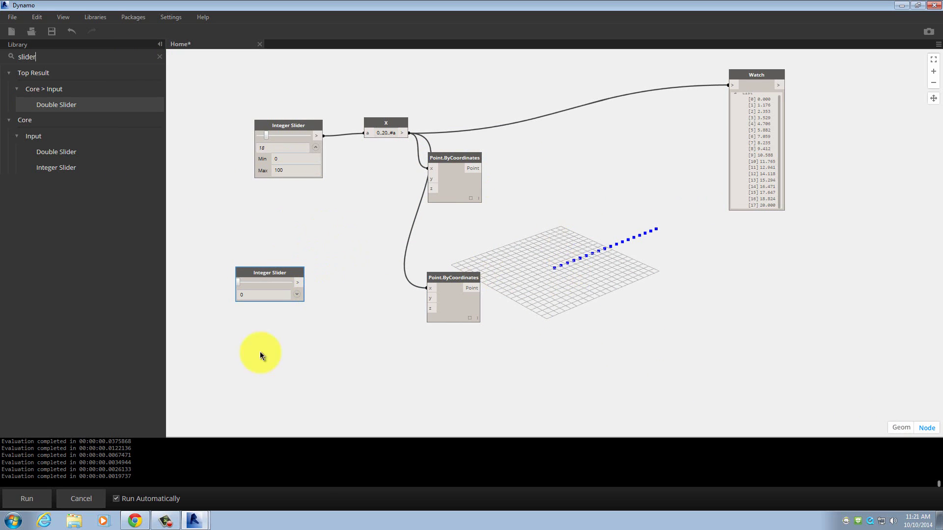
{"action": "left_click_drag", "start_coordinate": [462, 160], "coordinate": [481, 139]}
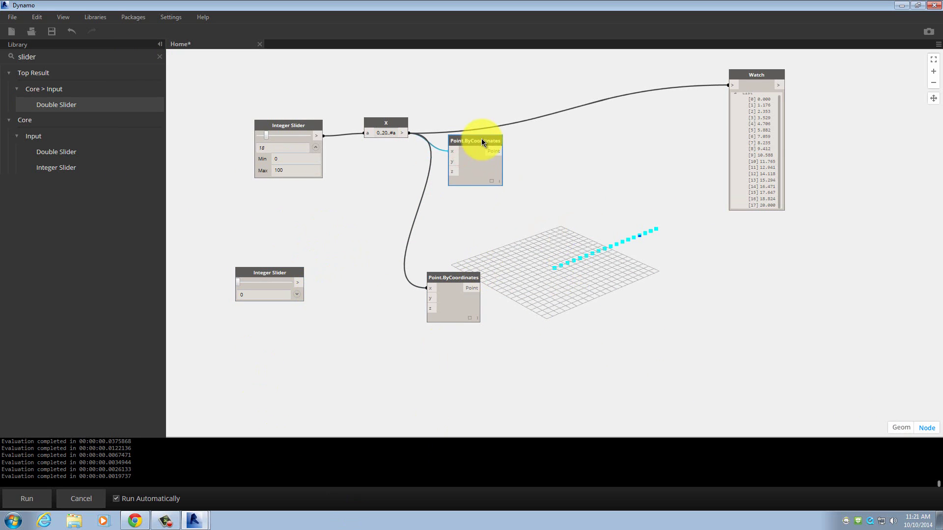
{"action": "left_click_drag", "start_coordinate": [435, 279], "coordinate": [454, 279]}
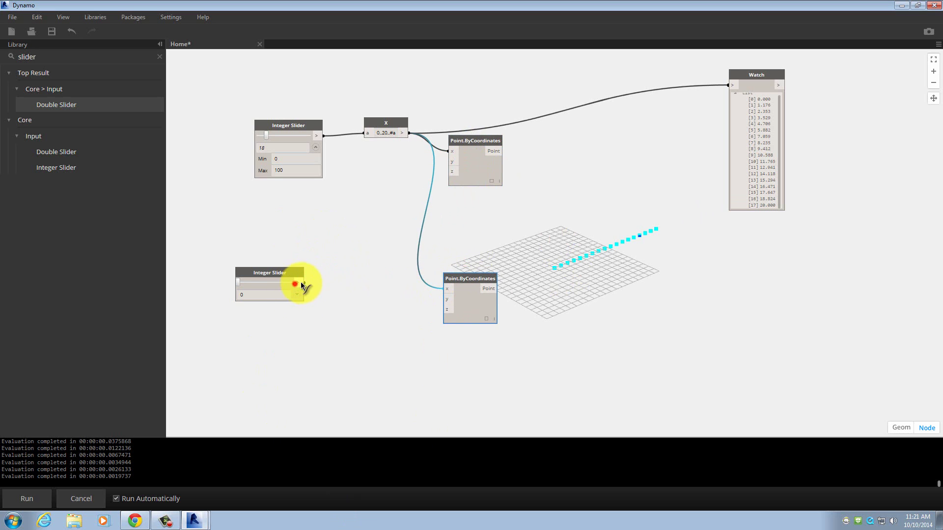
Step: Connect the new Integer Slider to the z input of the lower Point.ByCoordinates and set the slider to 23
{"action": "left_click", "coordinate": [301, 285]}
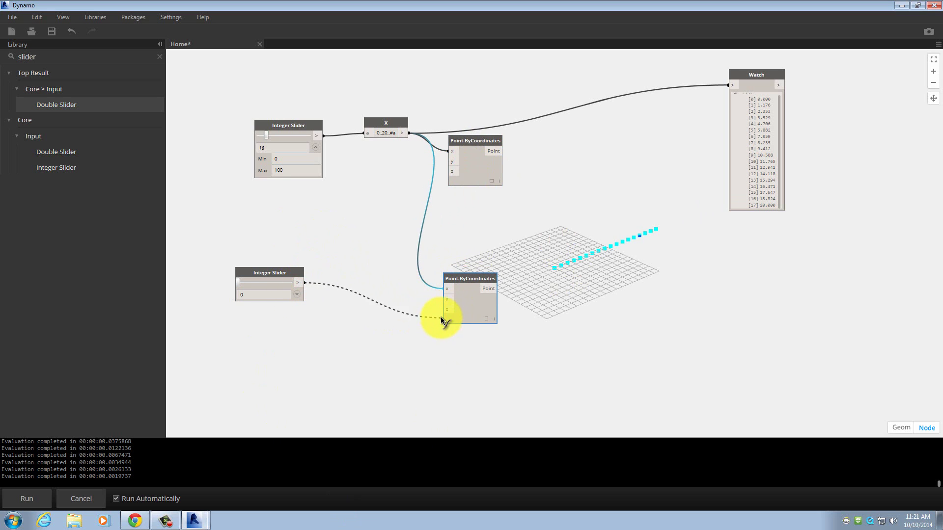
{"action": "left_click", "coordinate": [447, 309]}
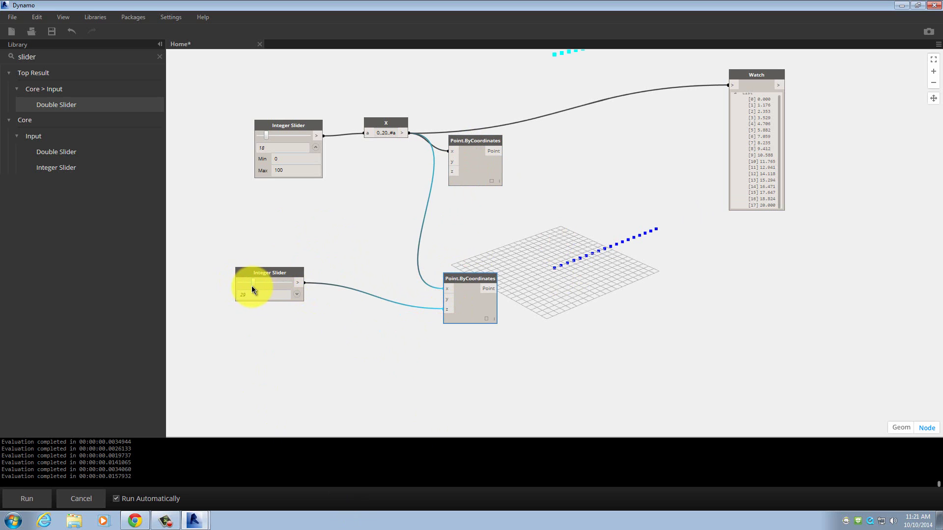
{"action": "left_click_drag", "start_coordinate": [249, 286], "coordinate": [251, 286]}
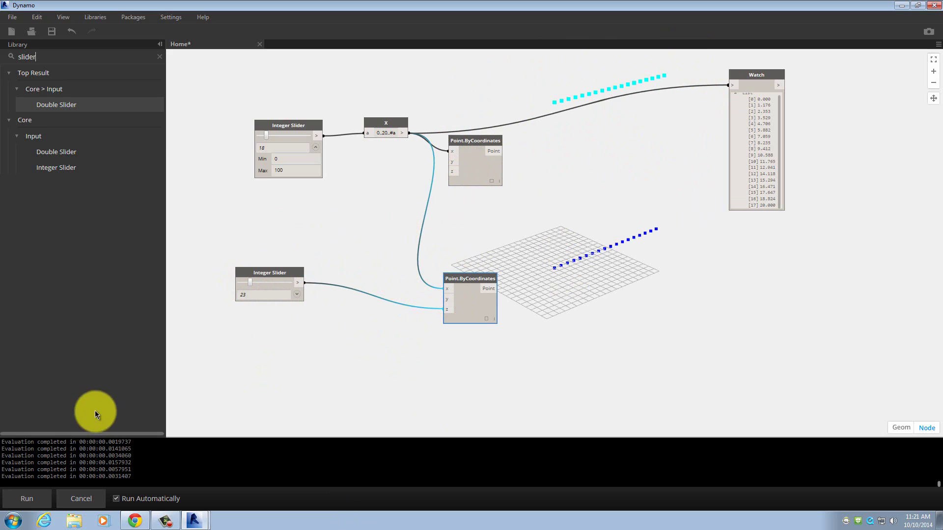
Step: Set the lower Integer Slider's maximum to 10 and its value to 8
{"action": "left_click", "coordinate": [296, 294]}
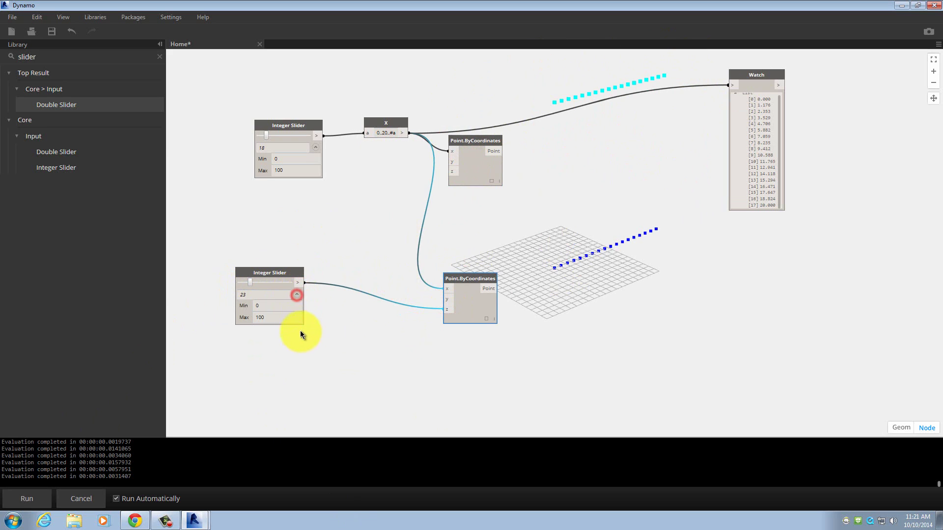
{"action": "left_click", "coordinate": [270, 317]}
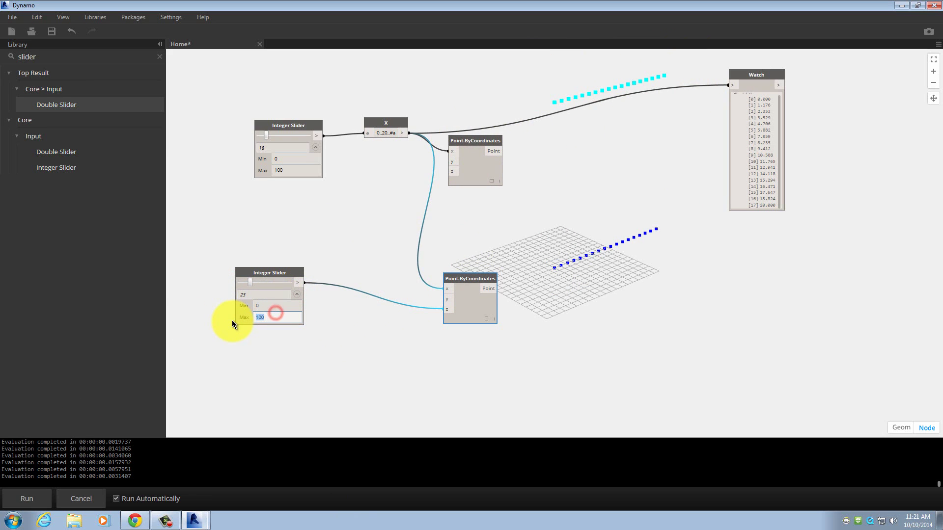
{"action": "type", "text": "10"}
{"action": "key", "text": "Return"}
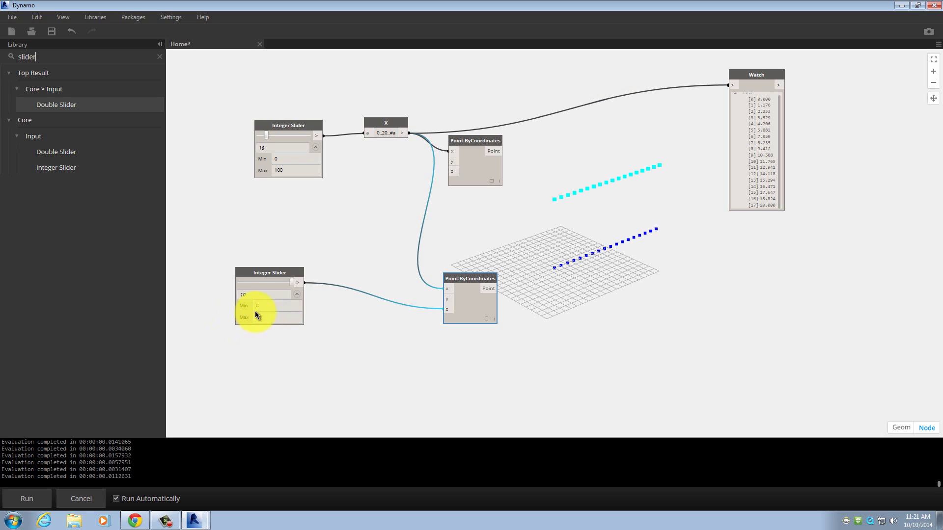
{"action": "mouse_move", "coordinate": [290, 283]}
{"action": "left_mouse_down"}
{"action": "mouse_move", "coordinate": [244, 286]}
{"action": "mouse_move", "coordinate": [281, 286]}
{"action": "left_mouse_up"}
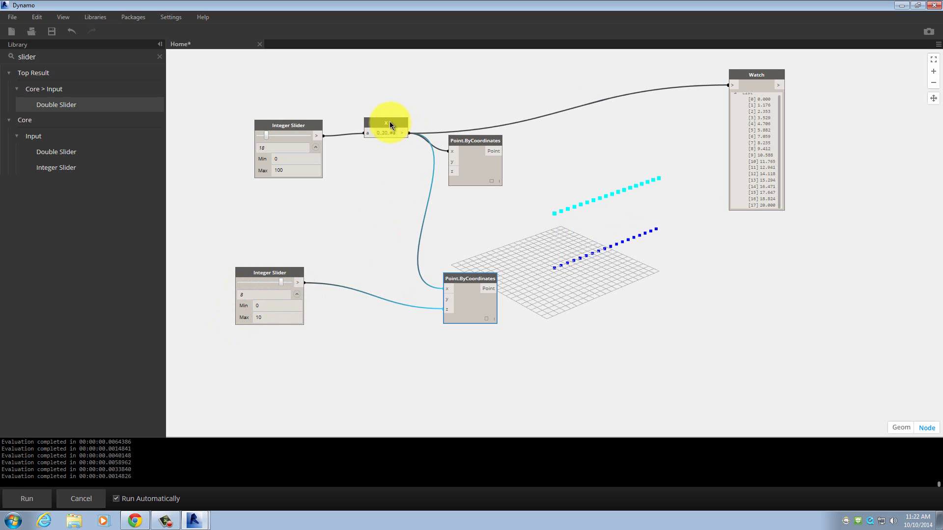
Step: Shift the upper Integer Slider, the X code block and the upper Point.ByCoordinates node away from the preview points
{"action": "left_click_drag", "start_coordinate": [390, 121], "coordinate": [376, 124]}
{"action": "left_click_drag", "start_coordinate": [318, 123], "coordinate": [289, 124]}
{"action": "left_click_drag", "start_coordinate": [381, 124], "coordinate": [363, 122]}
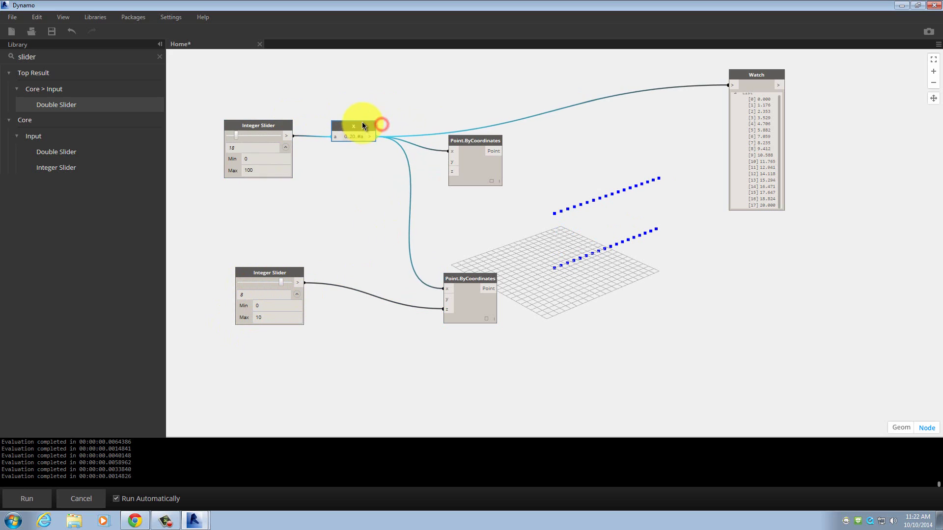
{"action": "left_click_drag", "start_coordinate": [465, 146], "coordinate": [457, 153]}
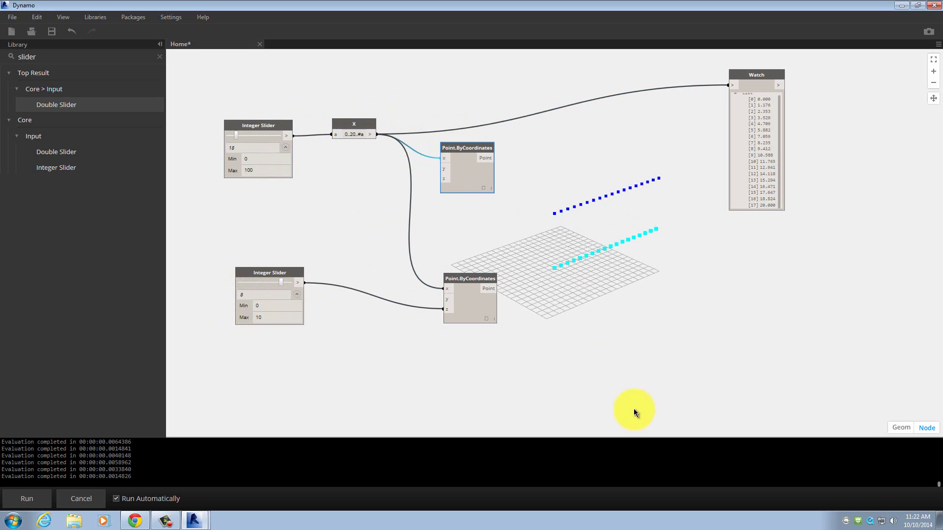
{"action": "right_click", "coordinate": [694, 339]}
{"action": "left_click", "coordinate": [682, 319]}
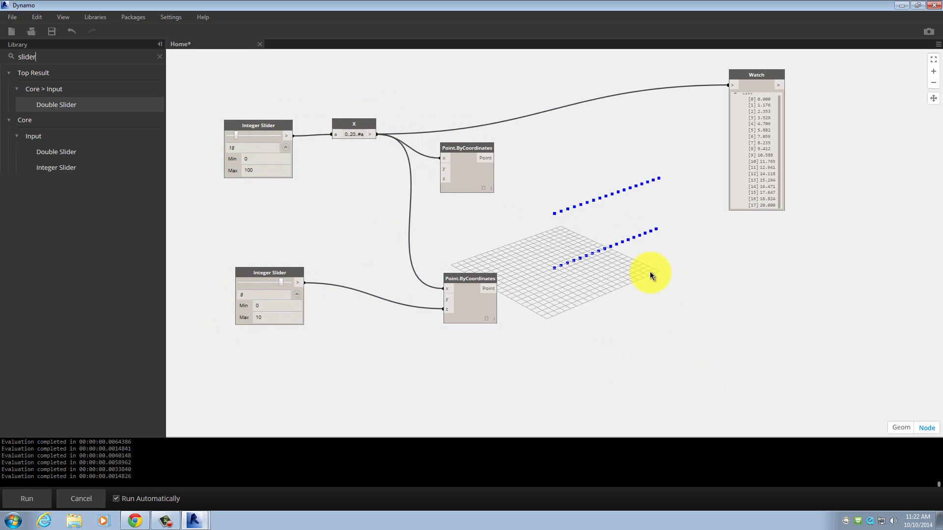
Step: Search the library for "line", add a Line.ByStartPointEndPoint node and place it above the preview points
{"action": "left_click", "coordinate": [161, 57]}
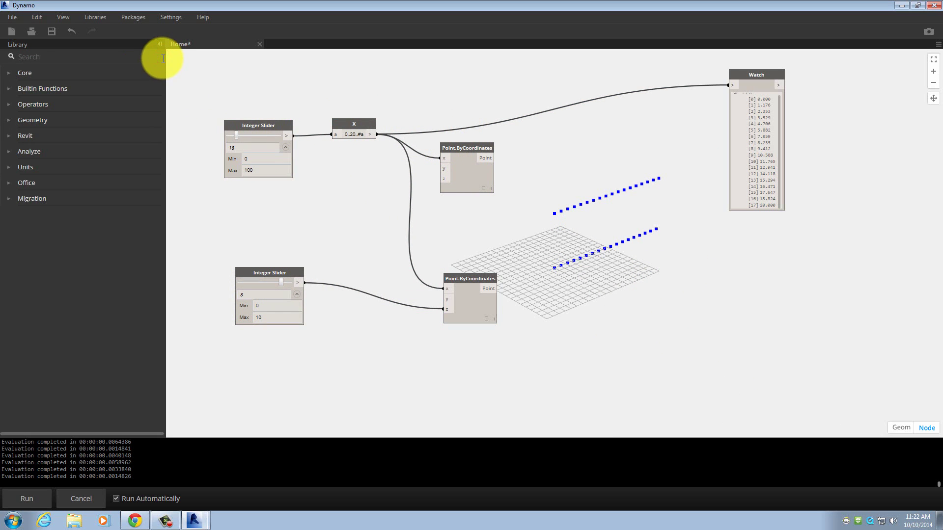
{"action": "type", "text": "lin3"}
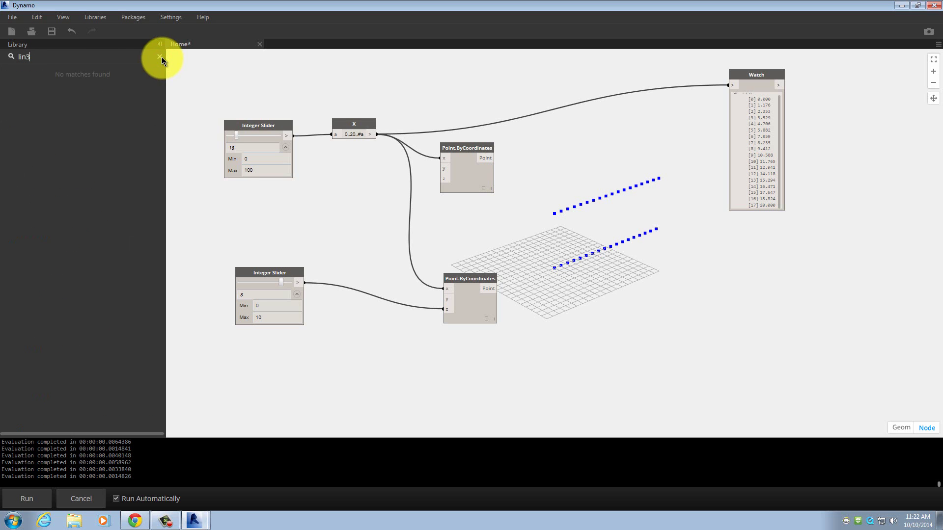
{"action": "key", "text": "BackSpace"}
{"action": "type", "text": "e"}
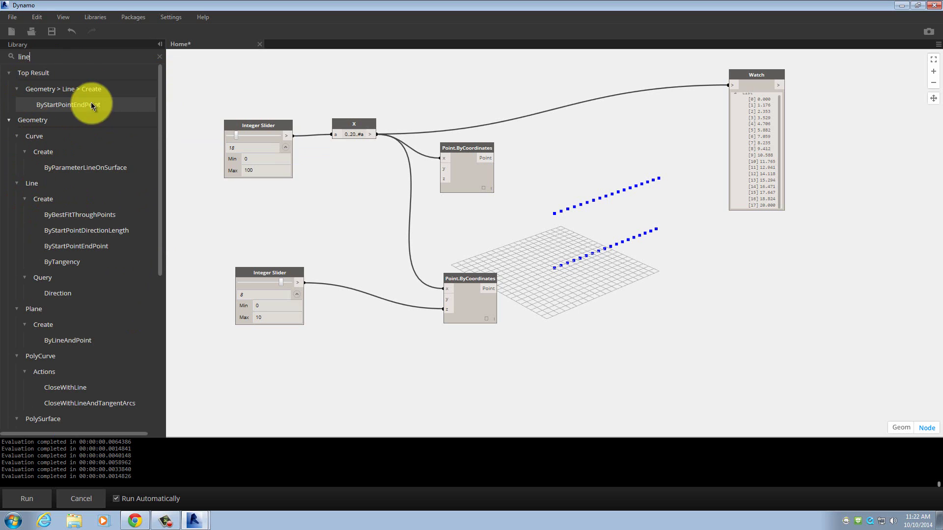
{"action": "mouse_move", "coordinate": [40, 110]}
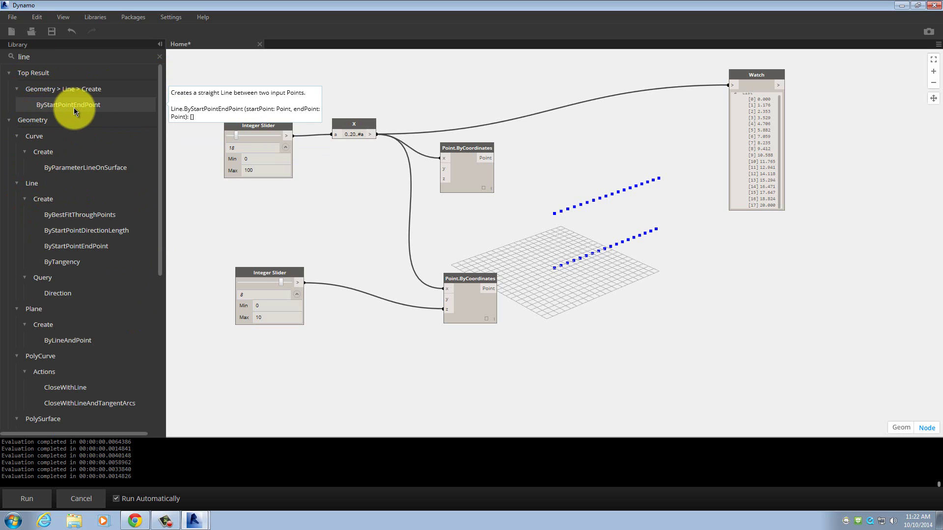
{"action": "left_click", "coordinate": [73, 107]}
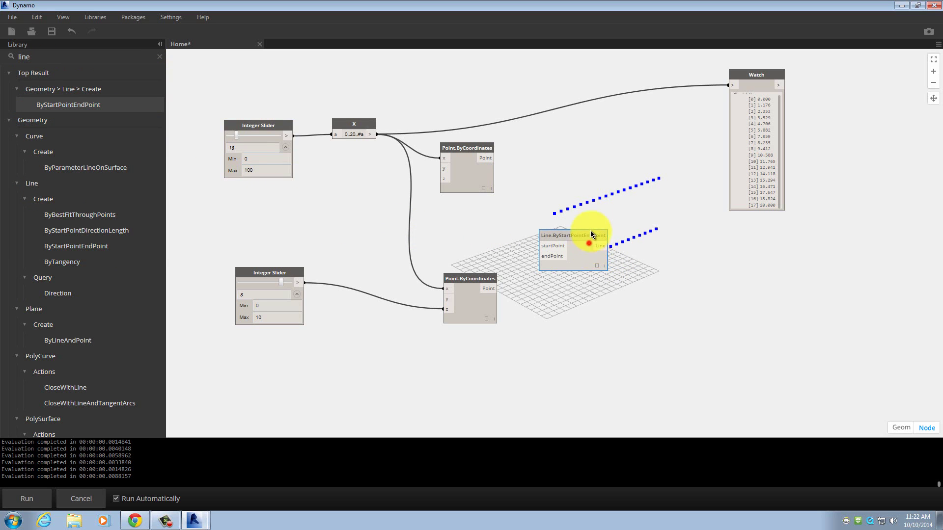
{"action": "left_click_drag", "start_coordinate": [591, 234], "coordinate": [596, 134]}
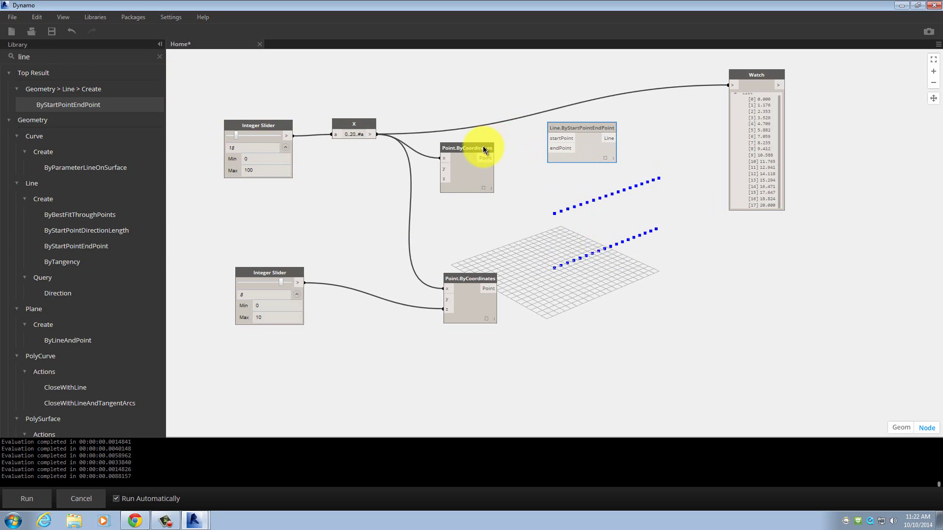
Step: Connect the upper Point.ByCoordinates output to startPoint and the lower one to endPoint of the line node
{"action": "left_click_drag", "start_coordinate": [484, 148], "coordinate": [560, 139]}
{"action": "left_click_drag", "start_coordinate": [472, 278], "coordinate": [596, 139]}
{"action": "left_click", "coordinate": [679, 295]}
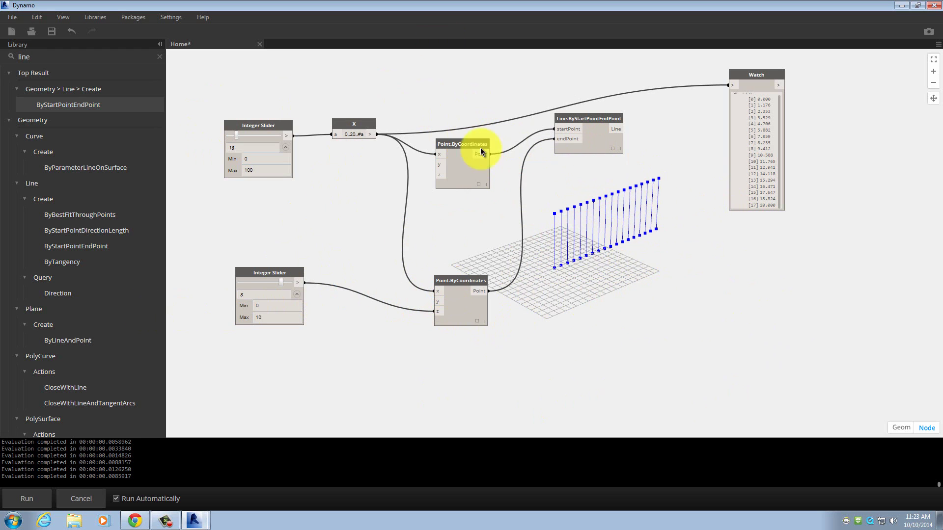
Step: Search the library for "sin" and add a Math.Sin node to the graph
{"action": "left_click", "coordinate": [160, 58]}
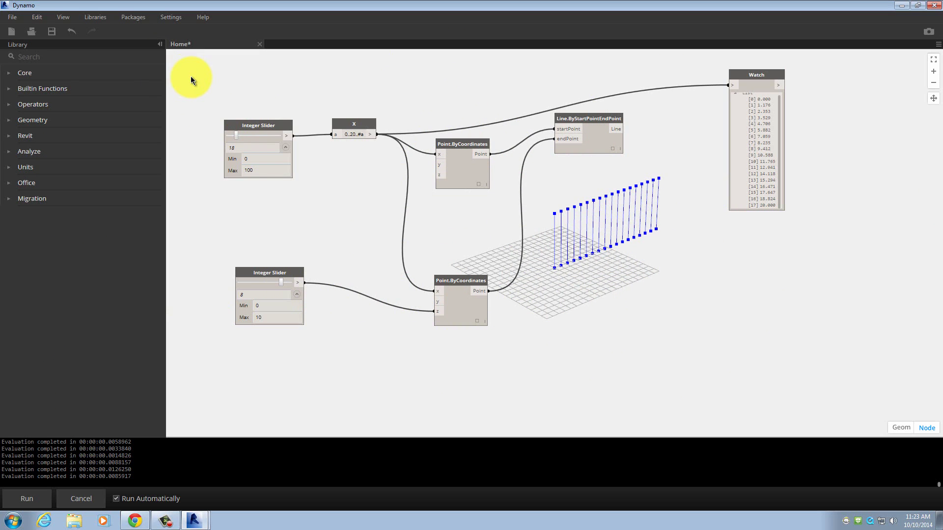
{"action": "type", "text": "sin"}
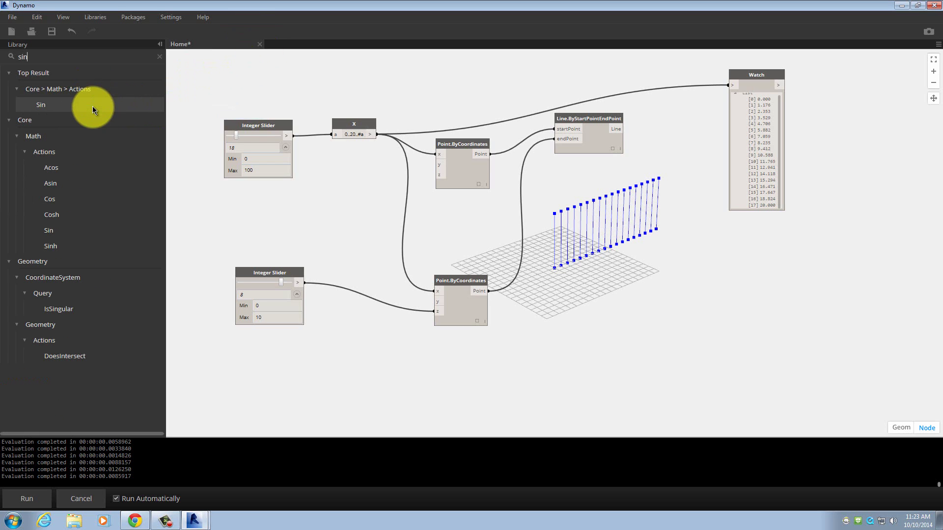
{"action": "mouse_move", "coordinate": [93, 109]}
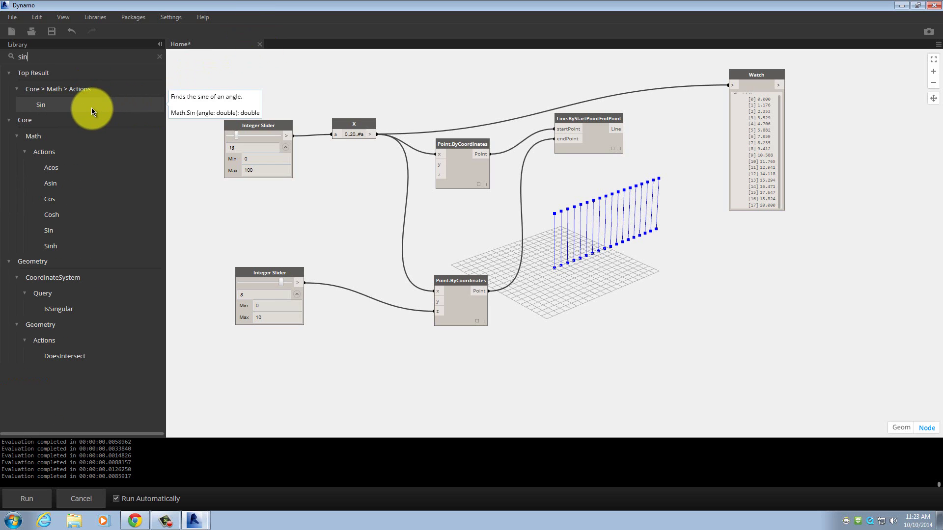
{"action": "type", "text": "e"}
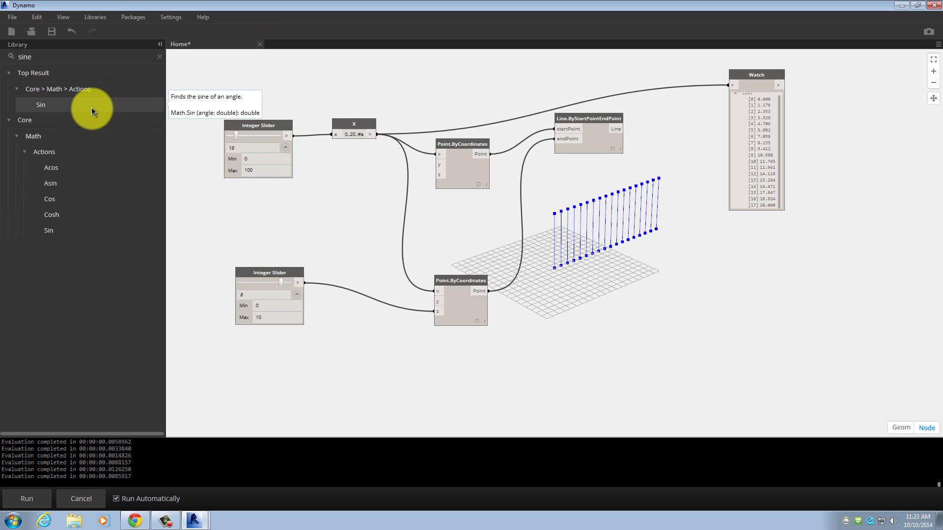
{"action": "key", "text": "BackSpace"}
{"action": "left_click", "coordinate": [91, 107]}
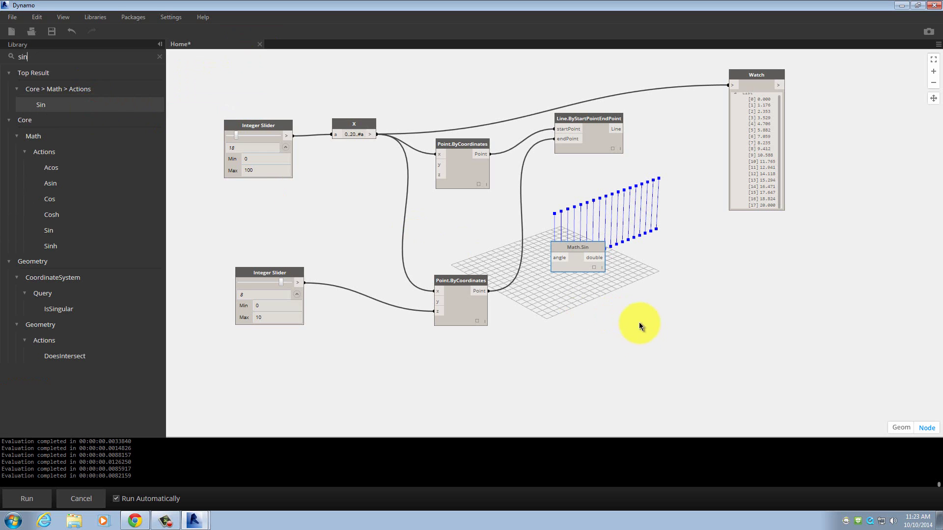
Step: Place the Math.Sin node below the preview grid and look through the X values listed in the Watch node
{"action": "left_click_drag", "start_coordinate": [562, 241], "coordinate": [567, 362]}
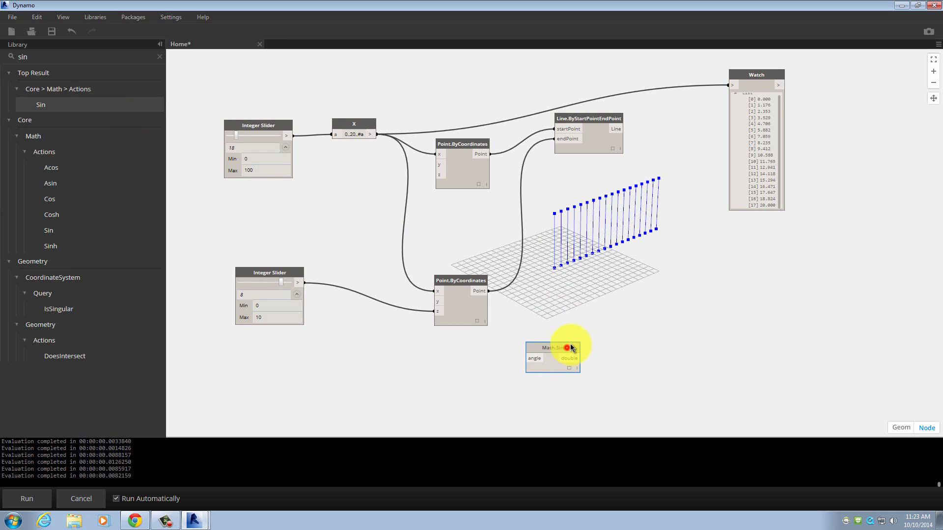
{"action": "left_click_drag", "start_coordinate": [568, 349], "coordinate": [575, 347]}
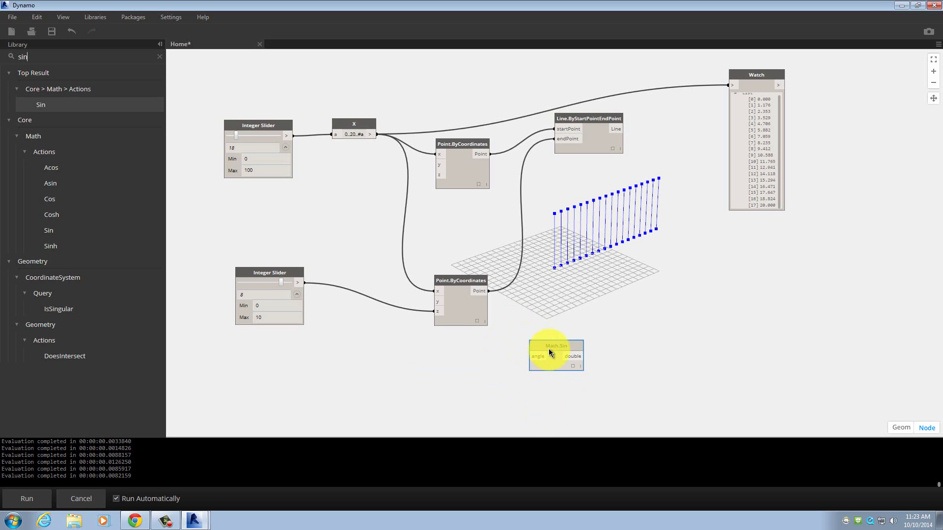
{"action": "left_click_drag", "start_coordinate": [549, 349], "coordinate": [557, 350]}
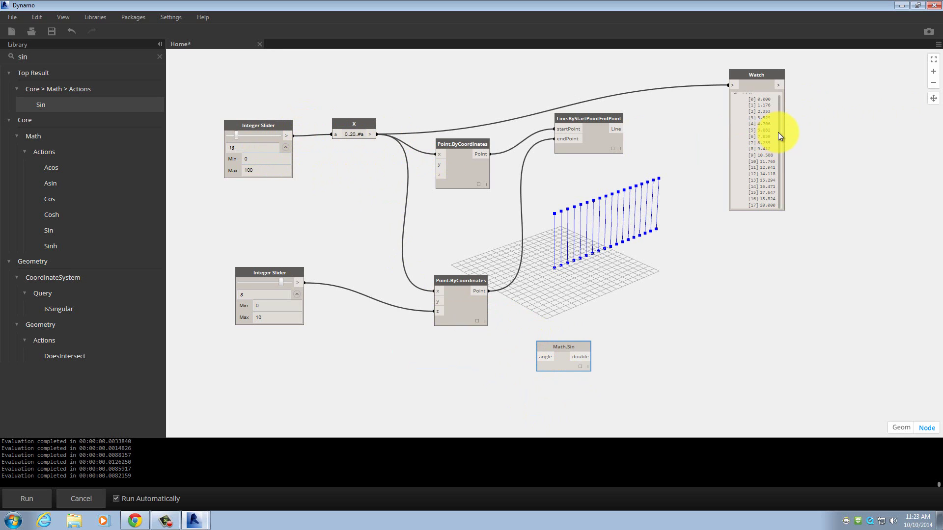
{"action": "left_click_drag", "start_coordinate": [778, 131], "coordinate": [779, 116]}
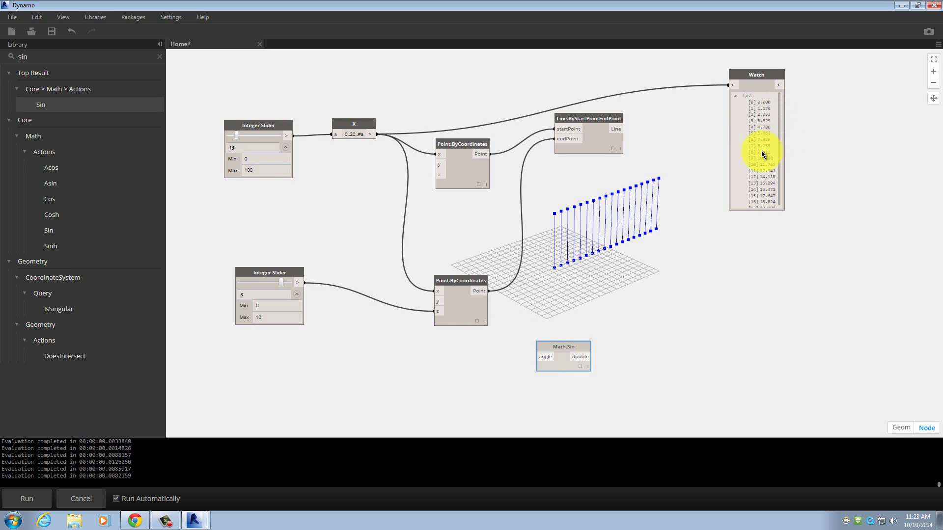
{"action": "left_click_drag", "start_coordinate": [779, 156], "coordinate": [779, 172]}
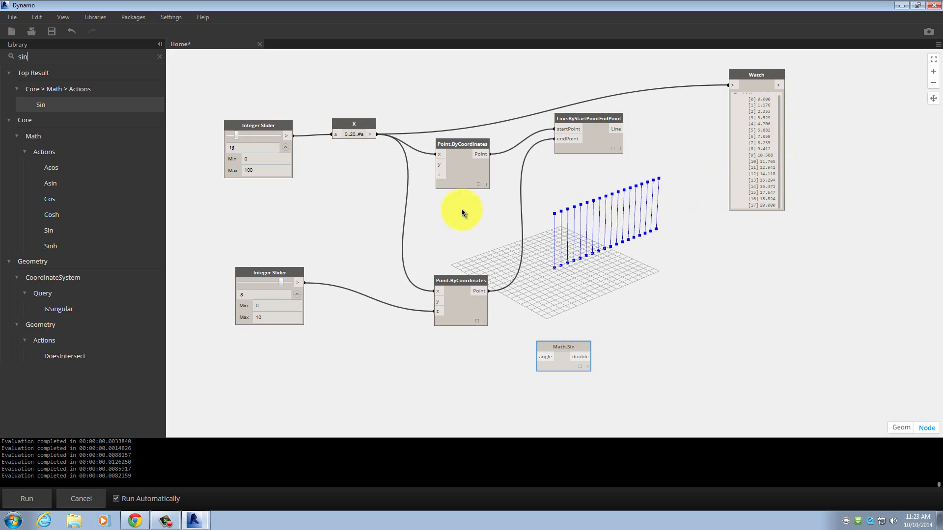
Step: Search the library for "rad", add a Math.RadiansToDegrees node and place it beside Math.Sin under the lower Point.ByCoordinates node
{"action": "left_click", "coordinate": [160, 56]}
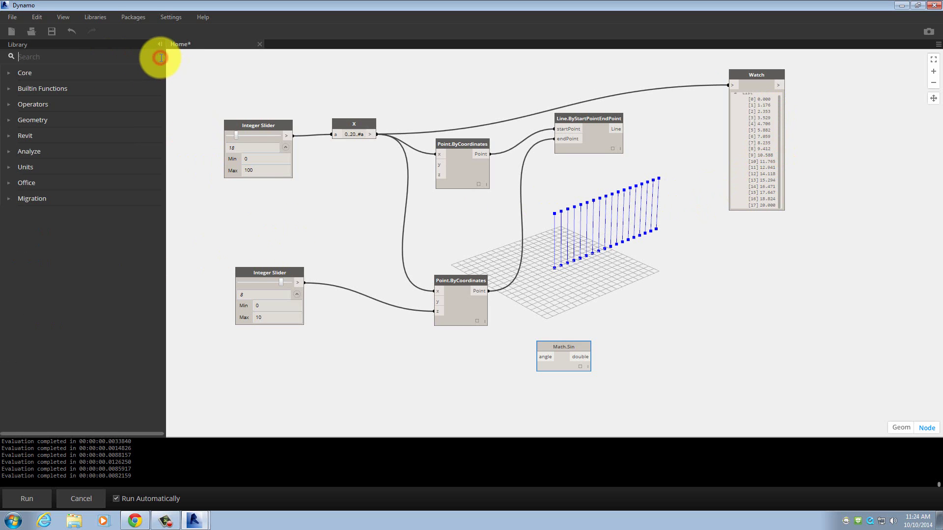
{"action": "type", "text": "rad"}
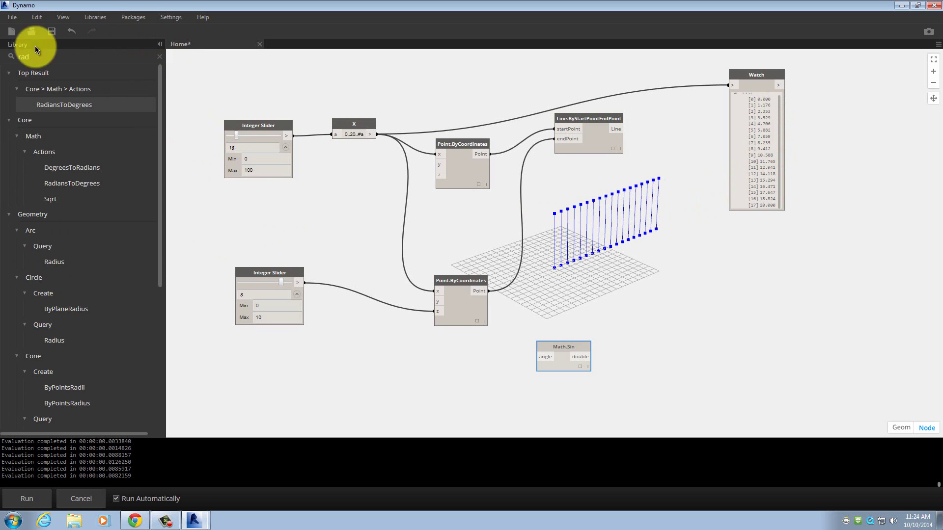
{"action": "left_click", "coordinate": [84, 106]}
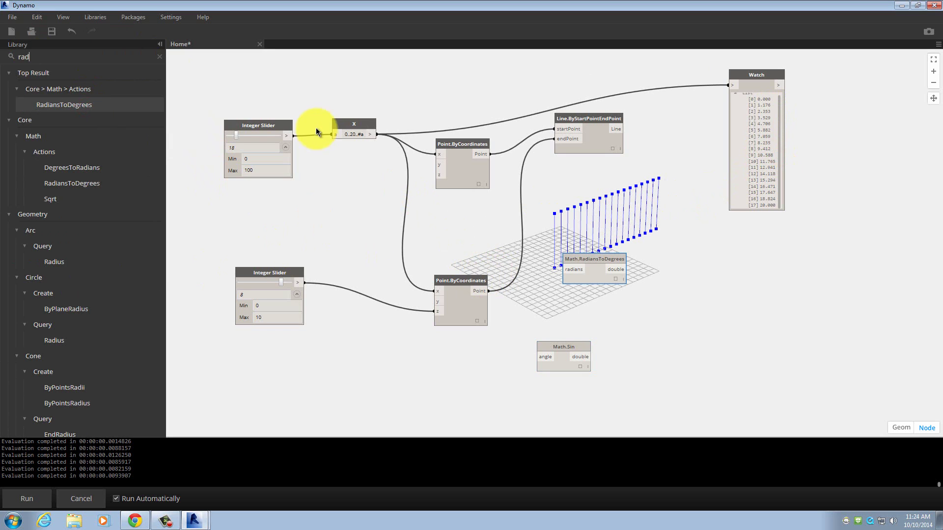
{"action": "left_click_drag", "start_coordinate": [597, 268], "coordinate": [465, 355]}
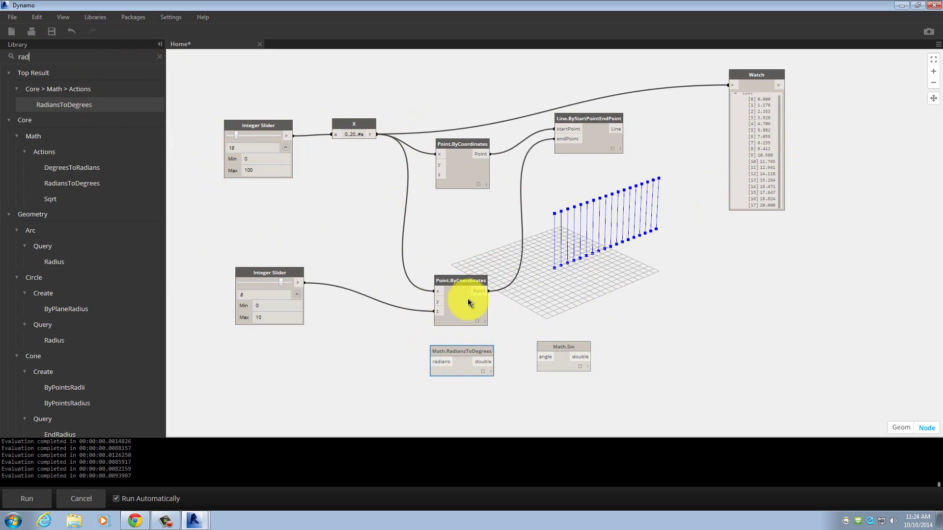
{"action": "left_click_drag", "start_coordinate": [466, 280], "coordinate": [466, 266]}
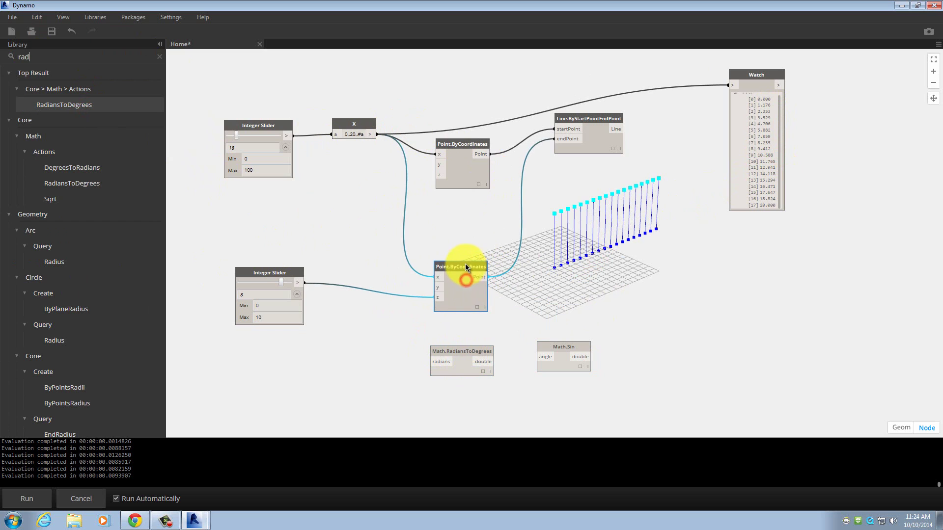
{"action": "mouse_move", "coordinate": [470, 352]}
{"action": "left_mouse_down"}
{"action": "mouse_move", "coordinate": [474, 342]}
{"action": "mouse_move", "coordinate": [474, 349]}
{"action": "left_mouse_up"}
Step: Connect the Math.RadiansToDegrees output to the angle input of Math.Sin and feed the X code block into radians
{"action": "left_click", "coordinate": [485, 358]}
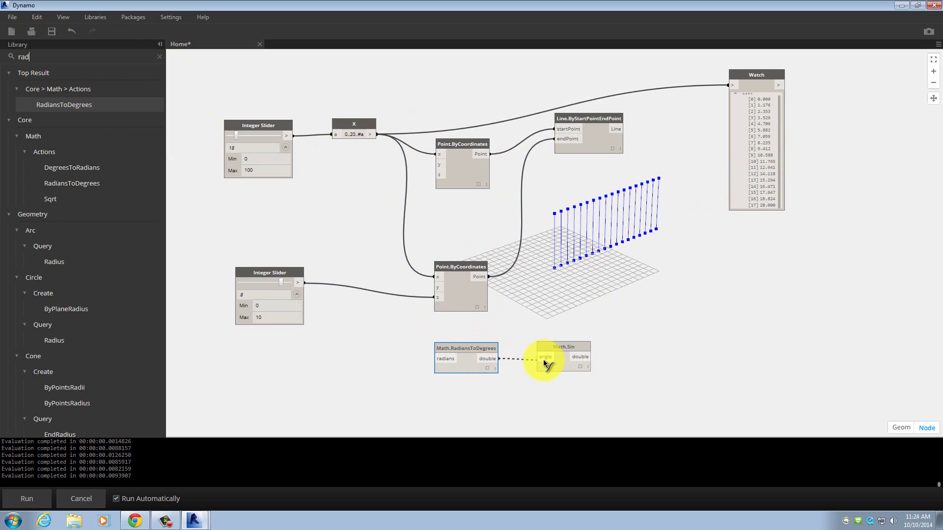
{"action": "left_click", "coordinate": [545, 358]}
{"action": "left_click", "coordinate": [562, 346]}
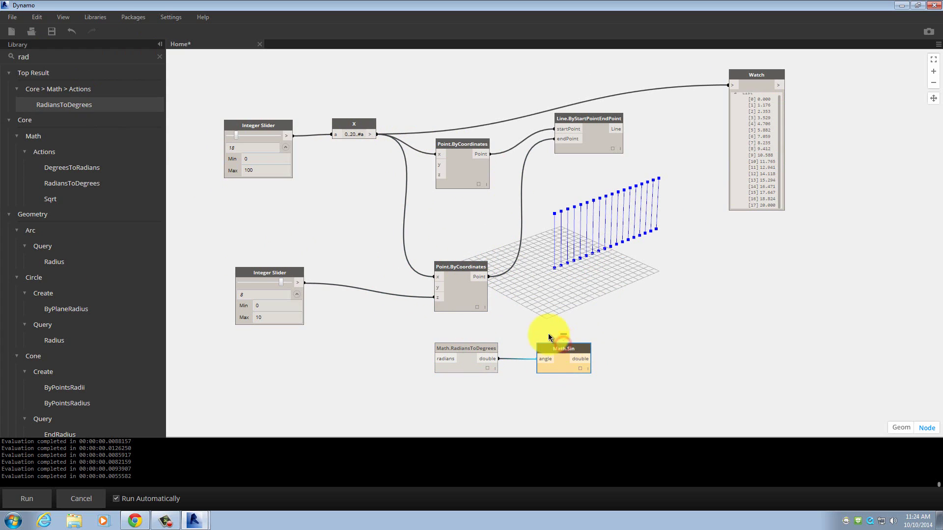
{"action": "left_click", "coordinate": [454, 350]}
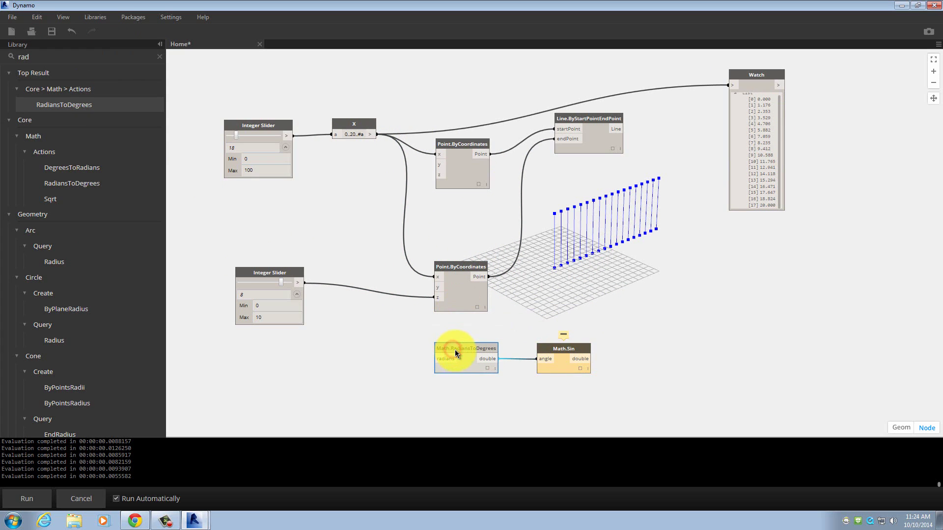
{"action": "left_click", "coordinate": [406, 367]}
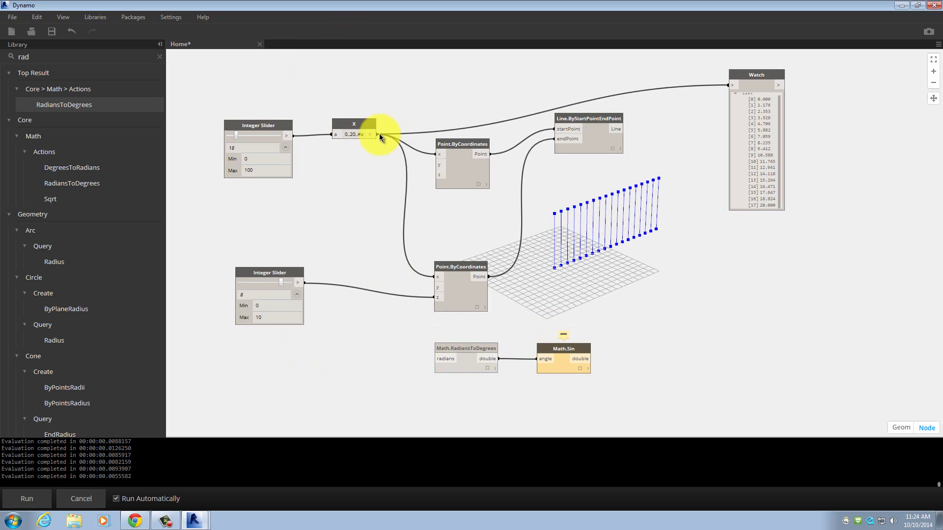
{"action": "left_click_drag", "start_coordinate": [378, 134], "coordinate": [463, 346]}
Step: Preview the list of sine values output by the Math.Sin node, then hide it again
{"action": "left_click", "coordinate": [553, 348]}
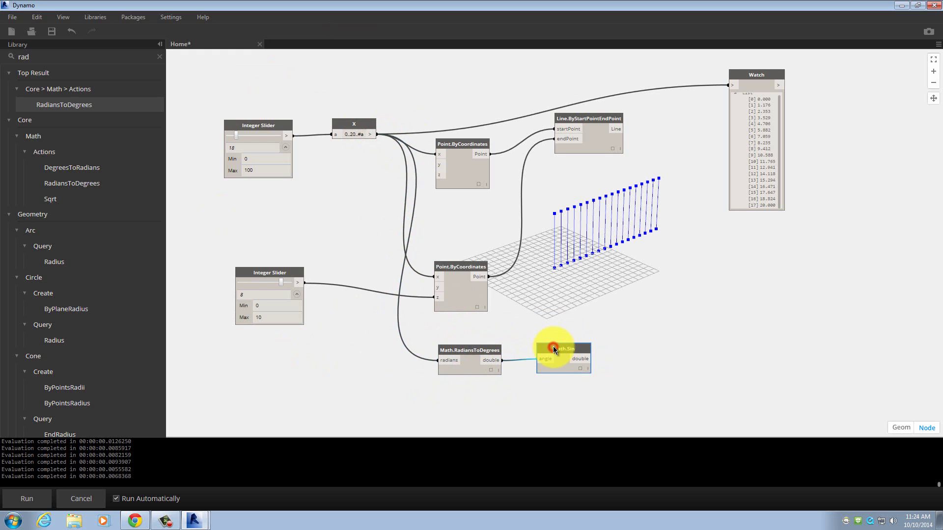
{"action": "left_click", "coordinate": [579, 373]}
{"action": "left_click_drag", "start_coordinate": [569, 361], "coordinate": [569, 277]}
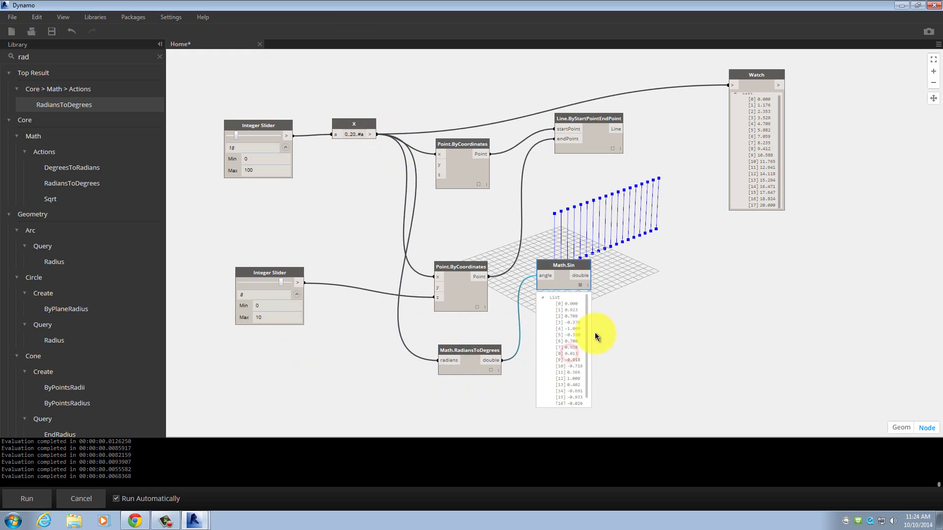
{"action": "left_click", "coordinate": [588, 328]}
{"action": "left_click_drag", "start_coordinate": [587, 339], "coordinate": [586, 316]}
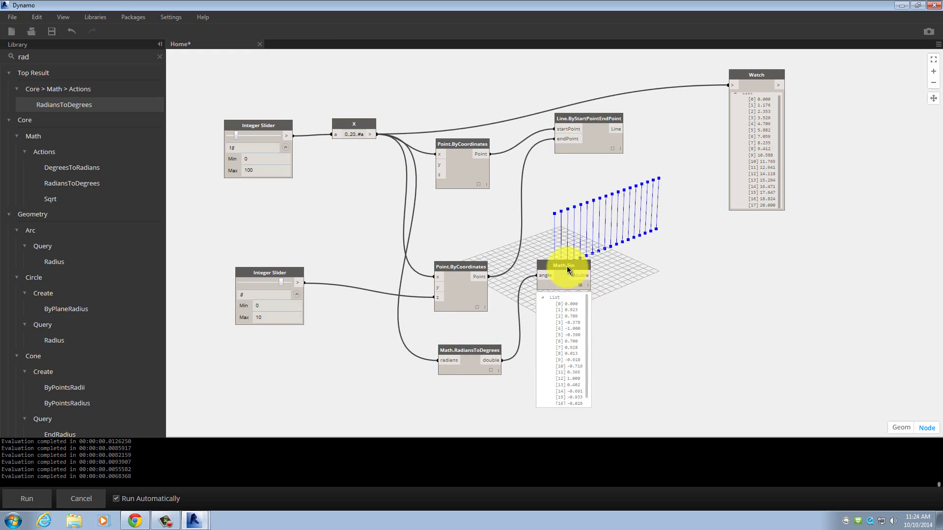
{"action": "left_click_drag", "start_coordinate": [568, 269], "coordinate": [563, 357]}
{"action": "left_click", "coordinate": [589, 343]}
Step: Rearrange the RadiansToDegrees and Sin nodes below the lower slider and shift both Point.ByCoordinates nodes clear of the wires
{"action": "left_click_drag", "start_coordinate": [465, 351], "coordinate": [339, 358]}
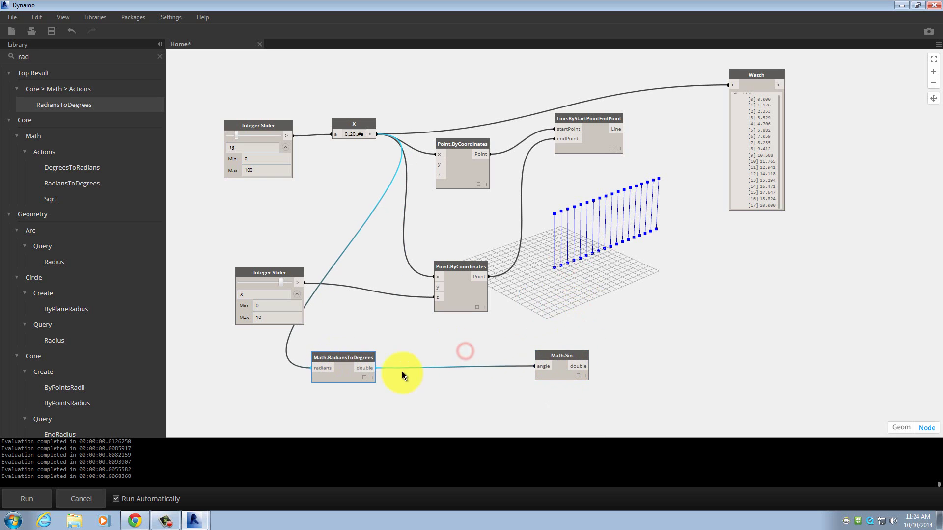
{"action": "left_click_drag", "start_coordinate": [561, 352], "coordinate": [416, 360]}
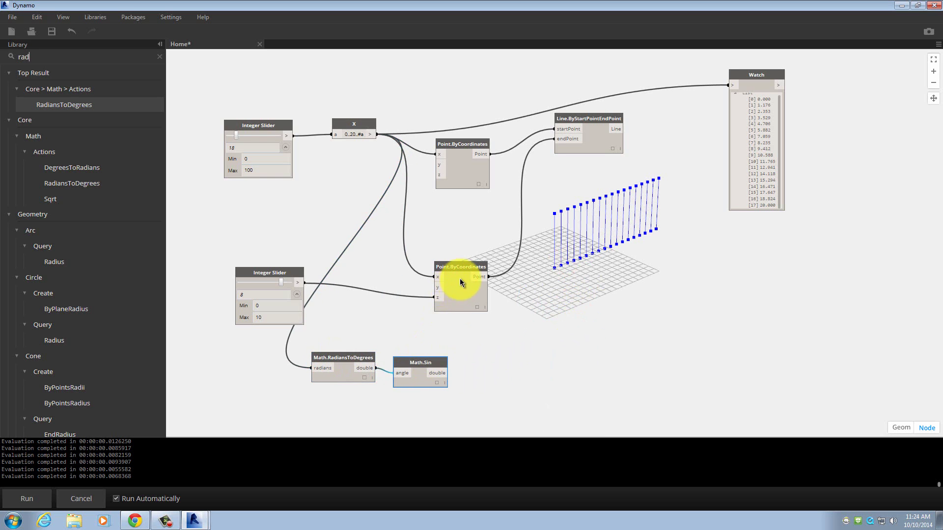
{"action": "left_click_drag", "start_coordinate": [460, 279], "coordinate": [484, 243]}
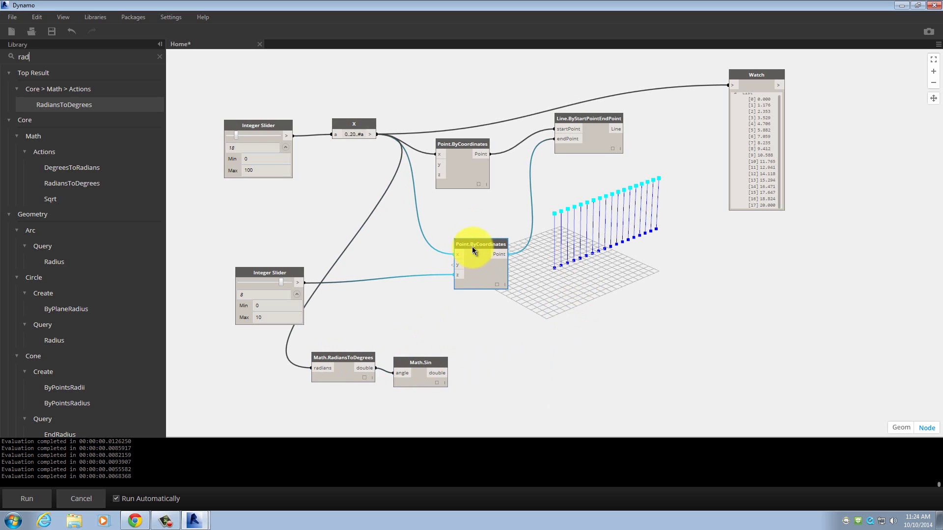
{"action": "left_click_drag", "start_coordinate": [458, 140], "coordinate": [483, 134]}
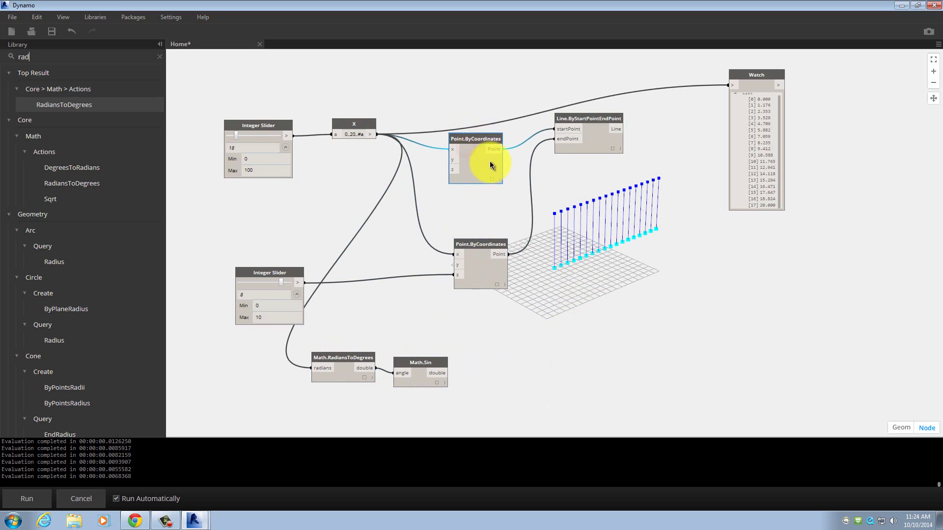
Step: Connect the Math.Sin output to the y input of the upper Point.ByCoordinates node and inspect the resulting geometry
{"action": "left_click", "coordinate": [441, 373]}
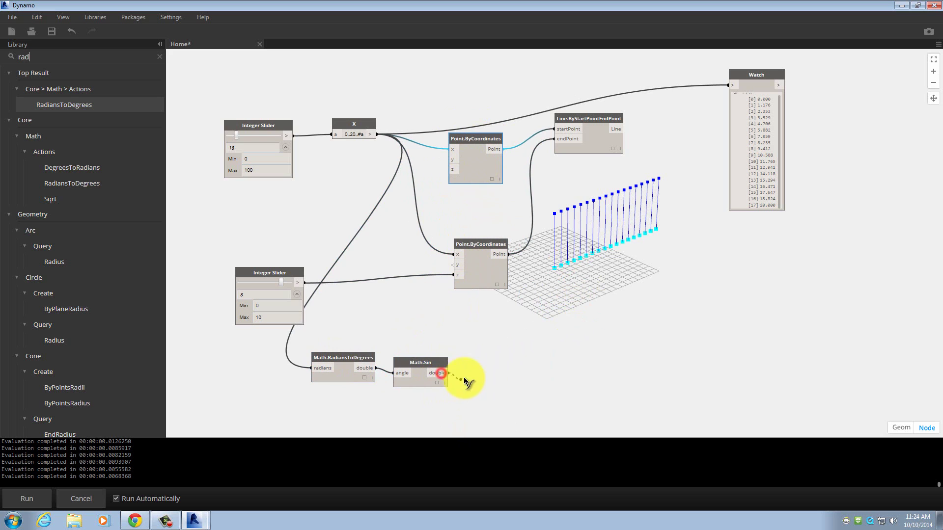
{"action": "left_click", "coordinate": [451, 157]}
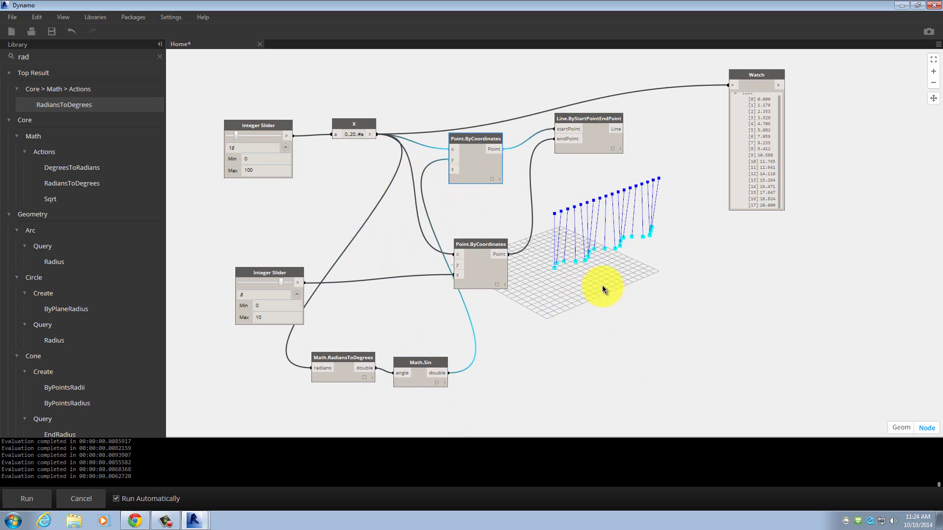
{"action": "left_click", "coordinate": [901, 428]}
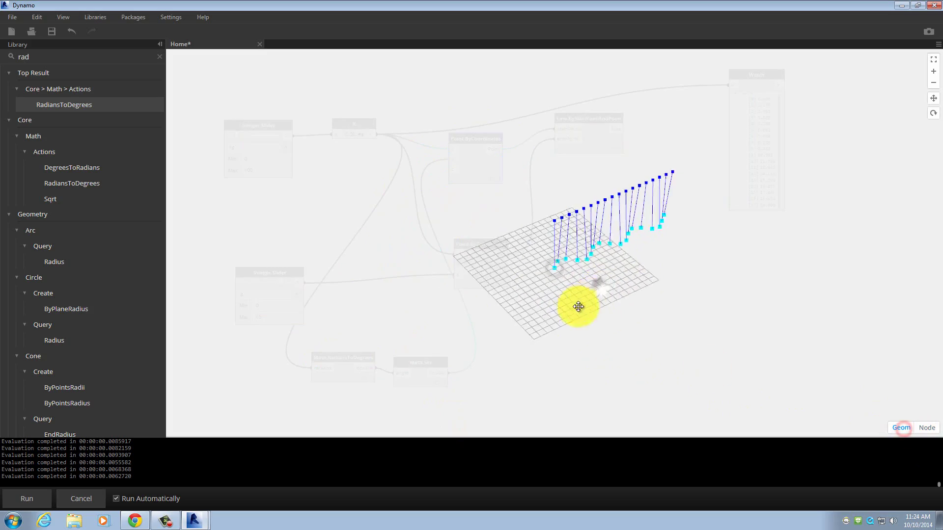
{"action": "right_click_drag", "start_coordinate": [579, 305], "coordinate": [665, 285]}
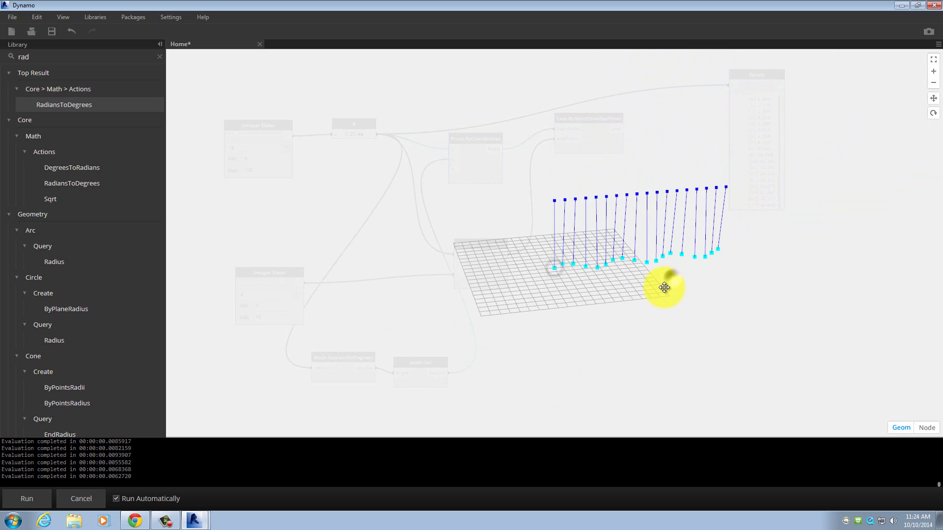
{"action": "left_click", "coordinate": [927, 429]}
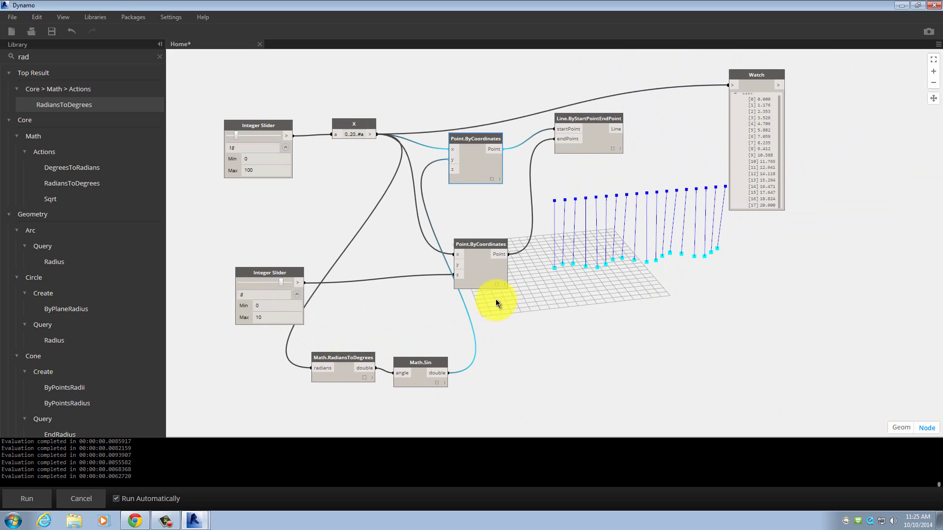
Step: Line up Math.Sin with RadiansToDegrees, move the upper Integer Slider away from the X block and set it to 58
{"action": "left_click_drag", "start_coordinate": [416, 364], "coordinate": [453, 160]}
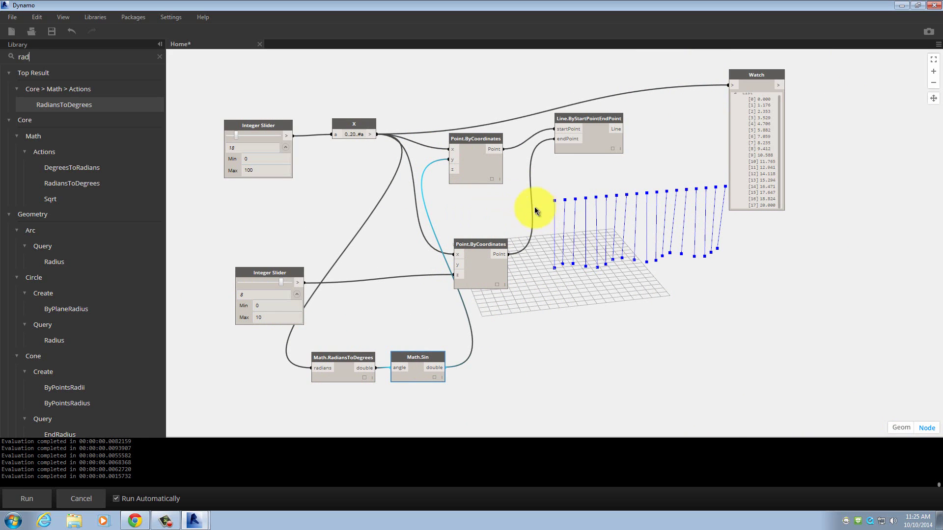
{"action": "left_click_drag", "start_coordinate": [276, 130], "coordinate": [256, 120]}
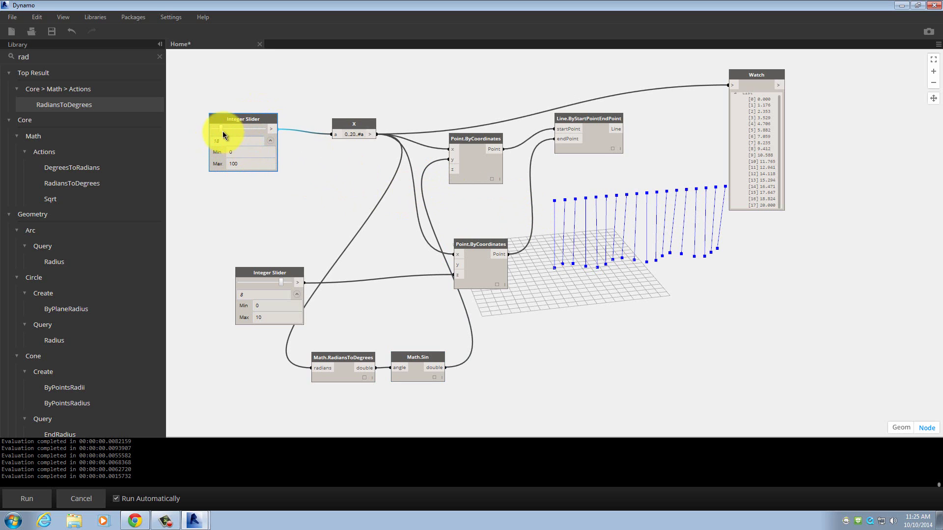
{"action": "left_click_drag", "start_coordinate": [228, 132], "coordinate": [254, 136]}
{"action": "left_click_drag", "start_coordinate": [244, 133], "coordinate": [242, 133]}
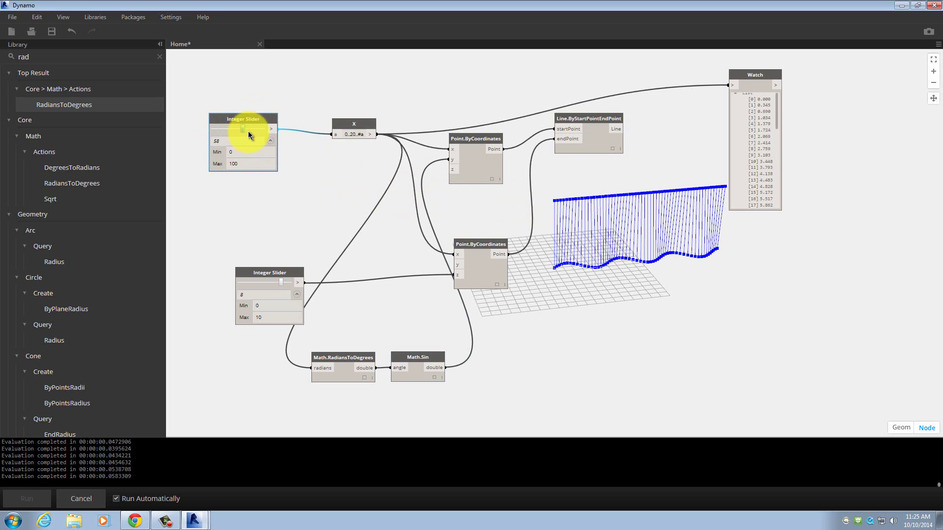
{"action": "right_click", "coordinate": [682, 296]}
{"action": "left_click", "coordinate": [561, 298]}
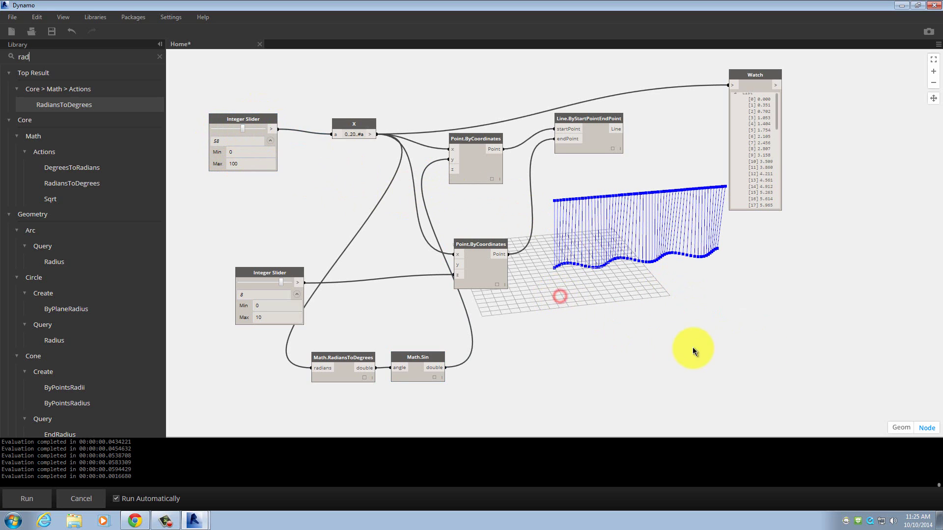
Step: Connect the Math.Sin output to the y input of the lower Point.ByCoordinates node and inspect the wavy geometry
{"action": "left_click_drag", "start_coordinate": [489, 248], "coordinate": [509, 249]}
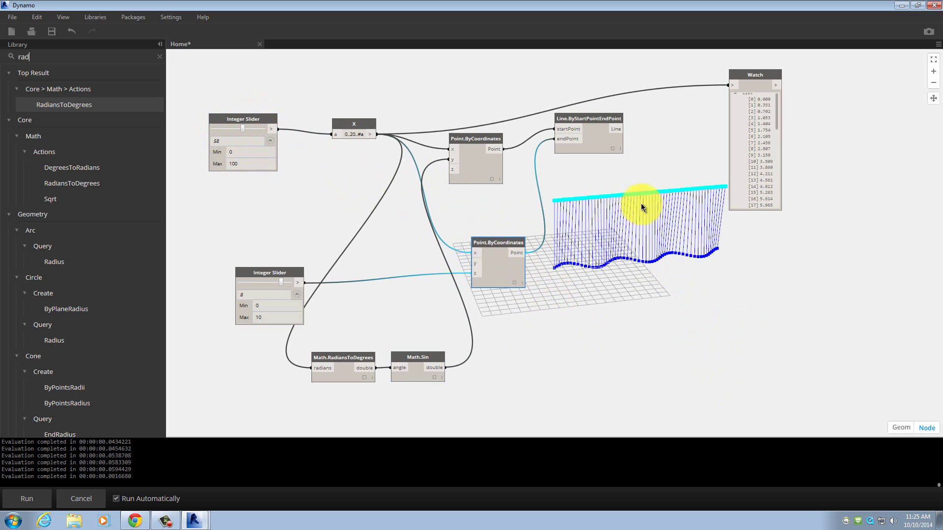
{"action": "left_click", "coordinate": [604, 372]}
{"action": "left_click", "coordinate": [441, 369]}
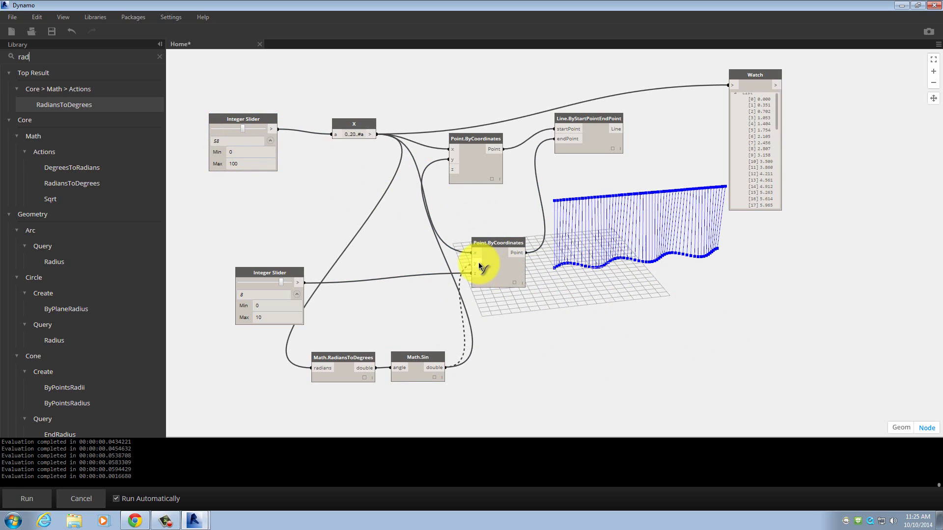
{"action": "left_click", "coordinate": [475, 263]}
{"action": "left_click", "coordinate": [900, 427]}
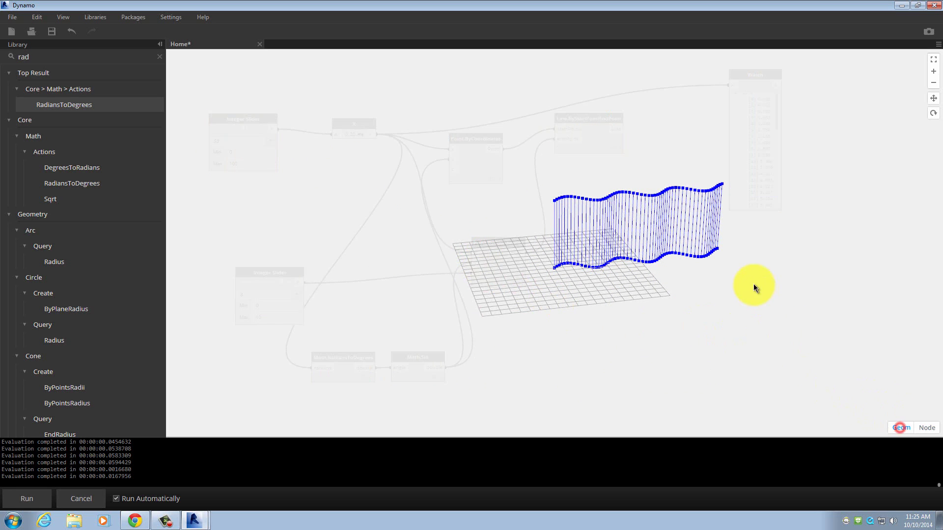
{"action": "right_click_drag", "start_coordinate": [753, 284], "coordinate": [722, 291]}
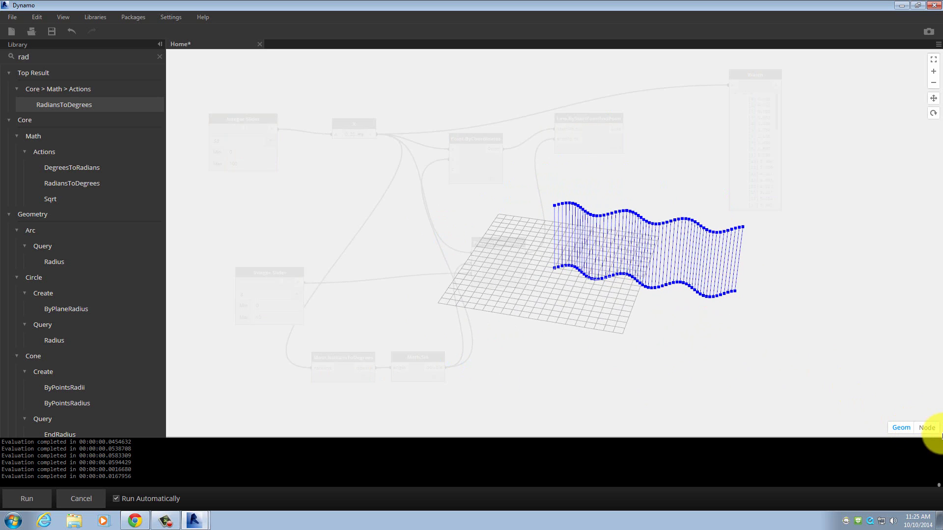
{"action": "left_click", "coordinate": [926, 428]}
{"action": "right_click", "coordinate": [539, 343]}
{"action": "left_click", "coordinate": [539, 343]}
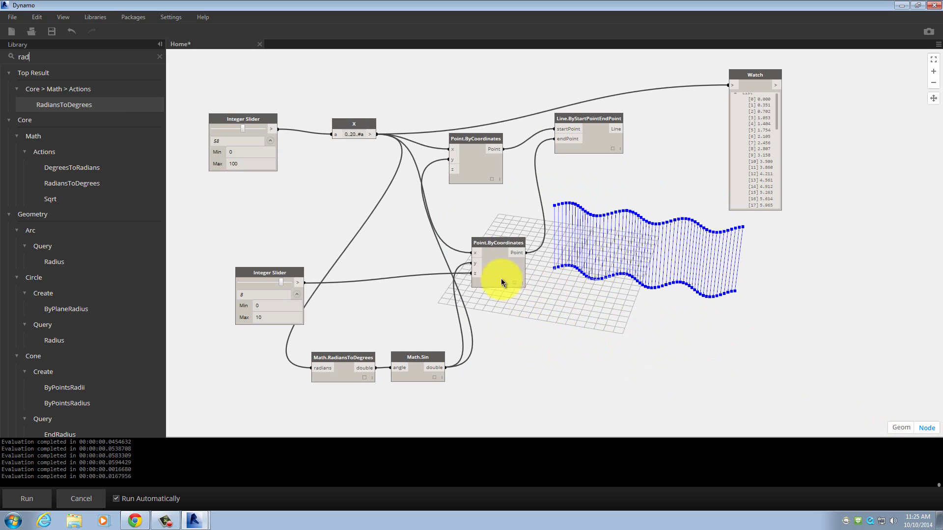
Step: Shift the lower Point.ByCoordinates node and the Math.Sin node slightly upward to tidy the graph
{"action": "left_click_drag", "start_coordinate": [505, 243], "coordinate": [503, 230]}
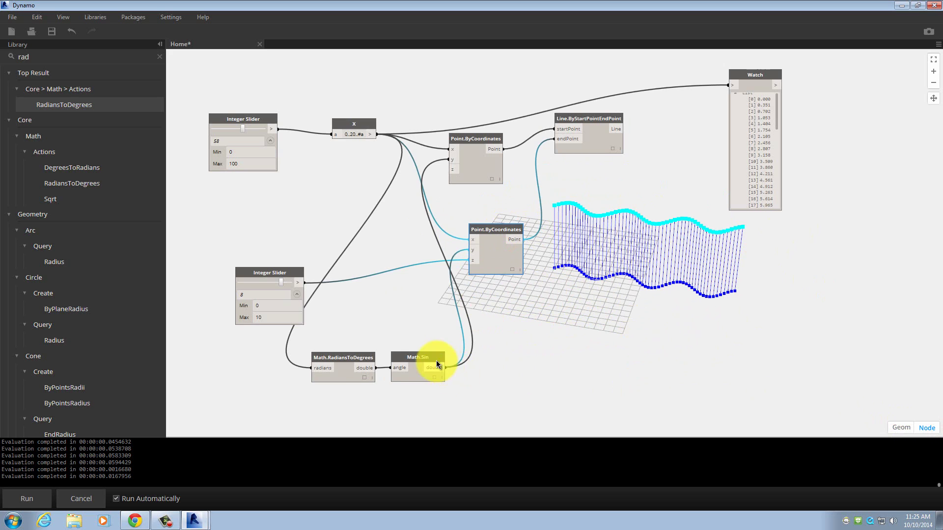
{"action": "left_click_drag", "start_coordinate": [432, 362], "coordinate": [428, 354]}
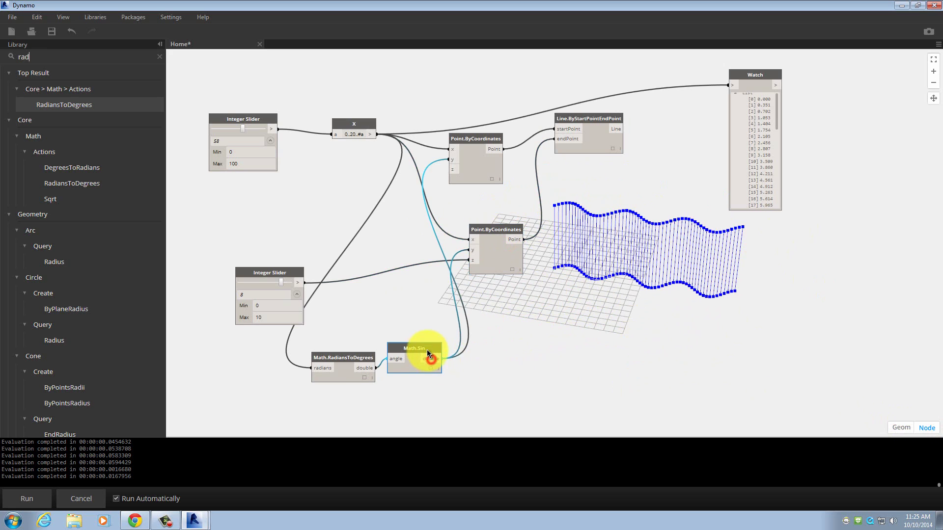
{"action": "left_click", "coordinate": [159, 57]}
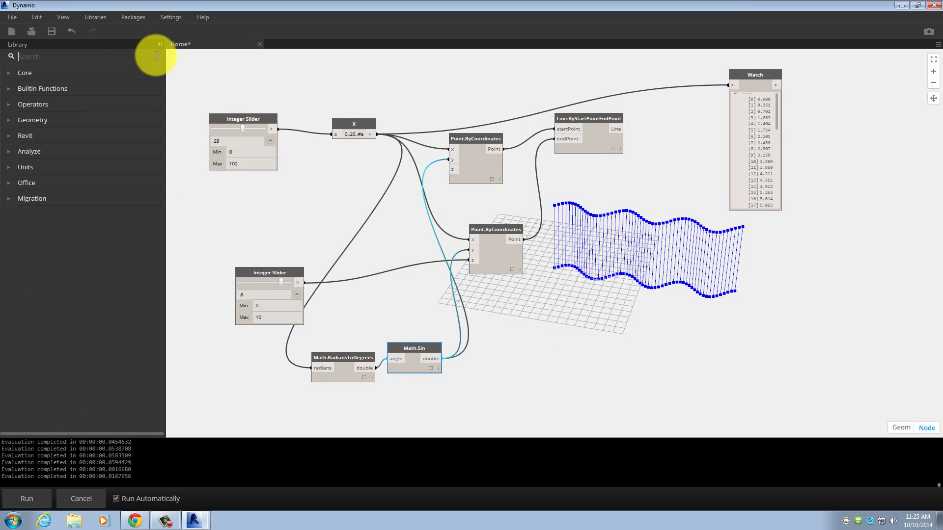
{"action": "type", "text": "in"}
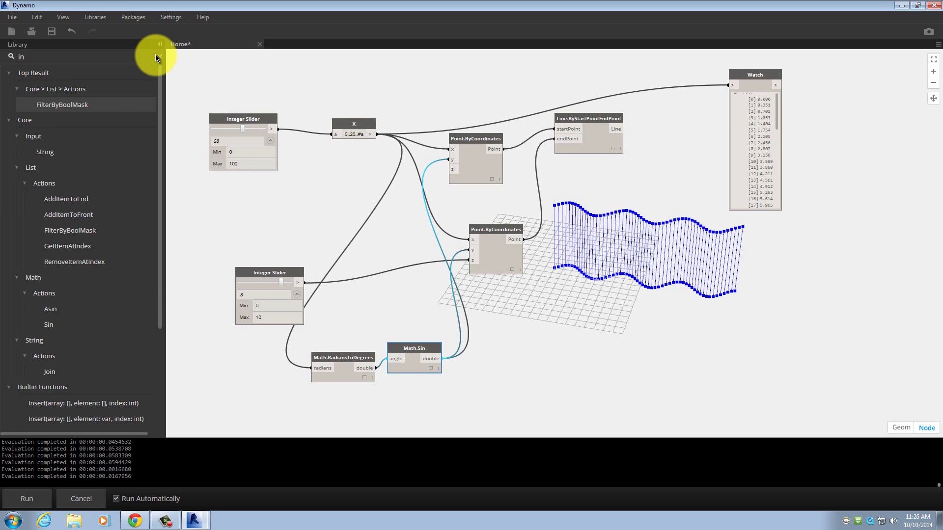
{"action": "left_click", "coordinate": [157, 57]}
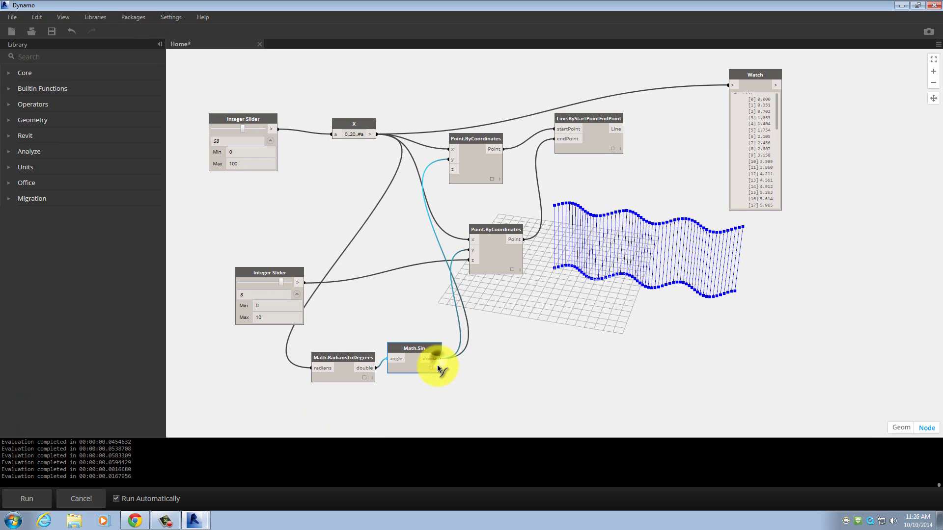
Step: Try the Longest lacing on the Math.Sin node and restore it to Shortest
{"action": "right_click", "coordinate": [440, 370]}
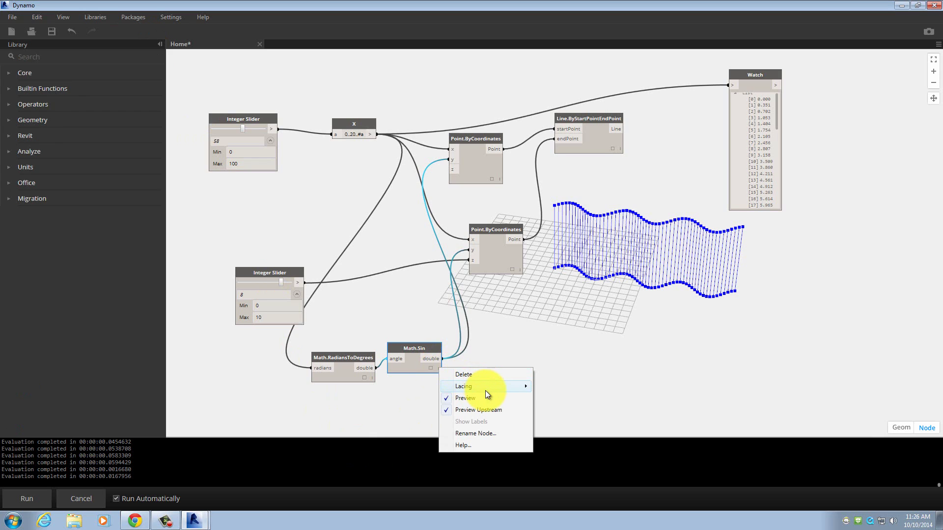
{"action": "mouse_move", "coordinate": [487, 390]}
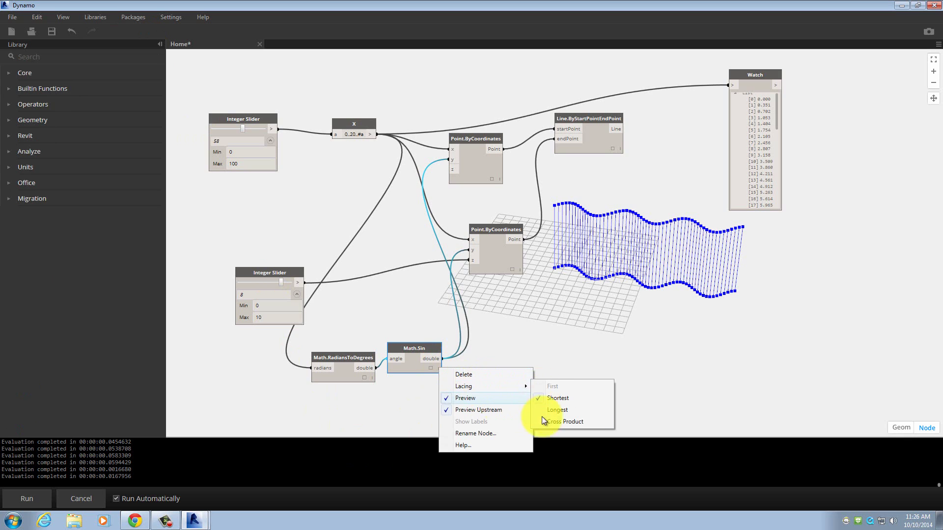
{"action": "left_click", "coordinate": [555, 414]}
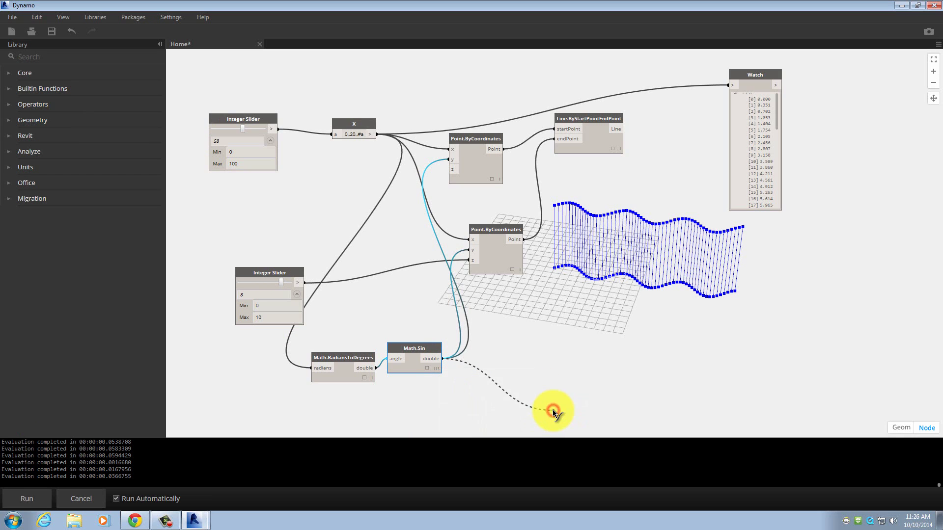
{"action": "right_click", "coordinate": [438, 368]}
{"action": "mouse_move", "coordinate": [473, 387]}
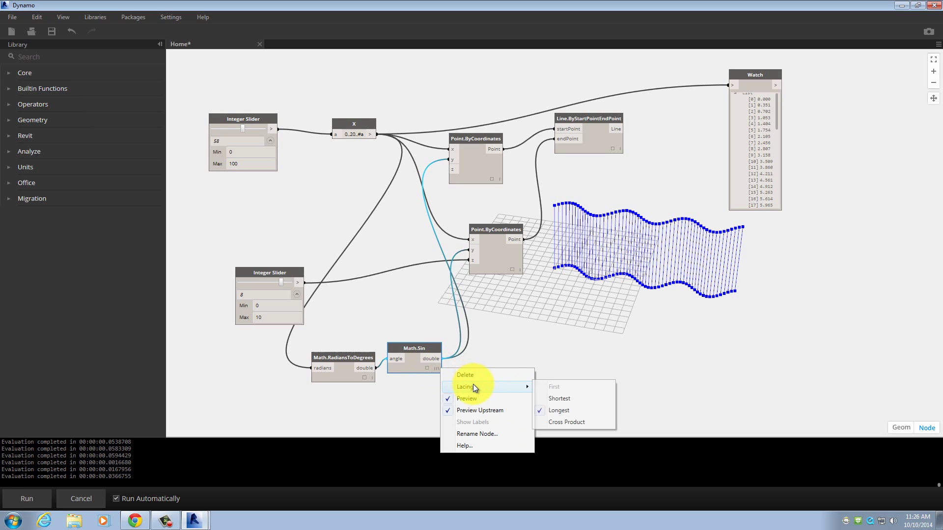
{"action": "left_click", "coordinate": [557, 397]}
{"action": "left_click", "coordinate": [485, 380]}
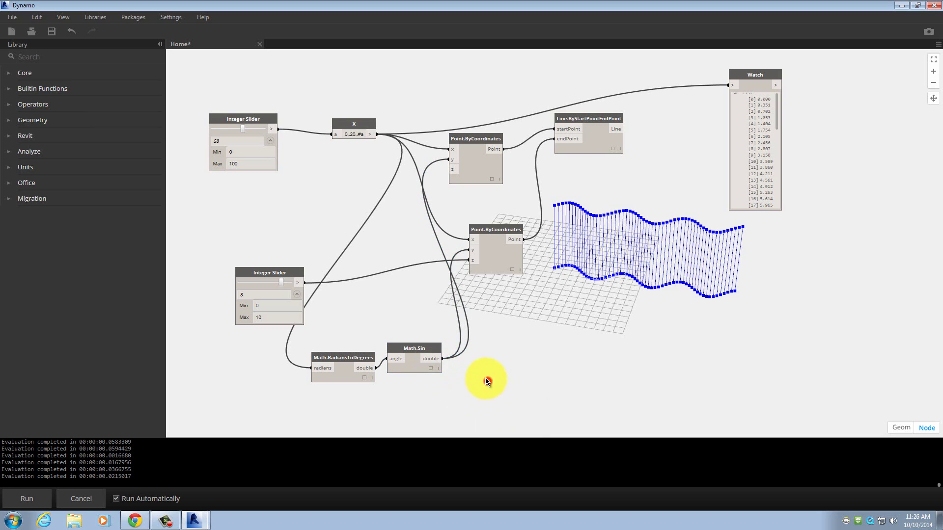
Step: Check the Math.Sin output values with a temporary Watch node and delete that node
{"action": "left_click", "coordinate": [124, 60]}
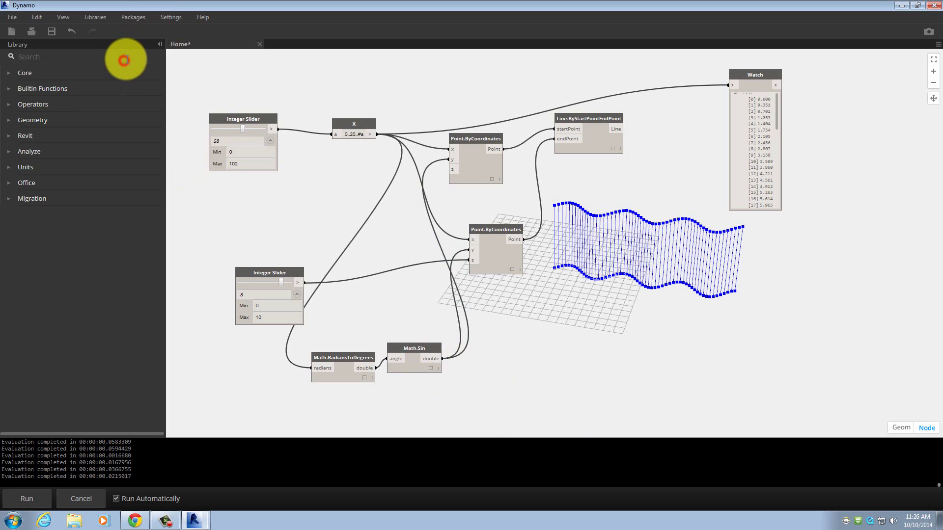
{"action": "type", "text": "watch"}
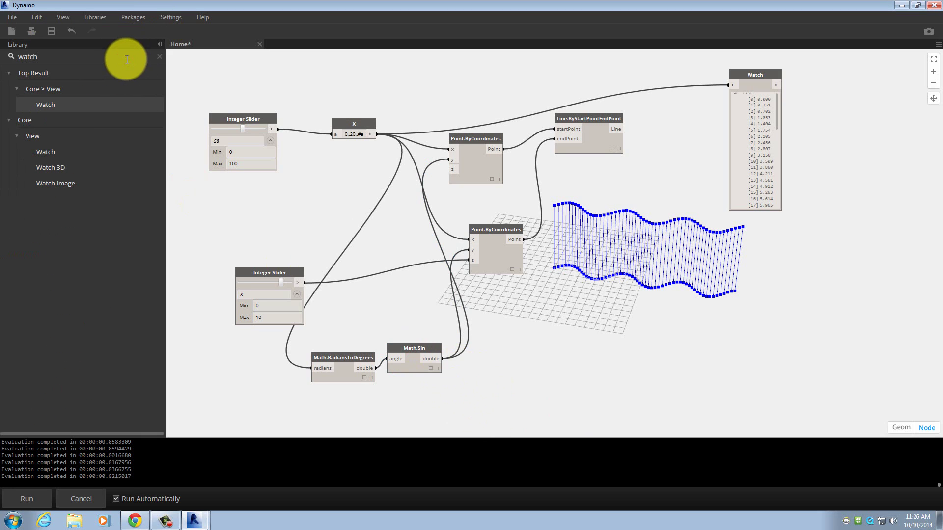
{"action": "key", "text": "Return"}
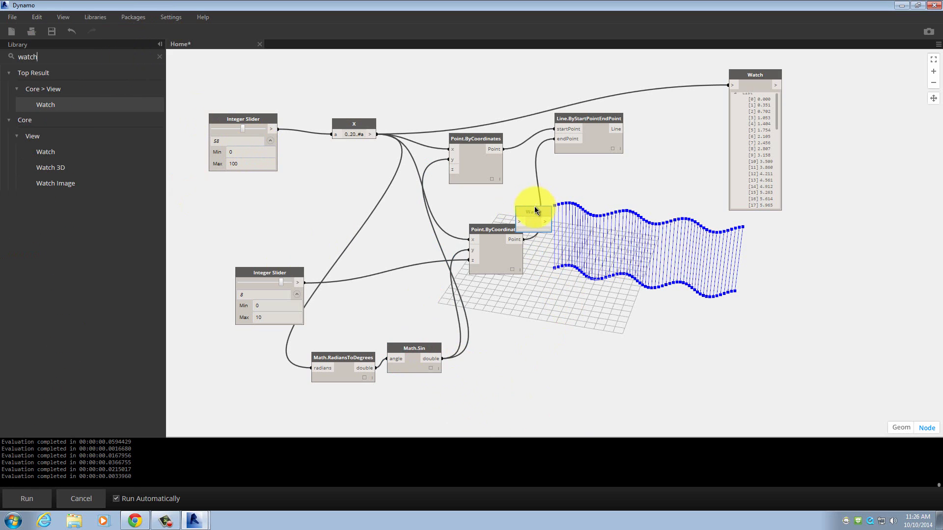
{"action": "left_click_drag", "start_coordinate": [535, 210], "coordinate": [510, 375]}
{"action": "left_click_drag", "start_coordinate": [430, 360], "coordinate": [511, 288]}
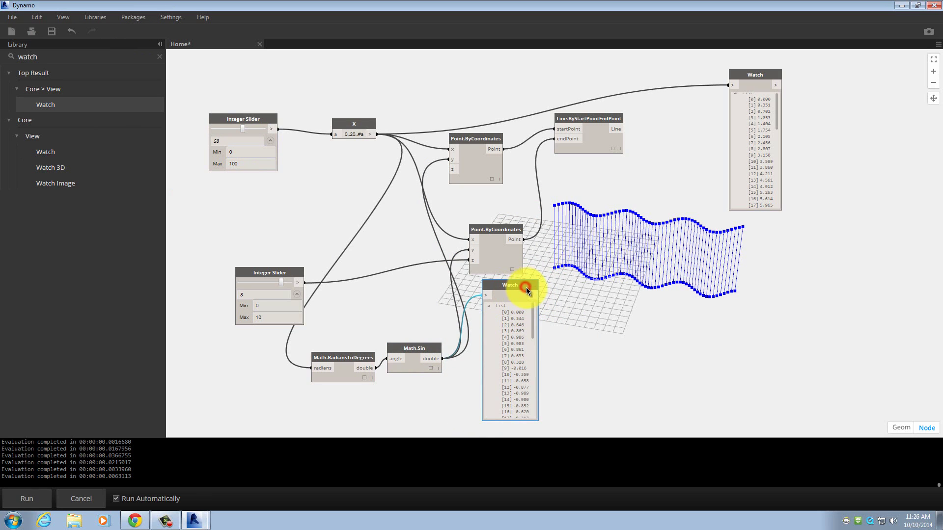
{"action": "left_click", "coordinate": [527, 291]}
{"action": "key", "text": "Delete"}
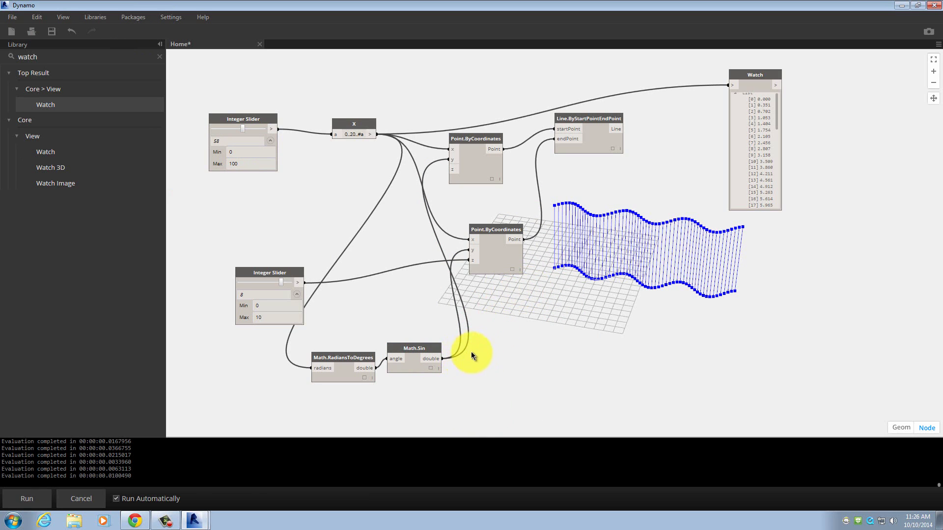
Step: Review the lacing options available for the Math.Sin node without changing them
{"action": "left_click", "coordinate": [440, 372]}
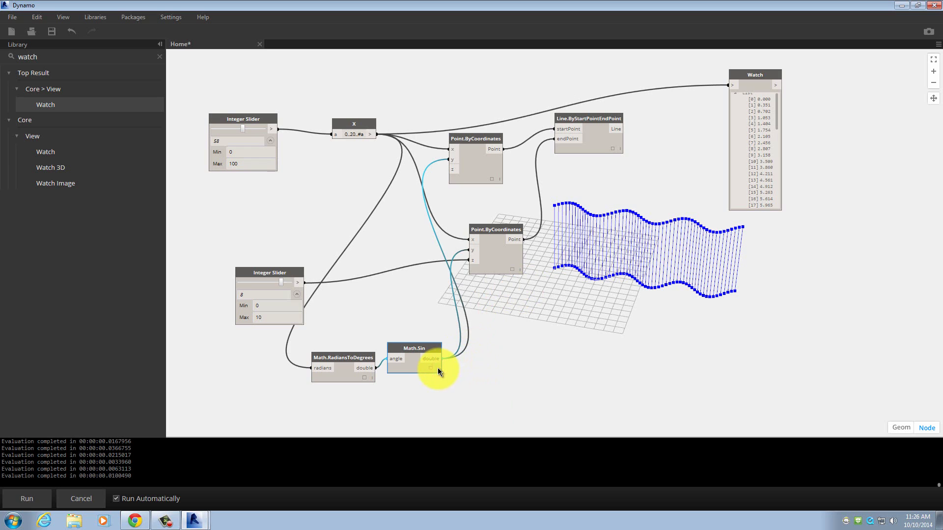
{"action": "right_click", "coordinate": [440, 372]}
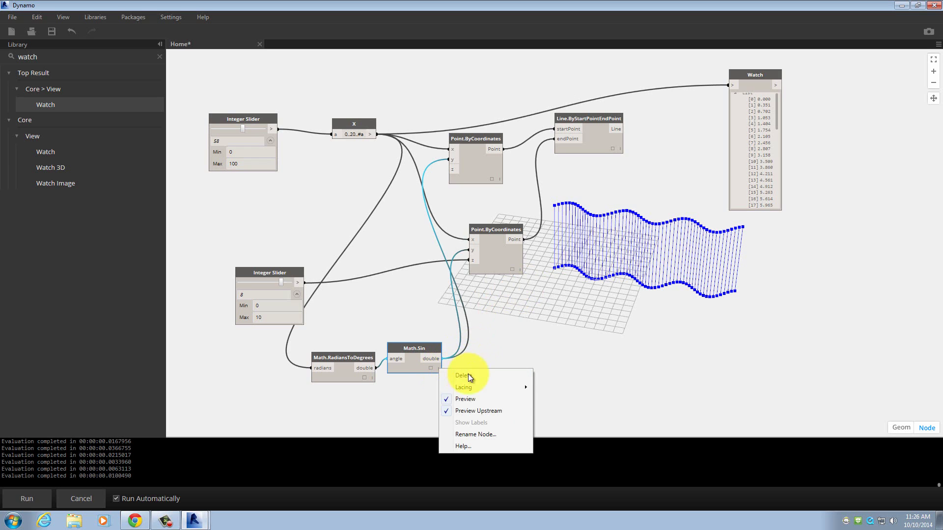
{"action": "mouse_move", "coordinate": [503, 390]}
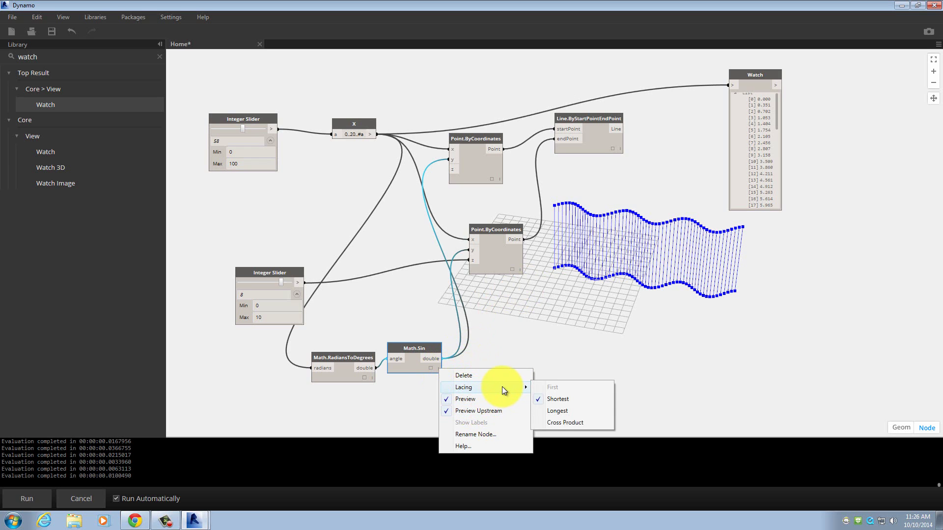
{"action": "left_click", "coordinate": [432, 349]}
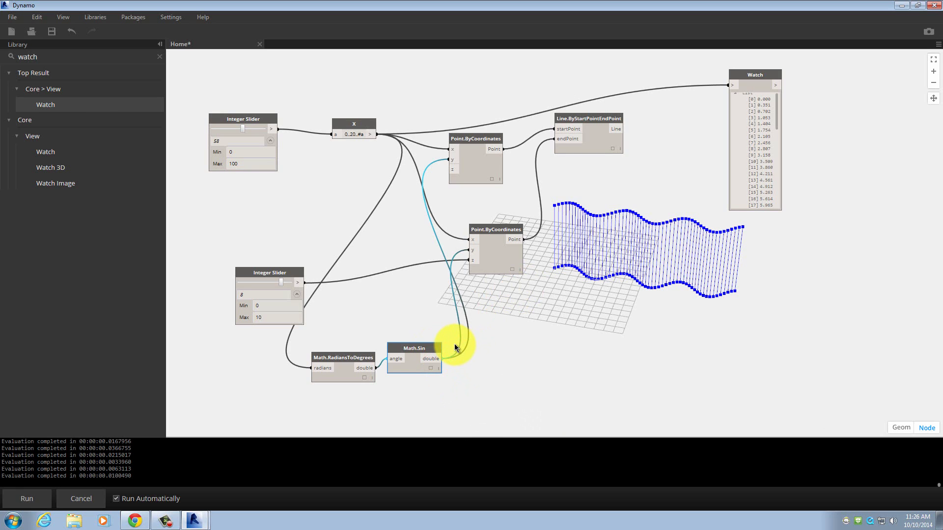
{"action": "right_click", "coordinate": [522, 364]}
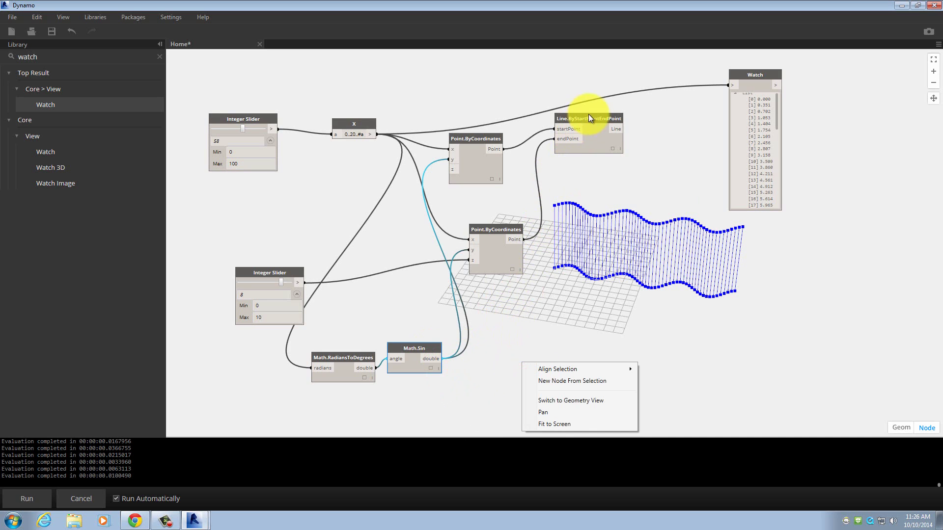
Step: Nudge the Line.ByStartPointEndPoint node aside and inspect the wavy line geometry from another angle in the geometry view
{"action": "left_click_drag", "start_coordinate": [589, 118], "coordinate": [607, 116]}
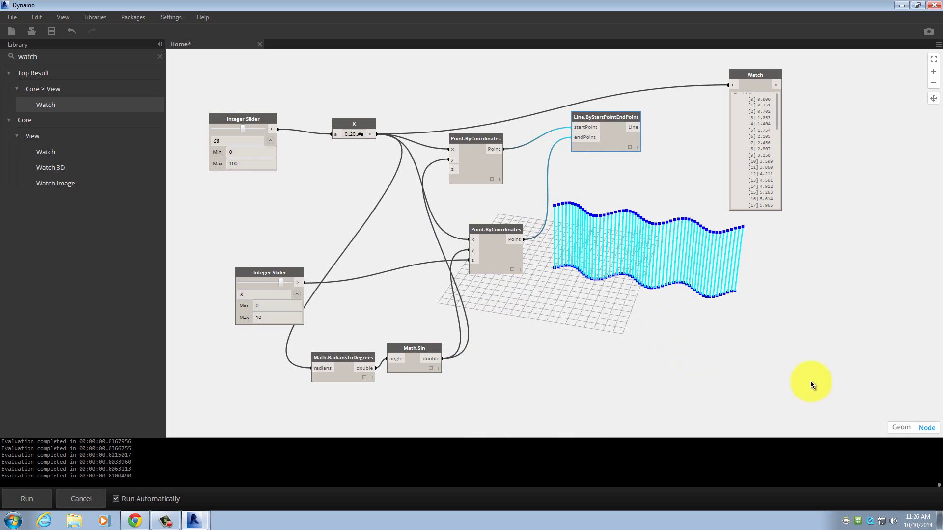
{"action": "left_click", "coordinate": [898, 430]}
{"action": "mouse_move", "coordinate": [652, 296]}
{"action": "right_mouse_down"}
{"action": "mouse_move", "coordinate": [545, 272]}
{"action": "mouse_move", "coordinate": [638, 273]}
{"action": "mouse_move", "coordinate": [535, 283]}
{"action": "mouse_move", "coordinate": [564, 267]}
{"action": "mouse_move", "coordinate": [636, 286]}
{"action": "right_mouse_up"}
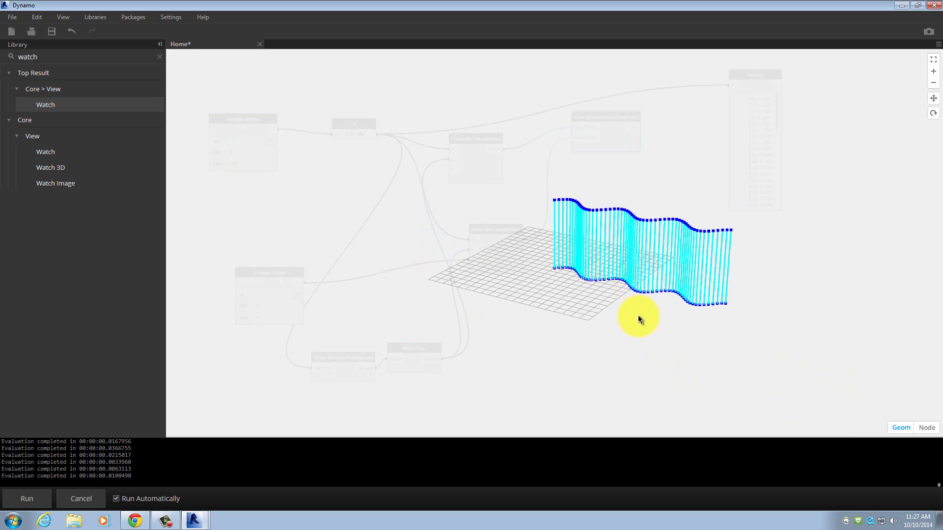
{"action": "left_click", "coordinate": [926, 428]}
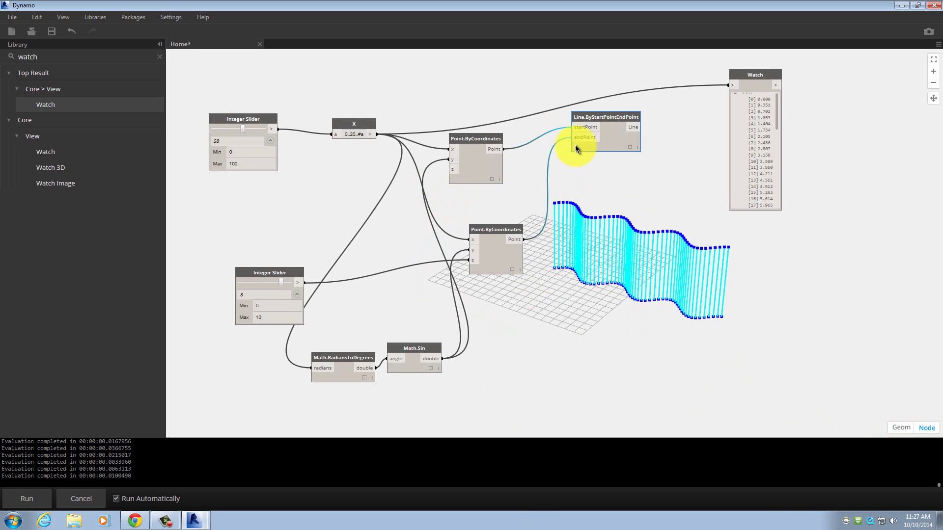
Step: Move Line.ByStartPointEndPoint farther from the point nodes and align both Point.ByCoordinates nodes roughly one above the other
{"action": "left_click_drag", "start_coordinate": [604, 120], "coordinate": [628, 121]}
{"action": "left_click_drag", "start_coordinate": [475, 139], "coordinate": [484, 109]}
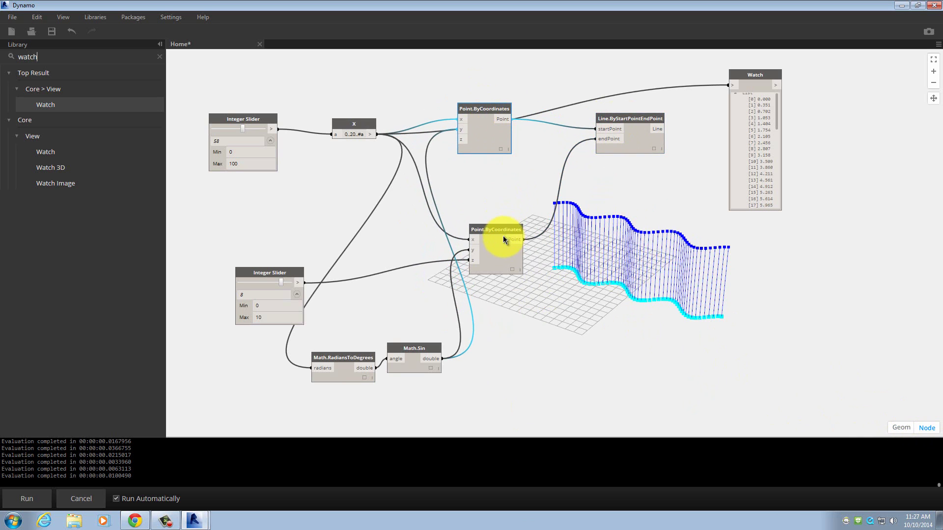
{"action": "mouse_move", "coordinate": [498, 231]}
{"action": "left_mouse_down"}
{"action": "mouse_move", "coordinate": [483, 194]}
{"action": "mouse_move", "coordinate": [486, 226]}
{"action": "left_mouse_up"}
{"action": "left_click_drag", "start_coordinate": [492, 112], "coordinate": [490, 141]}
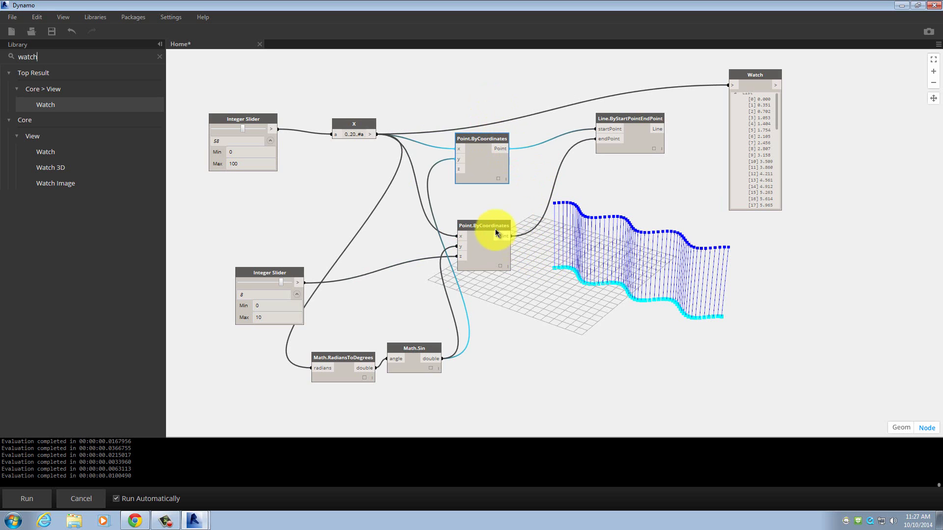
{"action": "left_click_drag", "start_coordinate": [495, 235], "coordinate": [496, 234]}
{"action": "left_click", "coordinate": [492, 141]}
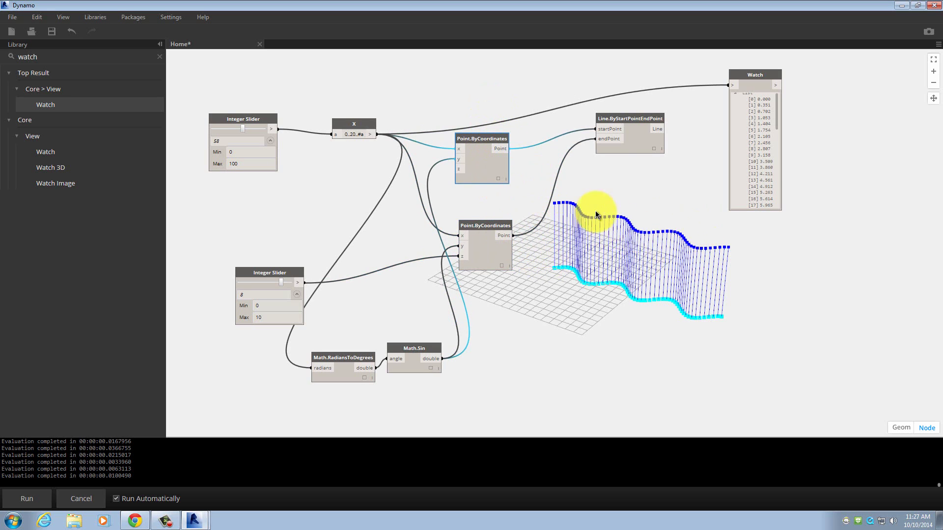
Step: Disconnect the Math.Sin output from the y input of the lower Point.ByCoordinates node and deselect everything
{"action": "left_click", "coordinate": [414, 358]}
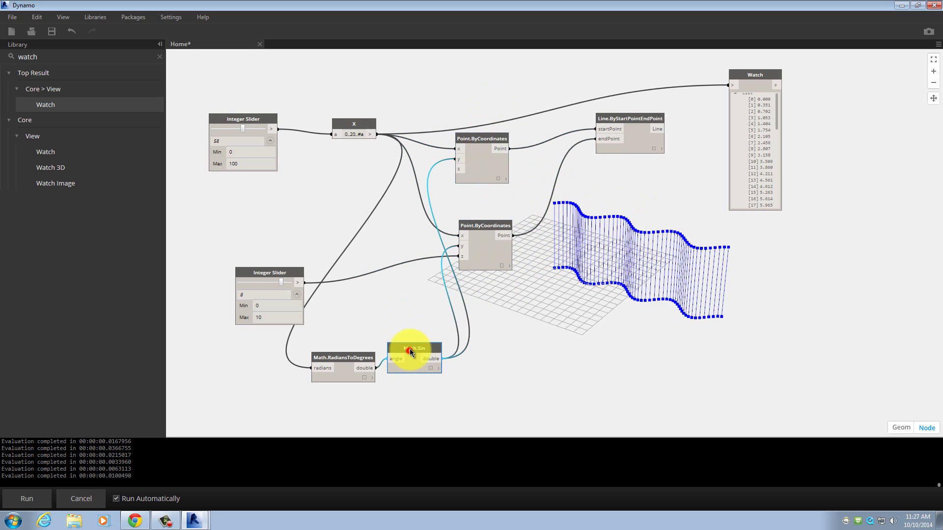
{"action": "left_click", "coordinate": [430, 358]}
{"action": "left_click", "coordinate": [461, 246]}
{"action": "left_click", "coordinate": [442, 358]}
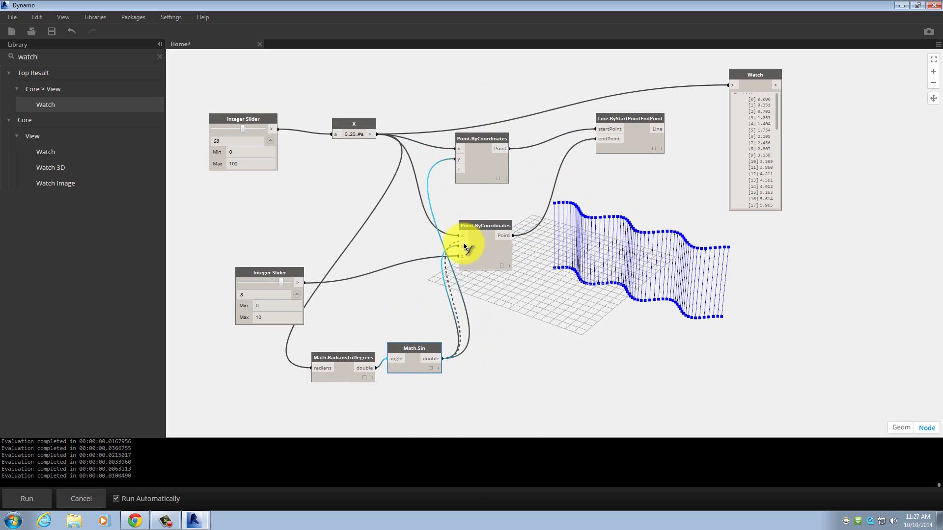
{"action": "left_click", "coordinate": [499, 334]}
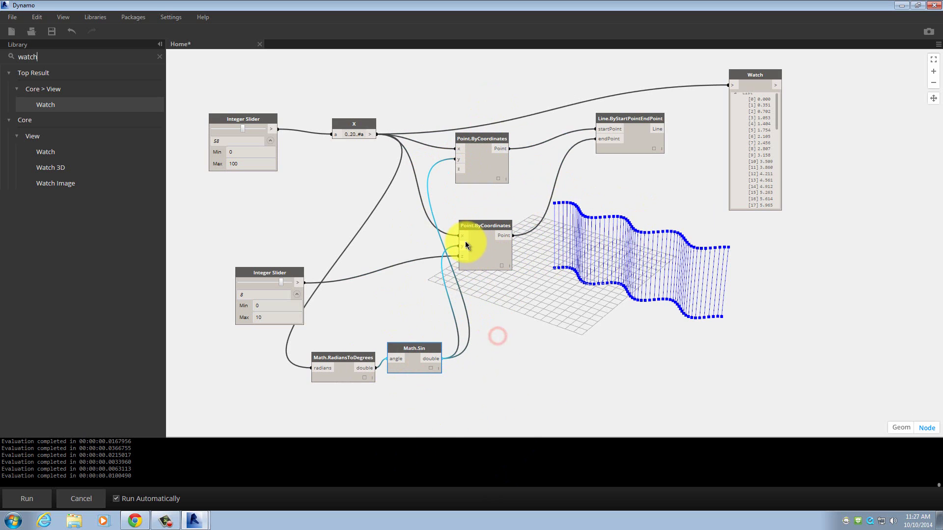
{"action": "left_click", "coordinate": [462, 246]}
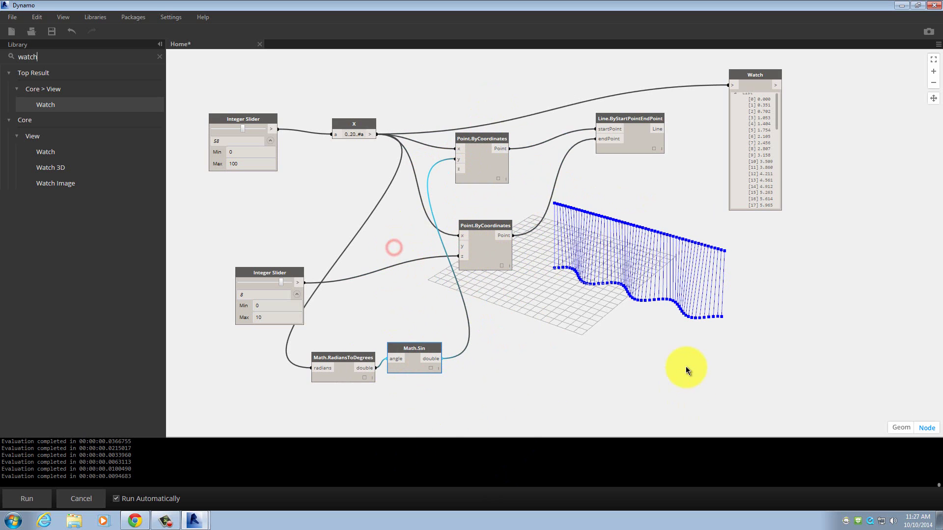
{"action": "left_click", "coordinate": [647, 374]}
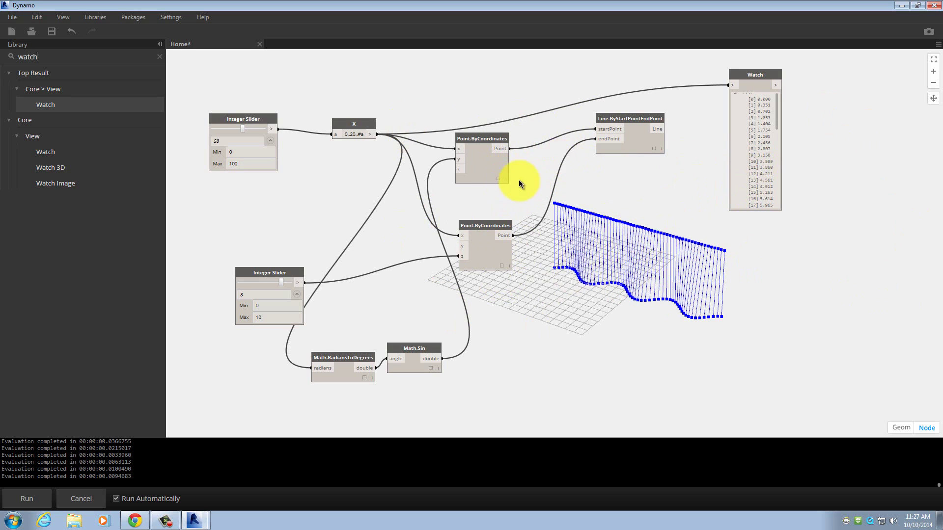
Step: Close the Home workspace without saving its changes and start a new workspace
{"action": "left_click", "coordinate": [260, 44]}
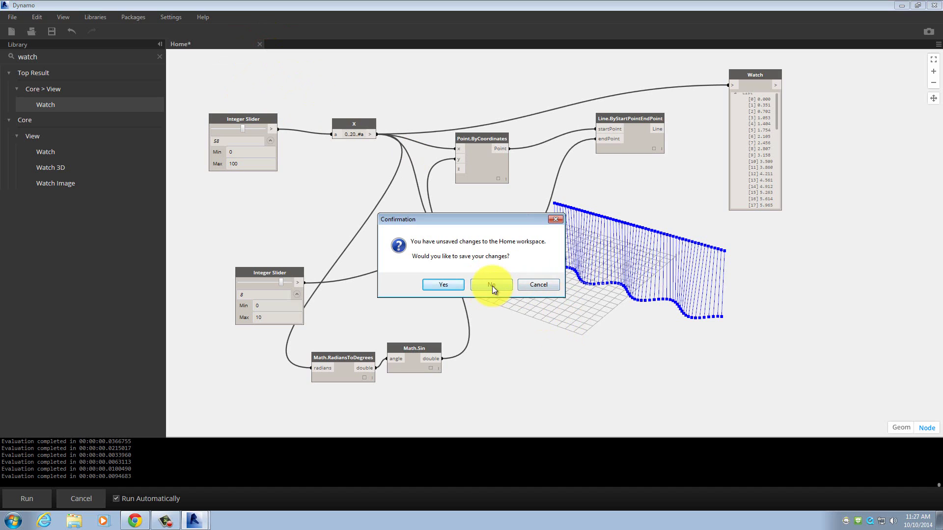
{"action": "left_click", "coordinate": [492, 286]}
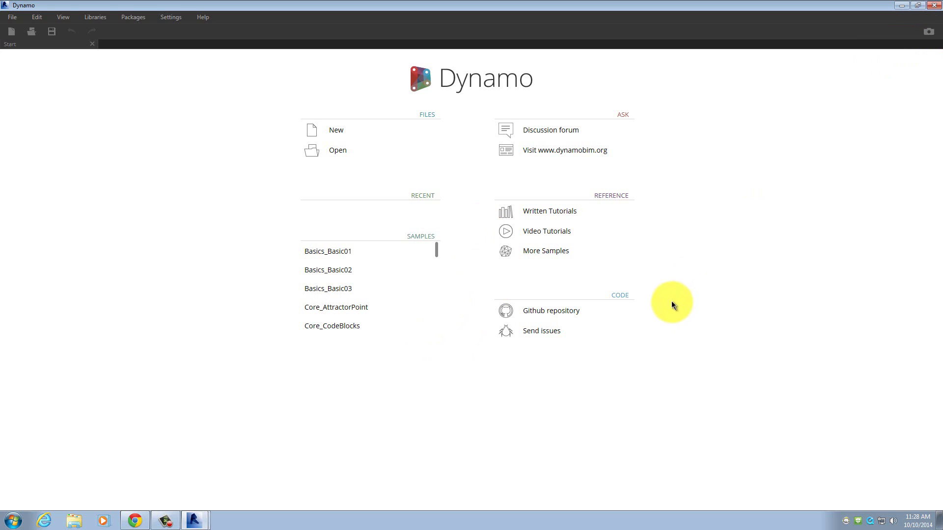
{"action": "left_click", "coordinate": [339, 129]}
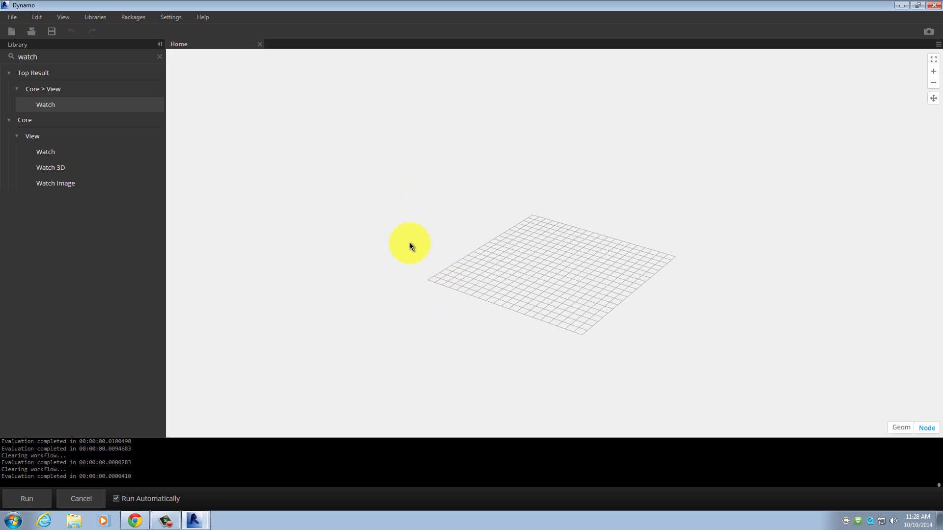
Step: Shrink the Dynamo window to sit beside the Revit model and bring the whole arch mass into the uncovered part of the 3D view
{"action": "left_click_drag", "start_coordinate": [594, 8], "coordinate": [763, 21]}
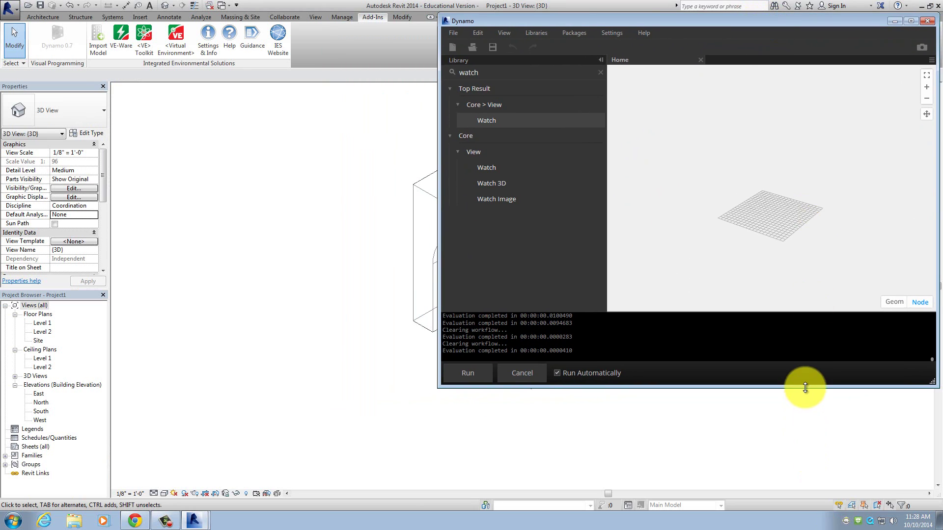
{"action": "left_click_drag", "start_coordinate": [805, 388], "coordinate": [786, 503]}
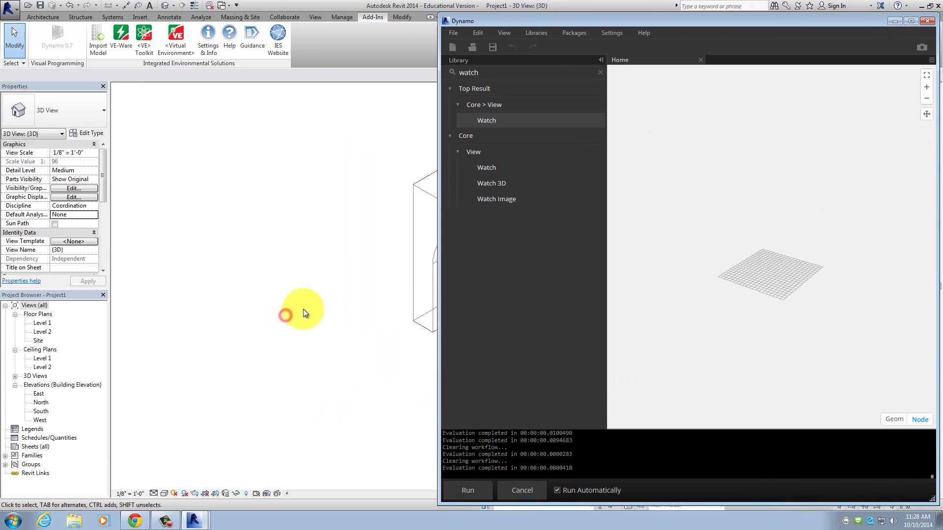
{"action": "right_click", "coordinate": [271, 303]}
{"action": "left_click", "coordinate": [264, 264]}
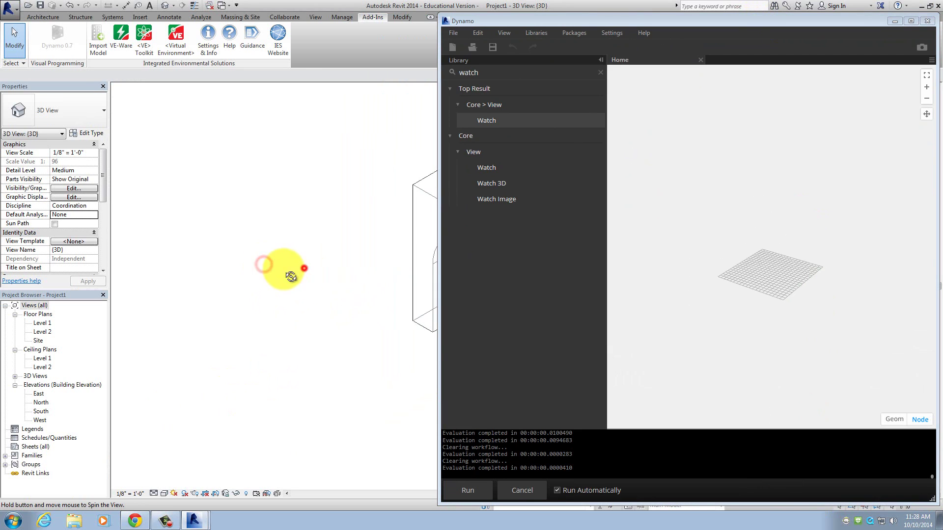
{"action": "middle_click_drag", "start_coordinate": [283, 269], "coordinate": [95, 285], "text": "shift"}
{"action": "right_click", "coordinate": [297, 268]}
{"action": "left_click", "coordinate": [257, 243]}
{"action": "middle_click_drag", "start_coordinate": [205, 332], "coordinate": [208, 312]}
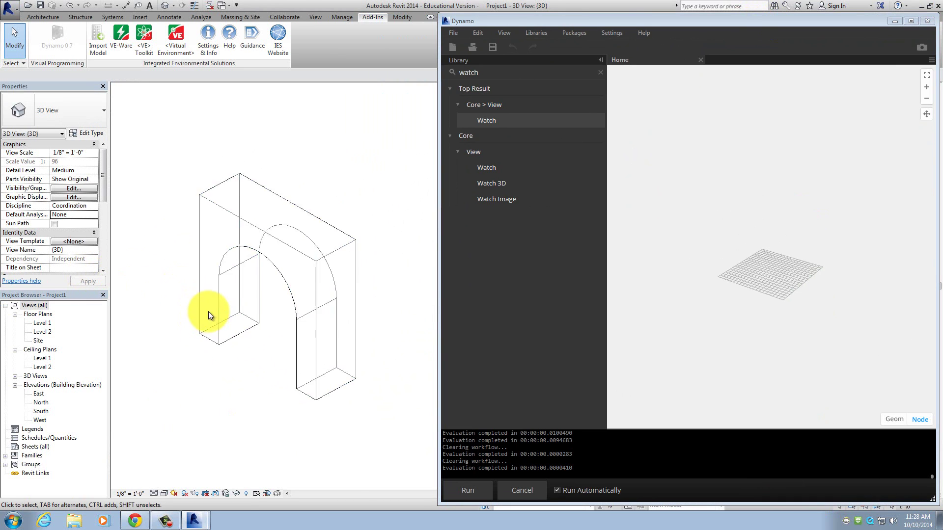
{"action": "scroll", "coordinate": [209, 311], "scroll_direction": "up", "scroll_amount": 2}
{"action": "middle_click_drag", "start_coordinate": [205, 354], "coordinate": [185, 353]}
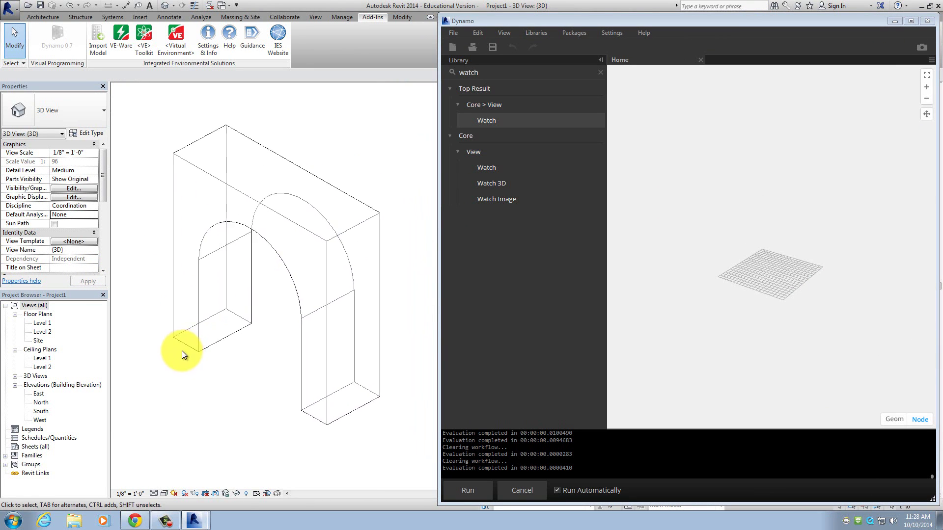
{"action": "scroll", "coordinate": [186, 353], "scroll_direction": "down", "scroll_amount": 1}
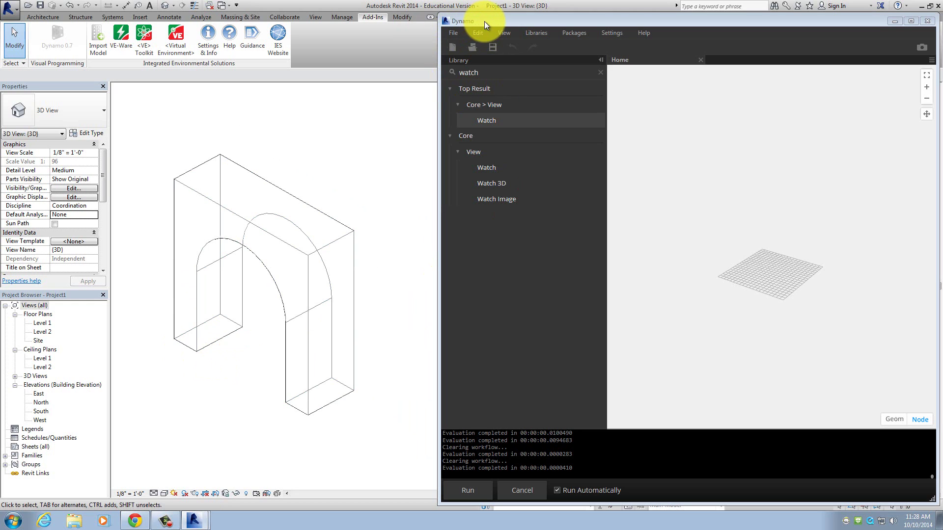
Step: Select the arch mass in the Revit 3D view to show its dimension parameters, and shift the Dynamo window slightly toward it
{"action": "left_click", "coordinate": [510, 21]}
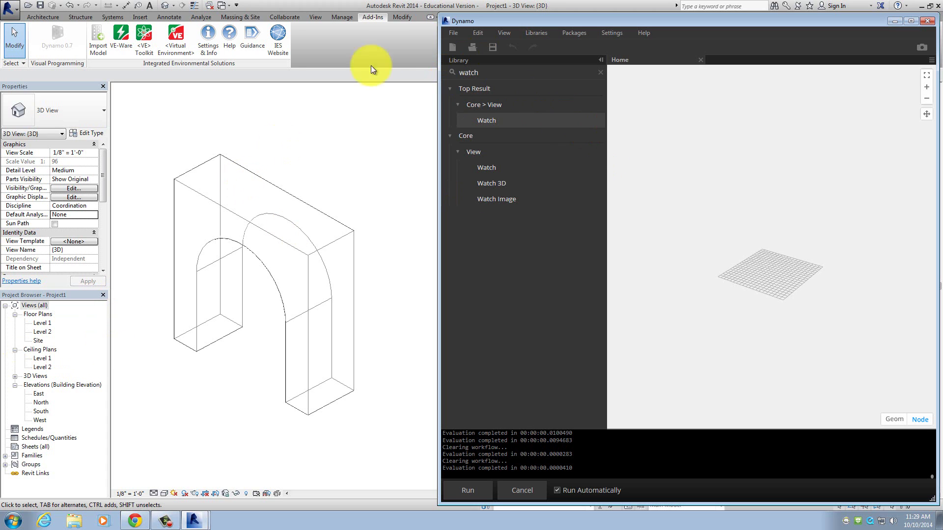
{"action": "left_click", "coordinate": [238, 221]}
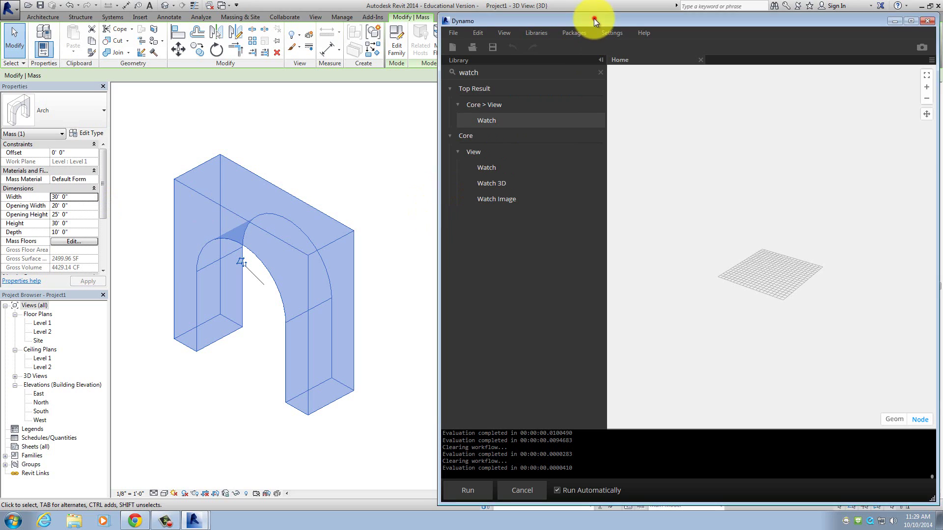
{"action": "left_click_drag", "start_coordinate": [593, 19], "coordinate": [585, 20]}
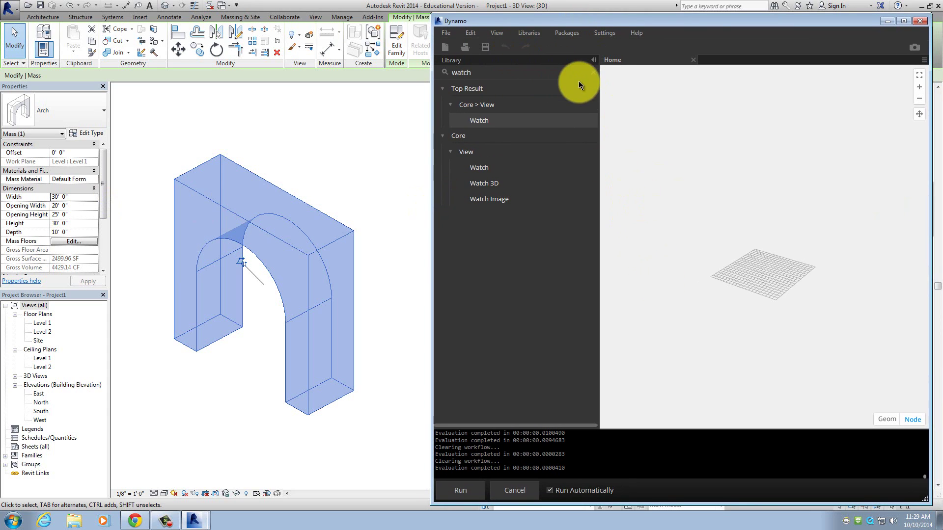
Step: Search the node library for "select model" and place a Select Model Element node in the upper area of the workspace
{"action": "left_click", "coordinate": [592, 75]}
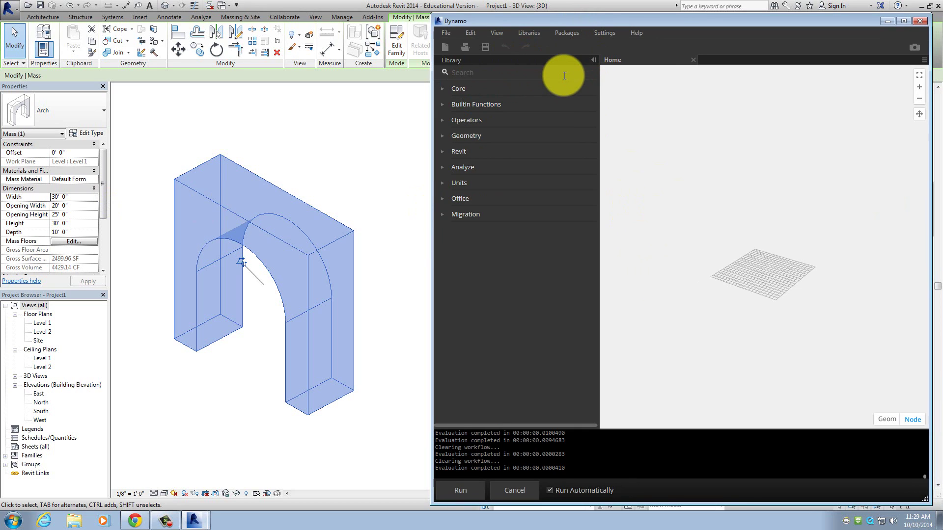
{"action": "type", "text": "select"}
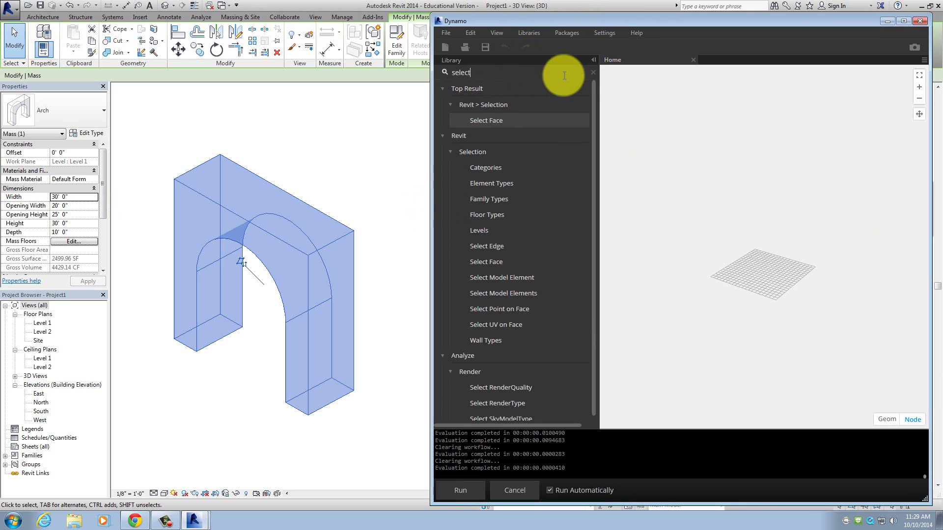
{"action": "type", "text": " model"}
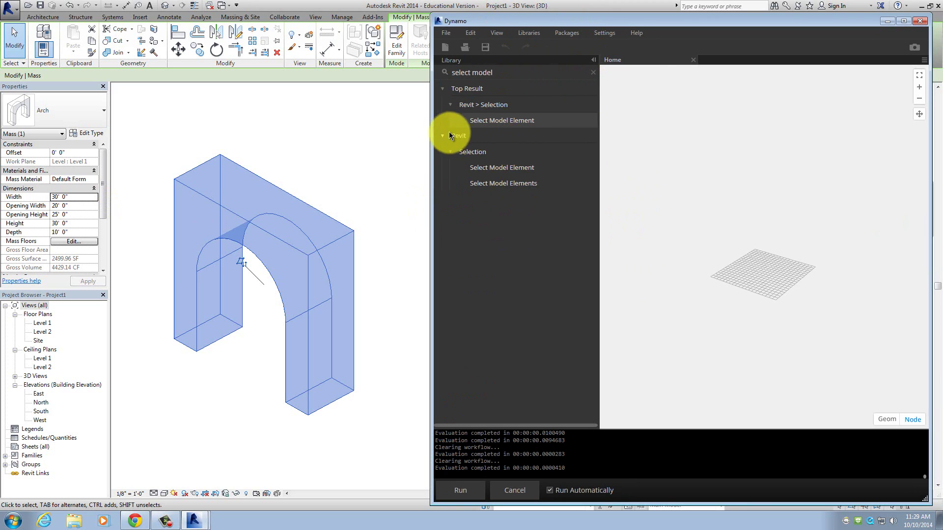
{"action": "left_click", "coordinate": [495, 171]}
{"action": "left_click_drag", "start_coordinate": [767, 229], "coordinate": [681, 180]}
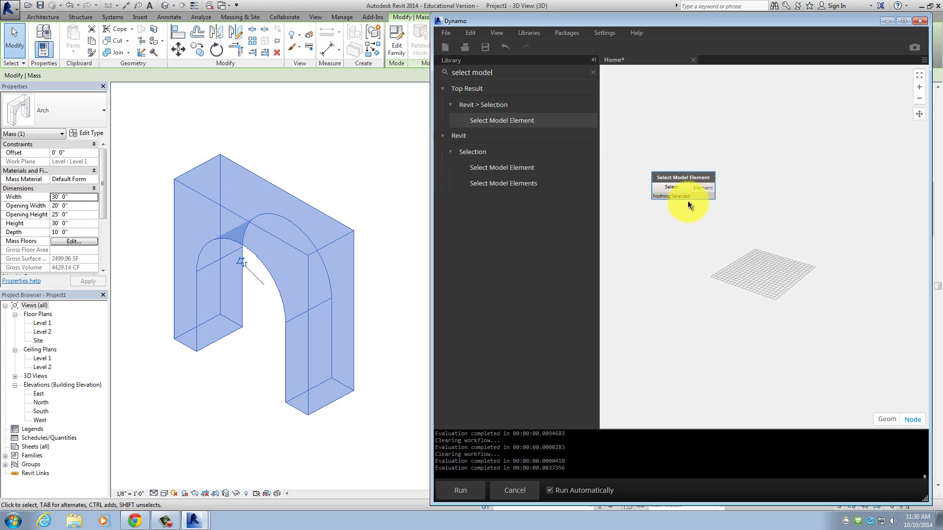
Step: Assign the arch mass from the Revit 3D view to the Select Model Element node and move the node slightly upward
{"action": "left_click_drag", "start_coordinate": [669, 187], "coordinate": [663, 187]}
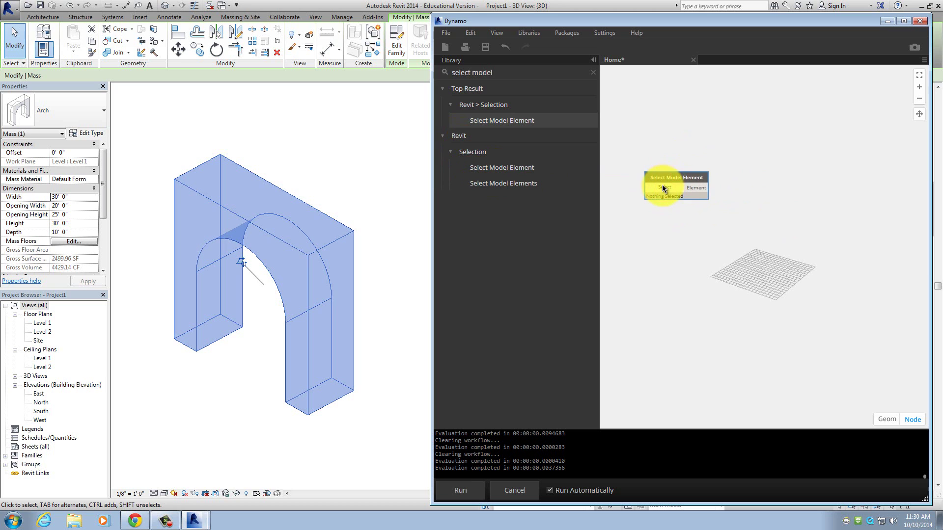
{"action": "left_click", "coordinate": [664, 188]}
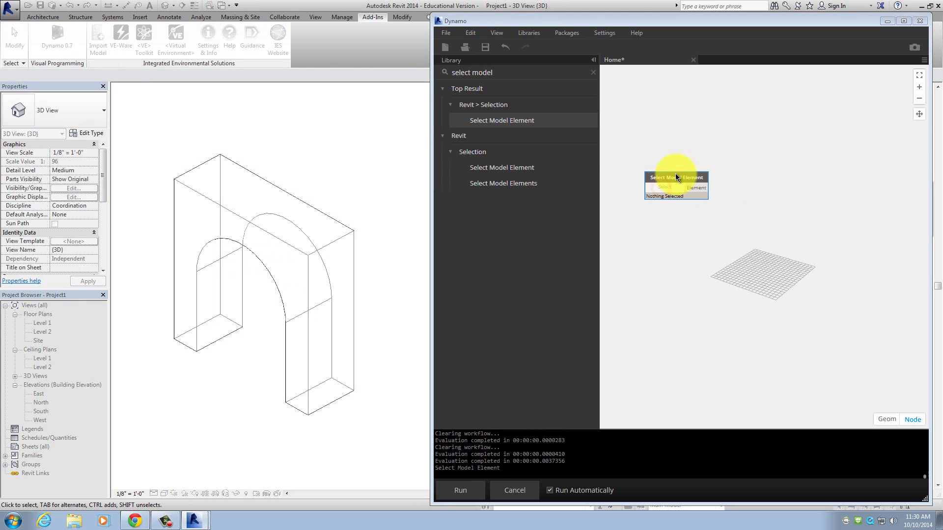
{"action": "left_click", "coordinate": [215, 203]}
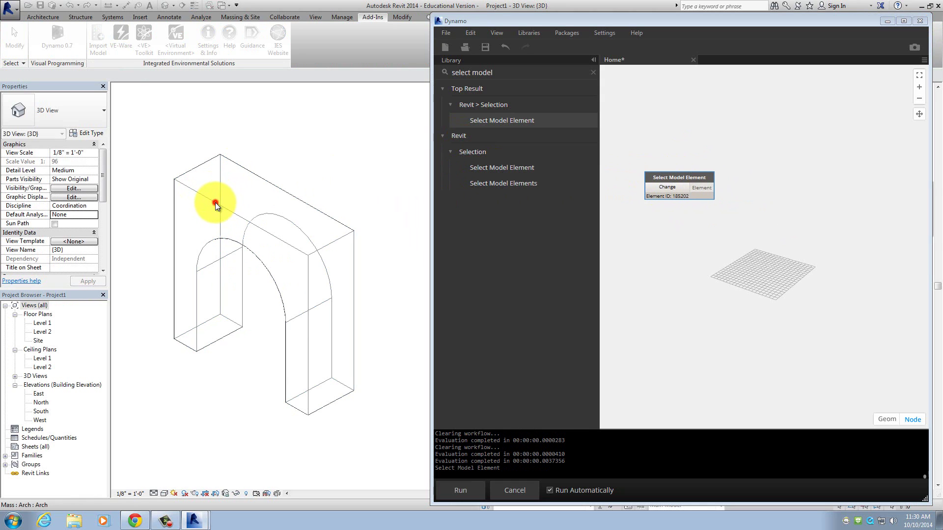
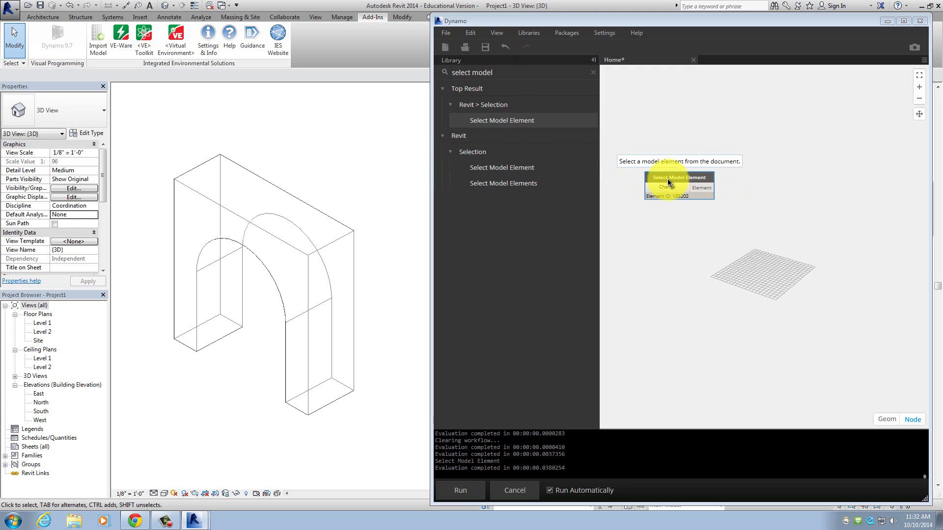
{"action": "left_click_drag", "start_coordinate": [668, 179], "coordinate": [676, 165]}
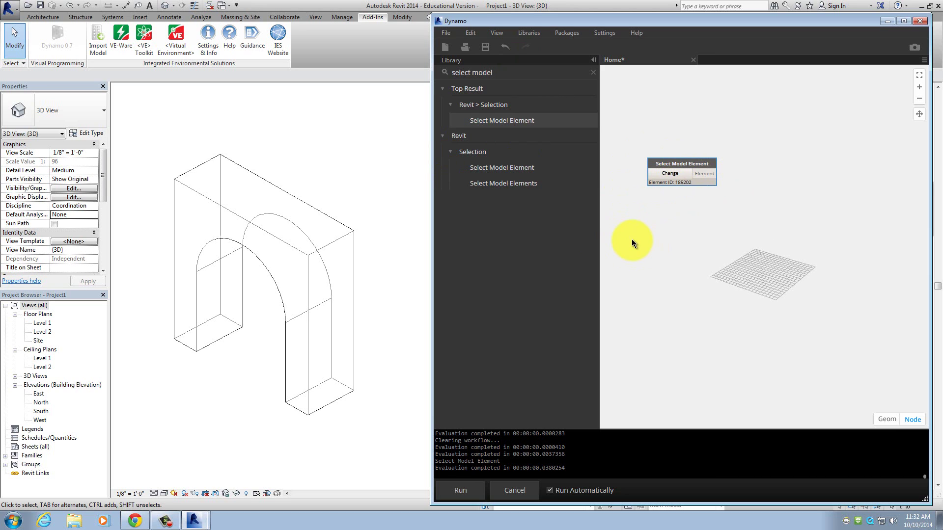
Step: Search for "set param", place an Element.SetParameterByName node beside Select Model Element, and connect the Element output to its element input
{"action": "type", "text": "se"}
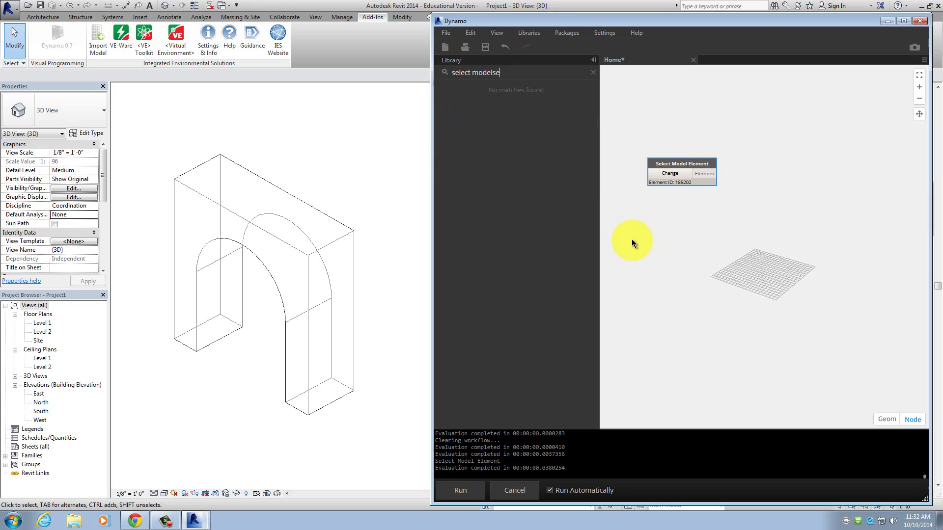
{"action": "type", "text": "t param"}
{"action": "key", "text": "BackSpace"}
{"action": "key", "text": "BackSpace"}
{"action": "key", "text": "BackSpace"}
{"action": "key", "text": "BackSpace"}
{"action": "key", "text": "BackSpace"}
{"action": "key", "text": "BackSpace"}
{"action": "key", "text": "BackSpace"}
{"action": "key", "text": "BackSpace"}
{"action": "key", "text": "BackSpace"}
{"action": "key", "text": "BackSpace"}
{"action": "key", "text": "BackSpace"}
{"action": "key", "text": "BackSpace"}
{"action": "key", "text": "BackSpace"}
{"action": "key", "text": "BackSpace"}
{"action": "key", "text": "BackSpace"}
{"action": "key", "text": "BackSpace"}
{"action": "key", "text": "BackSpace"}
{"action": "key", "text": "BackSpace"}
{"action": "key", "text": "BackSpace"}
{"action": "key", "text": "BackSpace"}
{"action": "key", "text": "BackSpace"}
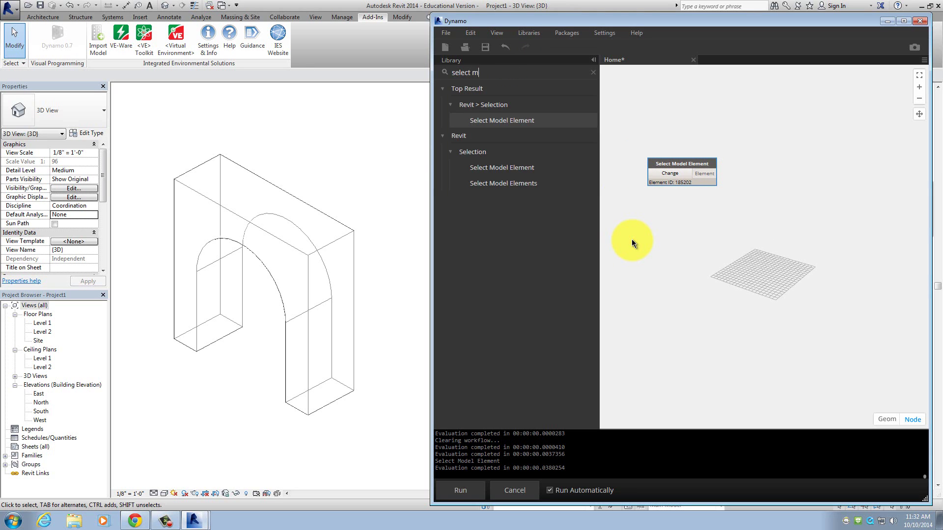
{"action": "type", "text": "set param"}
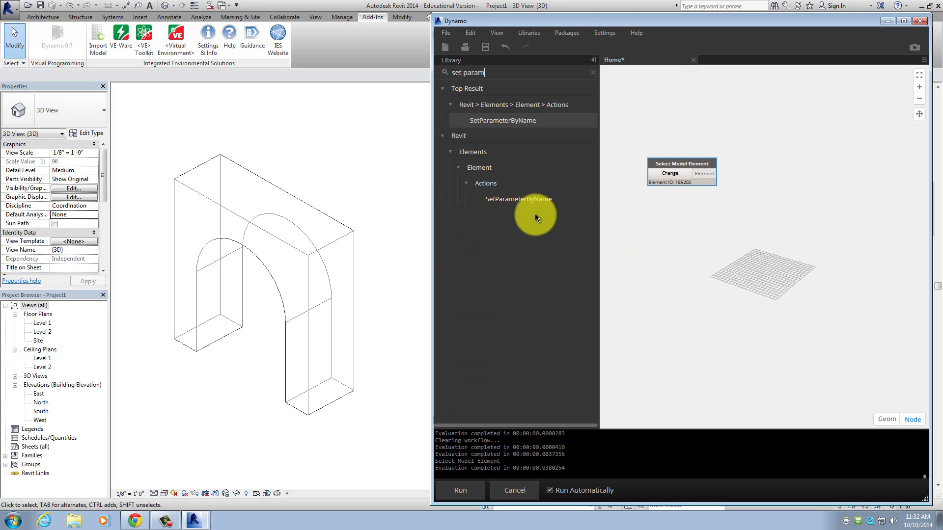
{"action": "left_click", "coordinate": [495, 120]}
{"action": "left_click_drag", "start_coordinate": [783, 241], "coordinate": [792, 176]}
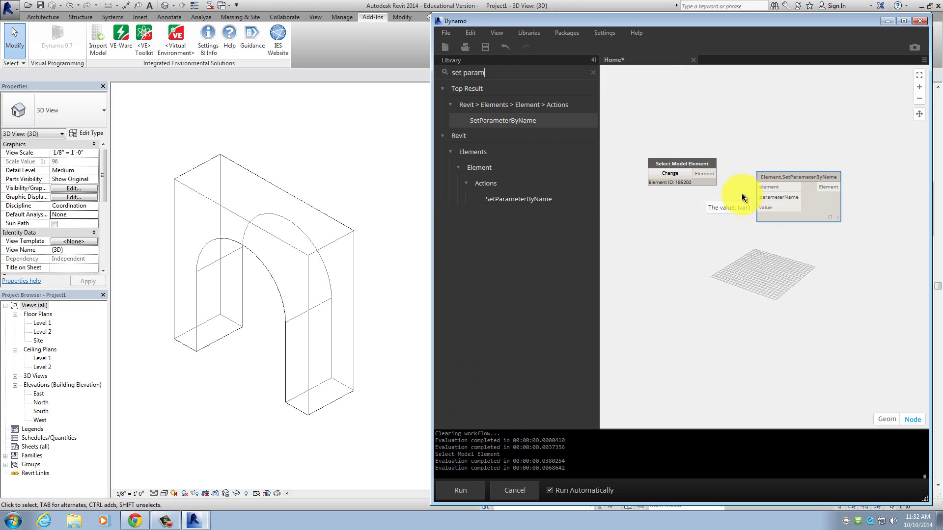
{"action": "left_click_drag", "start_coordinate": [705, 174], "coordinate": [770, 188]}
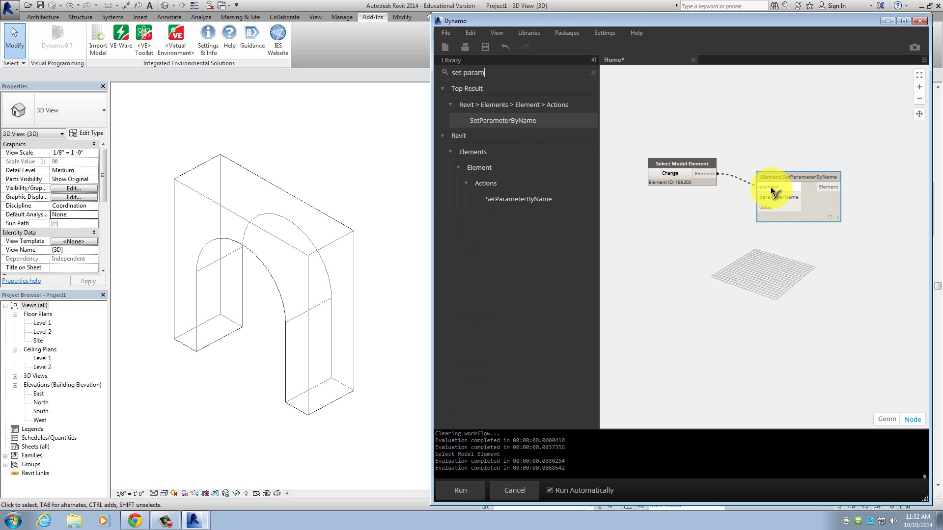
Step: Search the library for "string" and place a String input node below the Select Model Element node
{"action": "left_click", "coordinate": [593, 74]}
{"action": "type", "text": "string"}
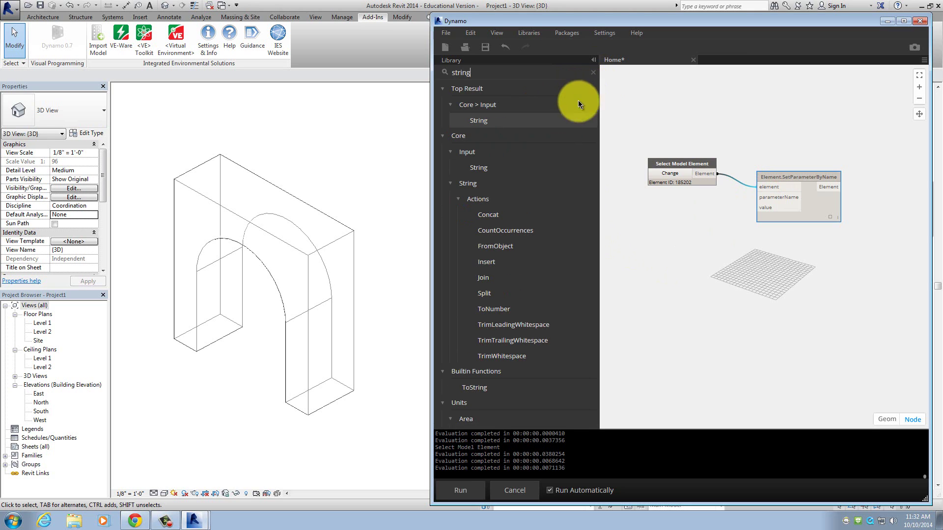
{"action": "left_click", "coordinate": [517, 122]}
{"action": "left_click_drag", "start_coordinate": [758, 249], "coordinate": [662, 220]}
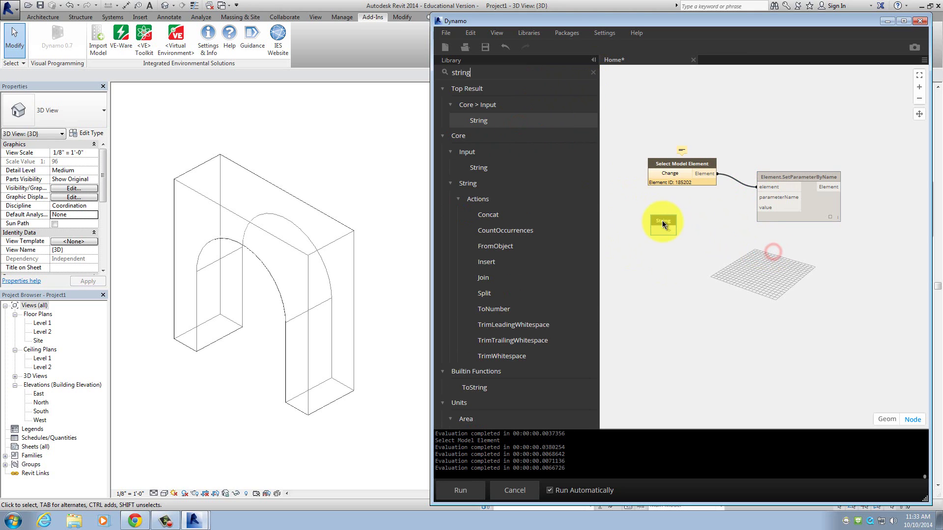
Step: Add a Number input node below the String node and turn off Run Automatically
{"action": "left_click", "coordinate": [593, 72]}
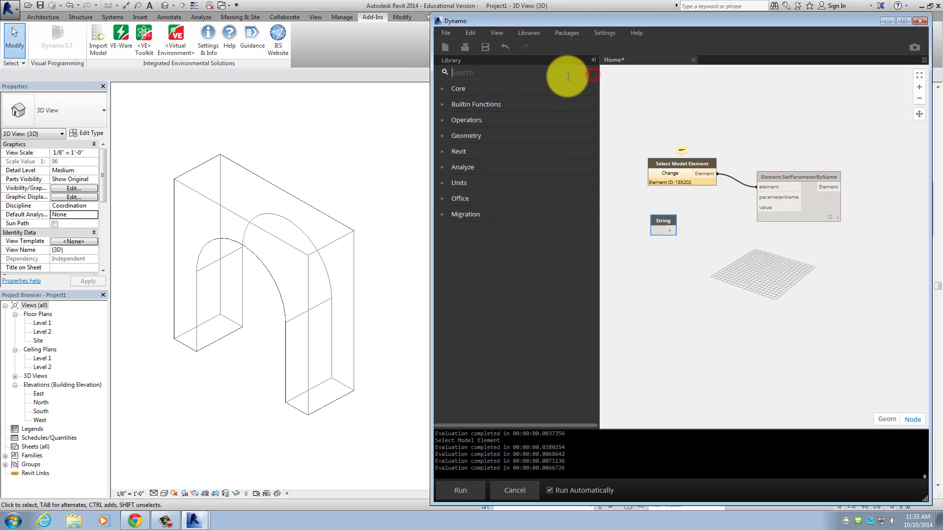
{"action": "type", "text": "number"}
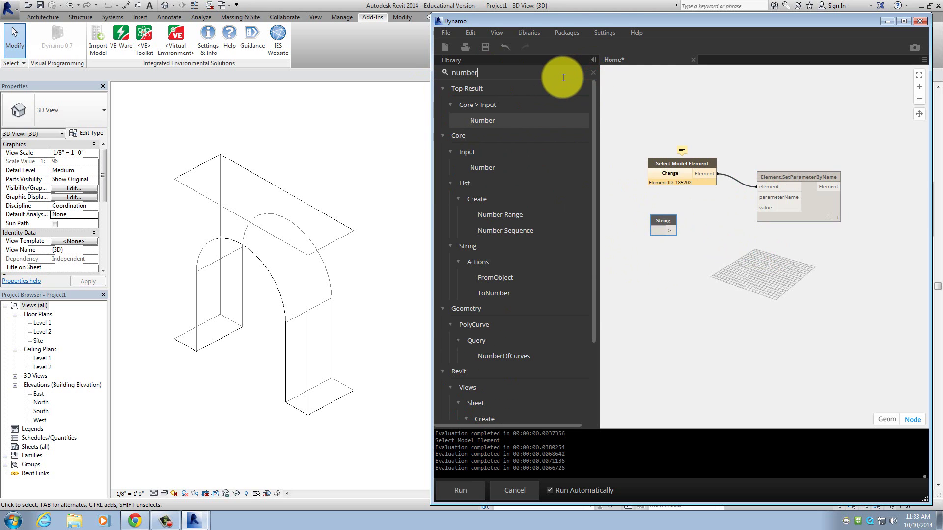
{"action": "key", "text": "Return"}
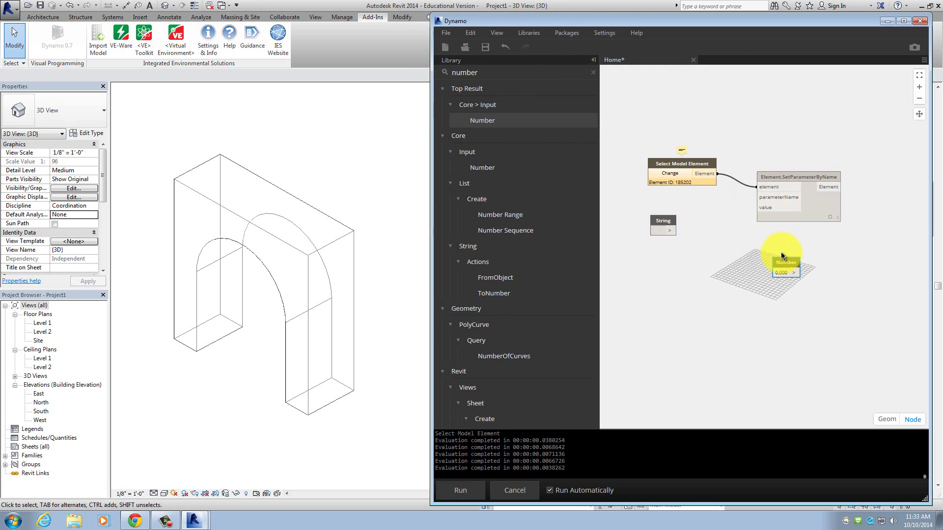
{"action": "left_click_drag", "start_coordinate": [726, 254], "coordinate": [665, 253]}
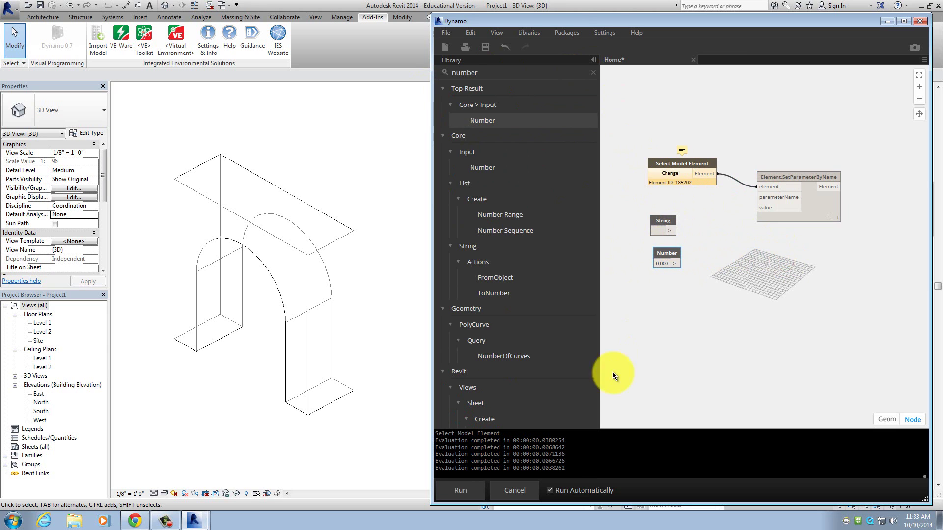
{"action": "left_click", "coordinate": [470, 491]}
Step: Connect the String node to the parameterName input and the Number node to the value input of Element.SetParameterByName
{"action": "left_click", "coordinate": [658, 219]}
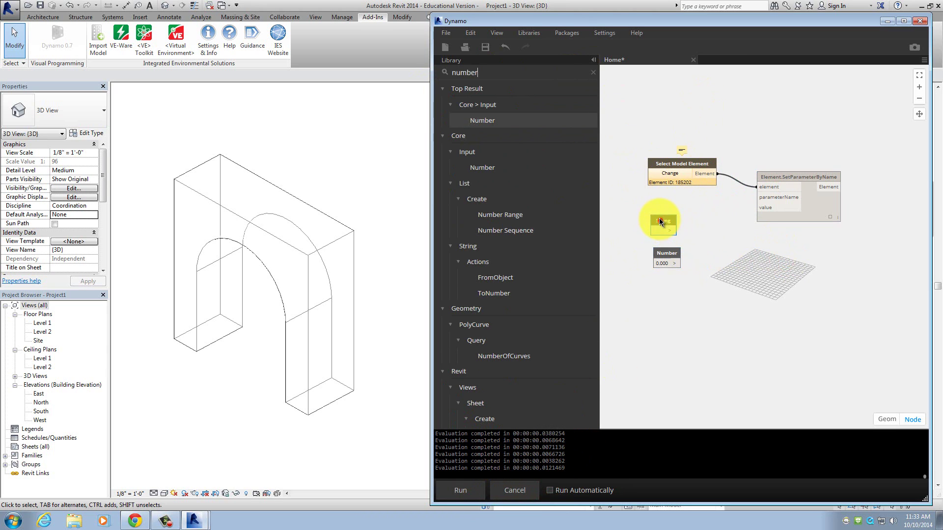
{"action": "left_click_drag", "start_coordinate": [667, 225], "coordinate": [756, 197]}
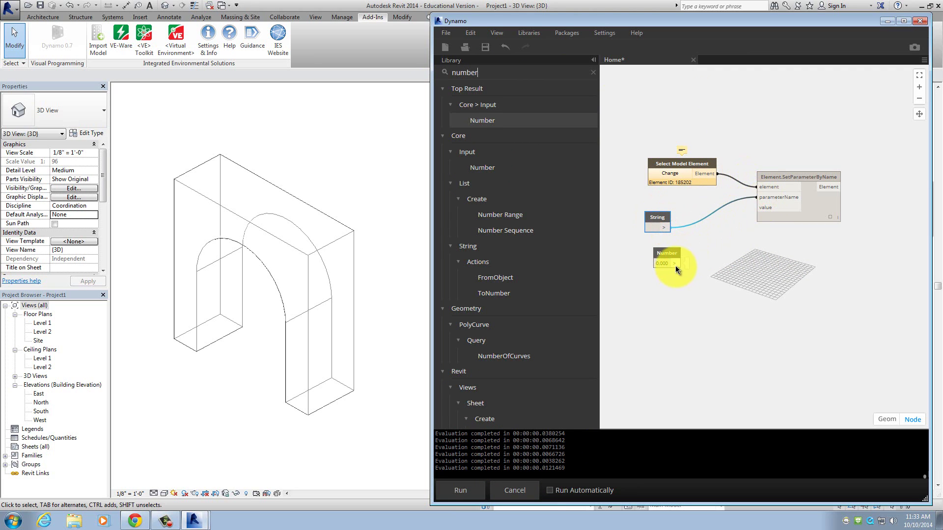
{"action": "left_click_drag", "start_coordinate": [675, 265], "coordinate": [764, 208]}
{"action": "left_click", "coordinate": [687, 293]}
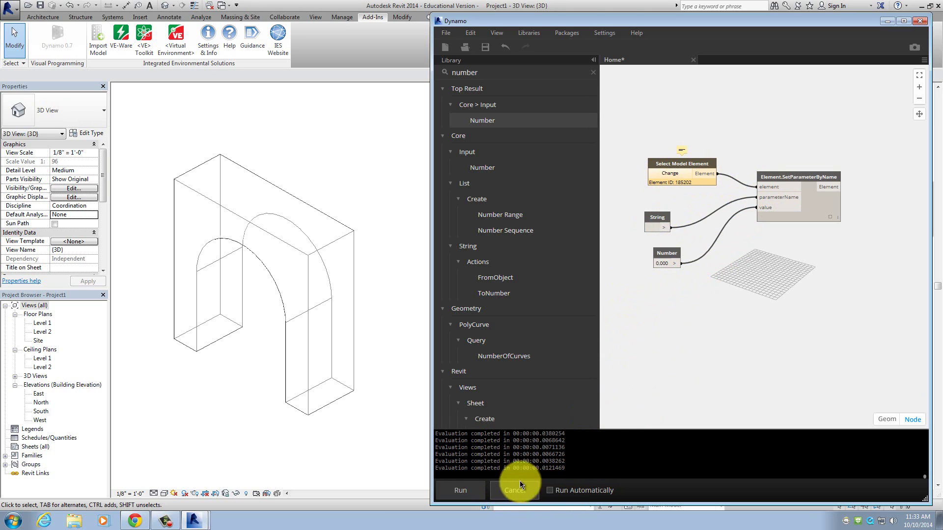
Step: Set the Number node to 40 and line it up beneath the String node
{"action": "left_click_drag", "start_coordinate": [654, 224], "coordinate": [651, 211]}
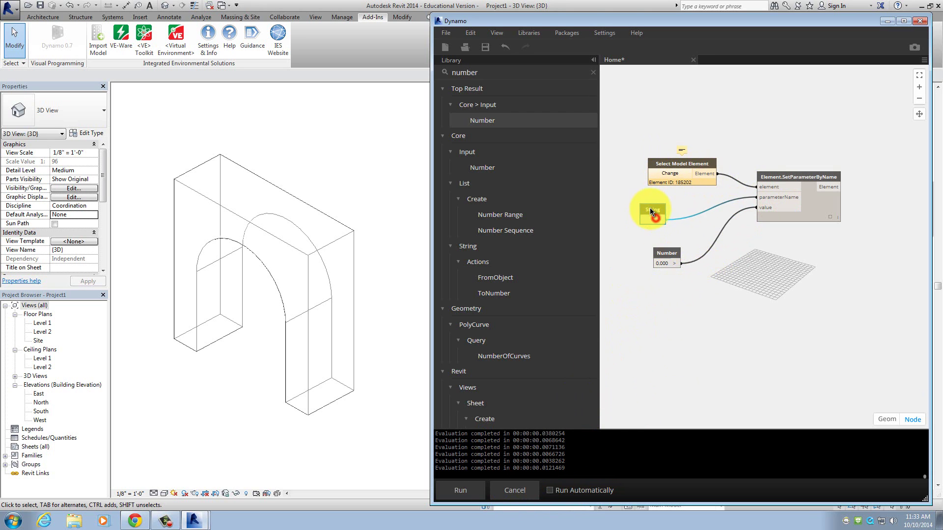
{"action": "left_click", "coordinate": [664, 265]}
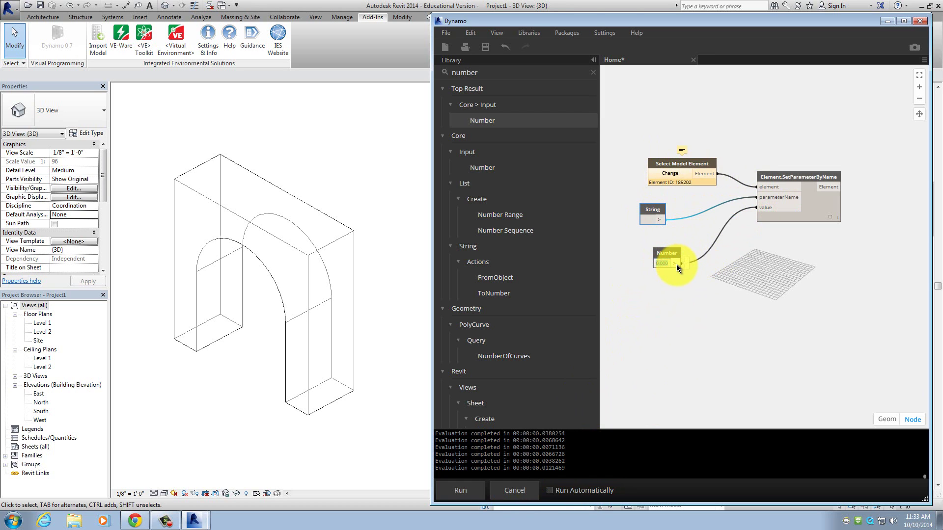
{"action": "type", "text": "40"}
{"action": "key", "text": "Return"}
{"action": "left_click_drag", "start_coordinate": [670, 255], "coordinate": [653, 254]}
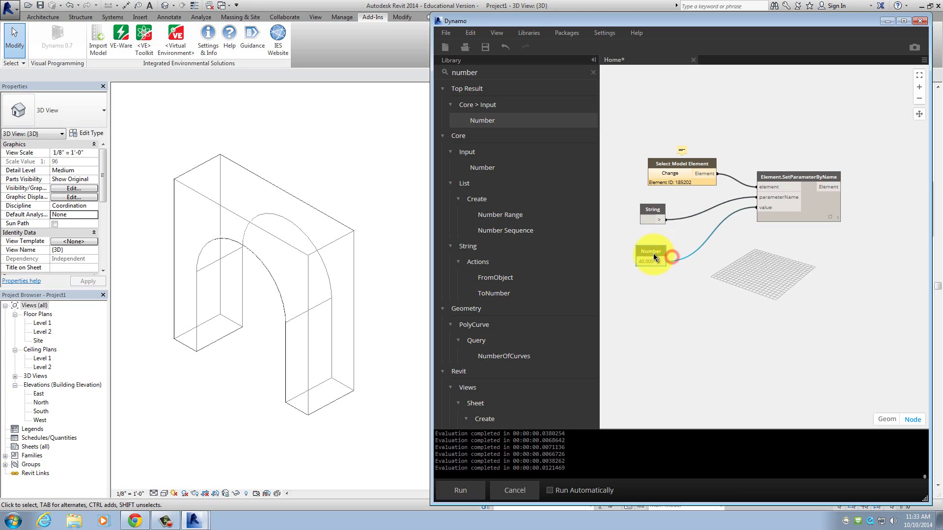
Step: Select the arch mass in Revit, enter its parameter name Width in the String node, and run the graph
{"action": "left_click", "coordinate": [653, 207]}
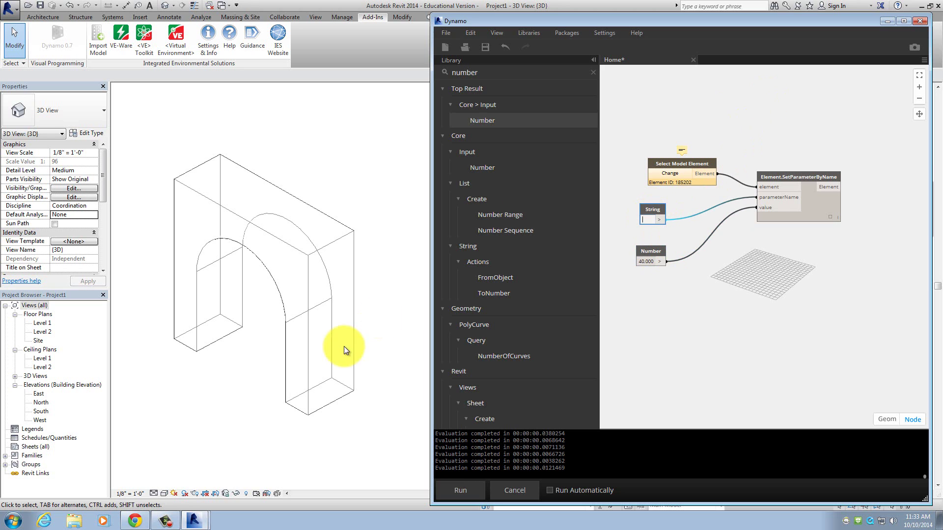
{"action": "left_click", "coordinate": [295, 261]}
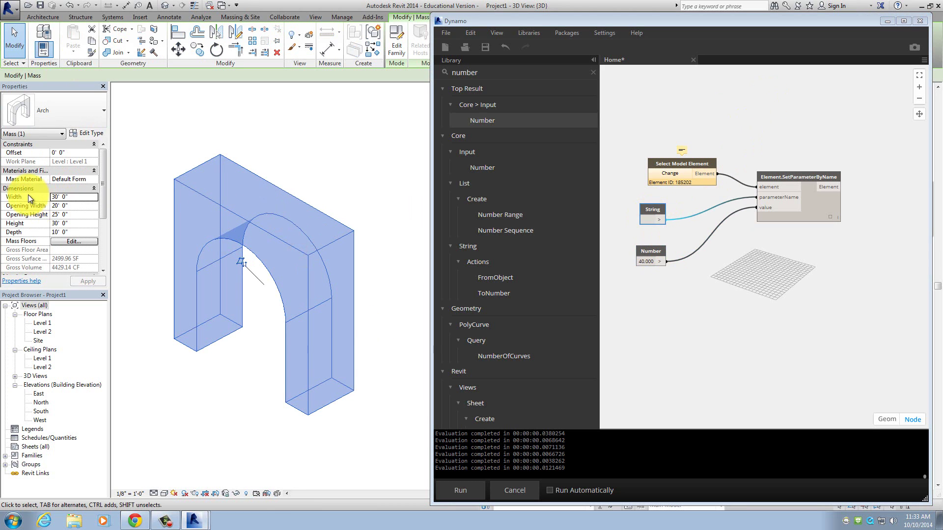
{"action": "left_click", "coordinate": [655, 220]}
{"action": "type", "text": "W"}
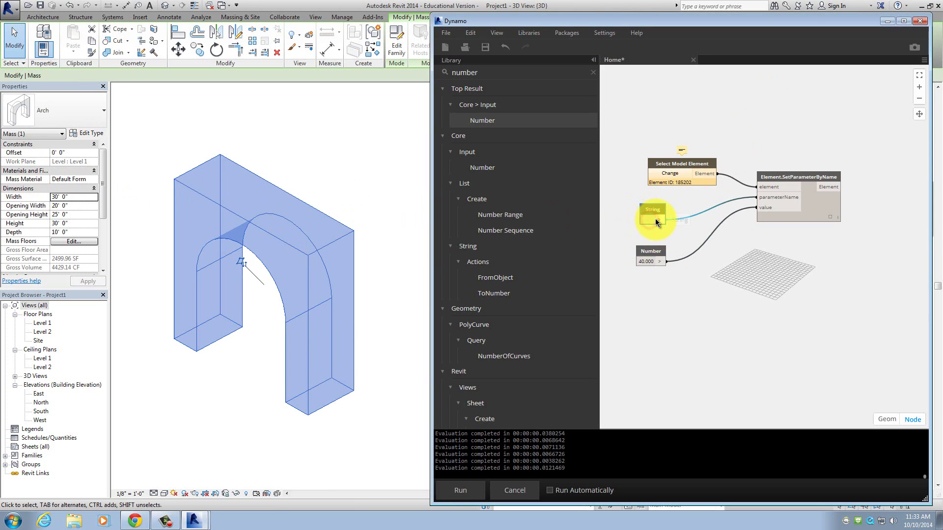
{"action": "type", "text": "idth"}
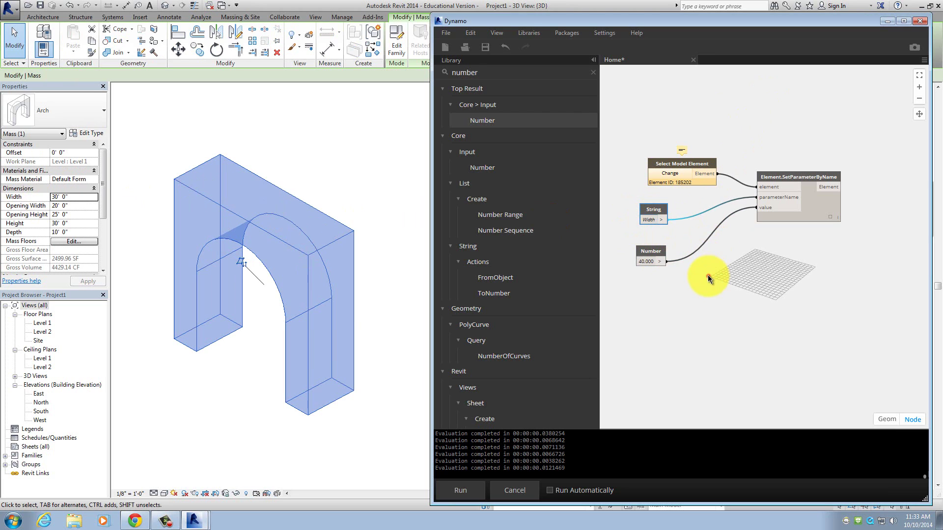
{"action": "left_click", "coordinate": [708, 276]}
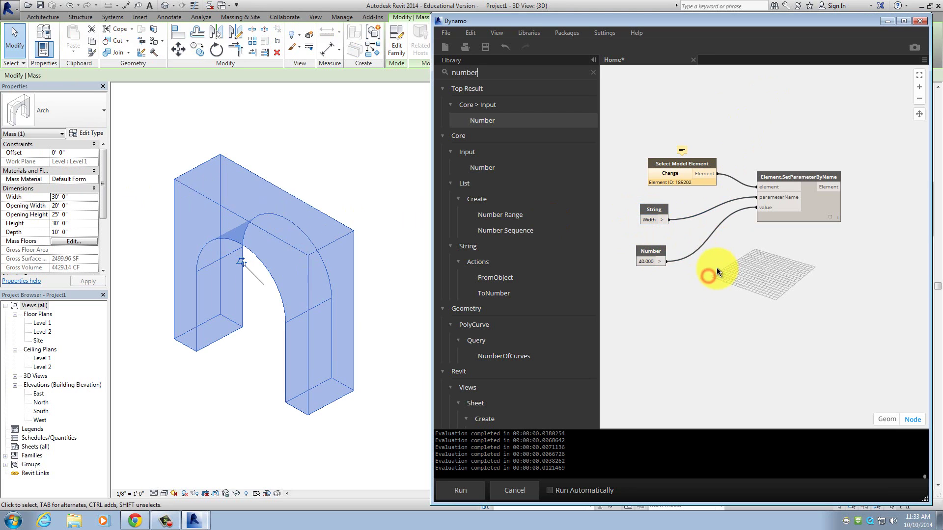
{"action": "left_click", "coordinate": [473, 490]}
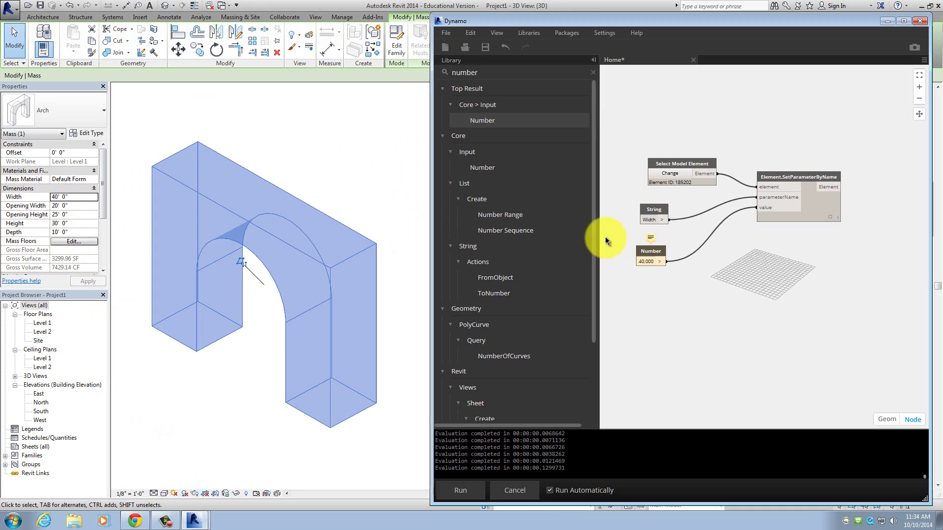
Step: Move the Number node slightly further below the String node and set its value to 50
{"action": "left_click_drag", "start_coordinate": [652, 252], "coordinate": [664, 254]}
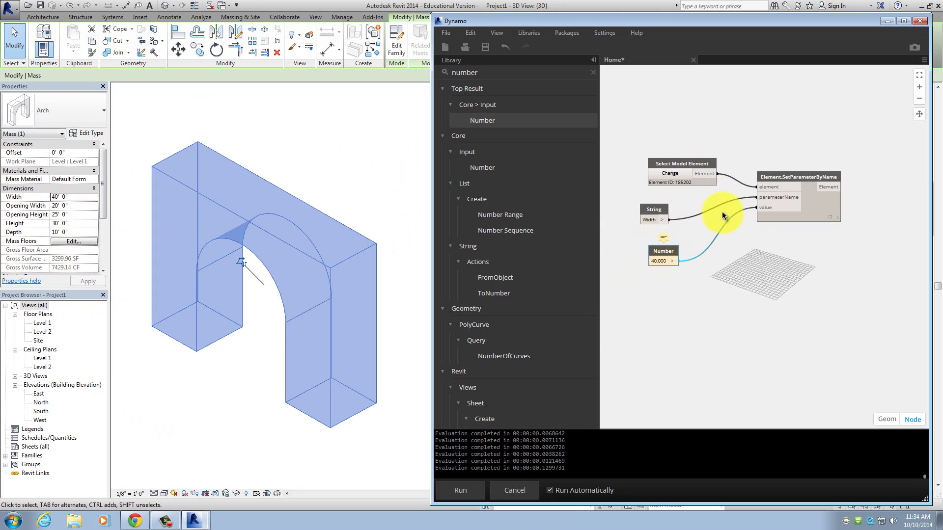
{"action": "mouse_move", "coordinate": [776, 199]}
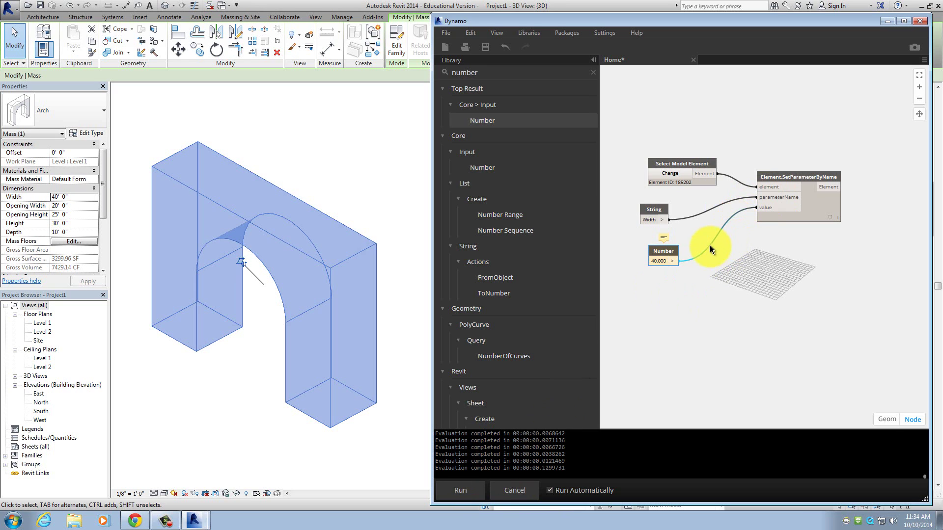
{"action": "left_click_drag", "start_coordinate": [668, 249], "coordinate": [655, 264]}
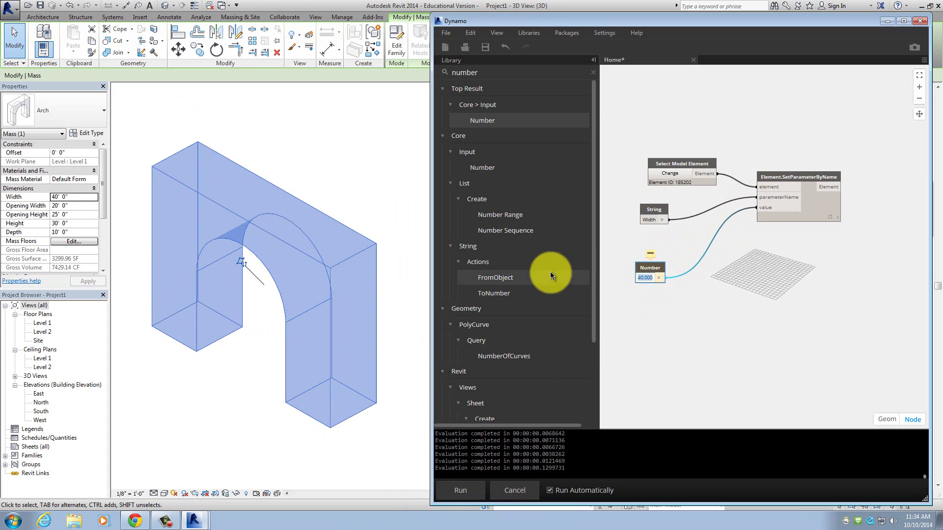
{"action": "type", "text": "50"}
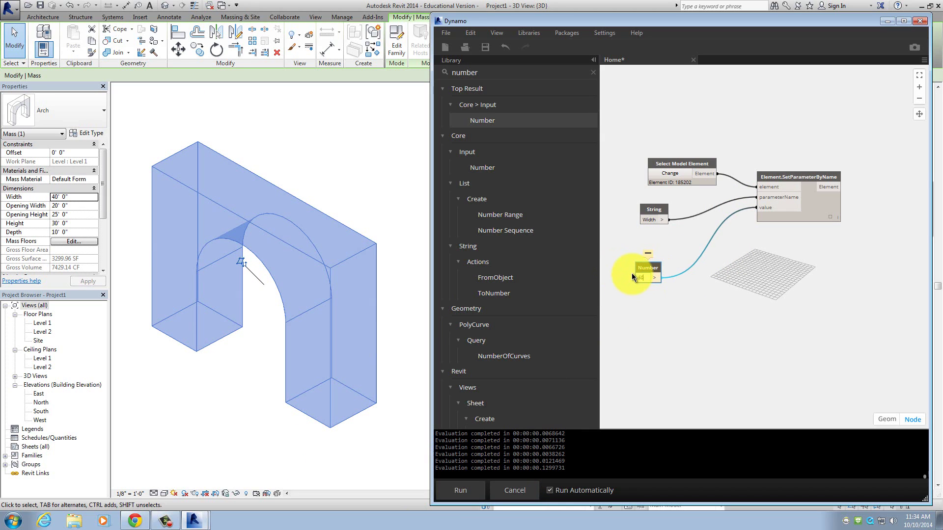
{"action": "key", "text": "Return"}
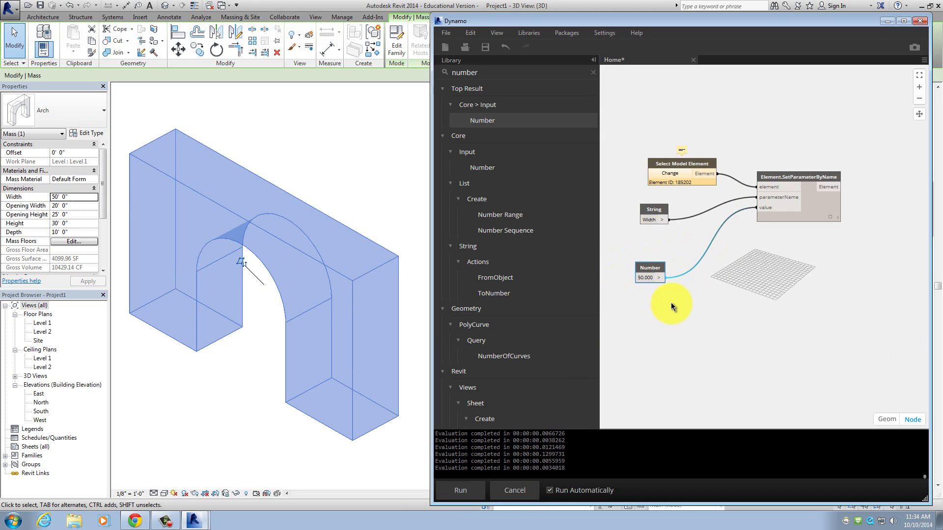
{"action": "mouse_move", "coordinate": [682, 149]}
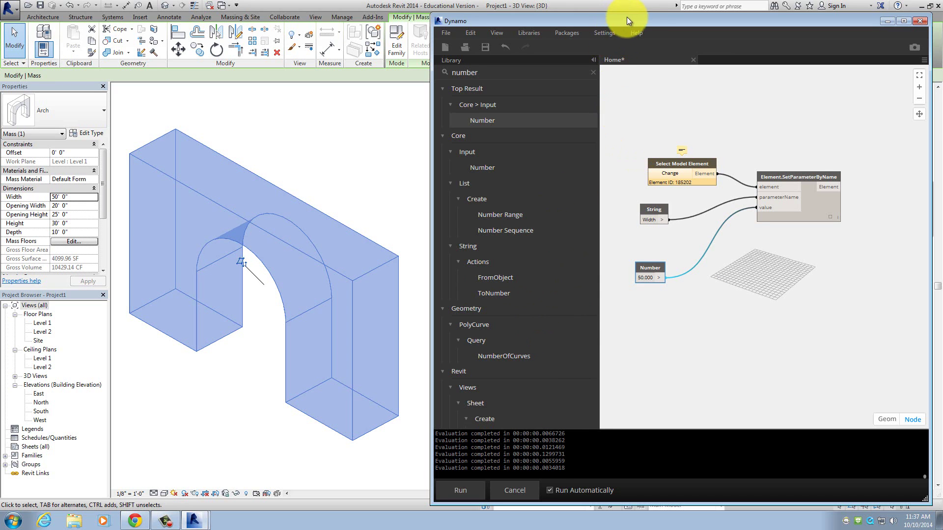
Step: Shift the Dynamo window over the Revit model and widen it so the node graph has more room
{"action": "left_click_drag", "start_coordinate": [627, 17], "coordinate": [546, 18]}
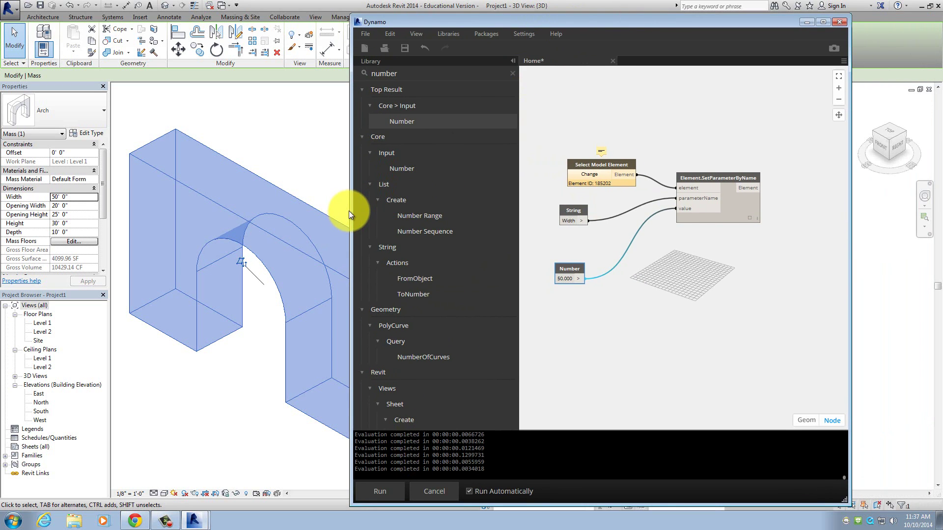
{"action": "left_click_drag", "start_coordinate": [343, 206], "coordinate": [100, 185]}
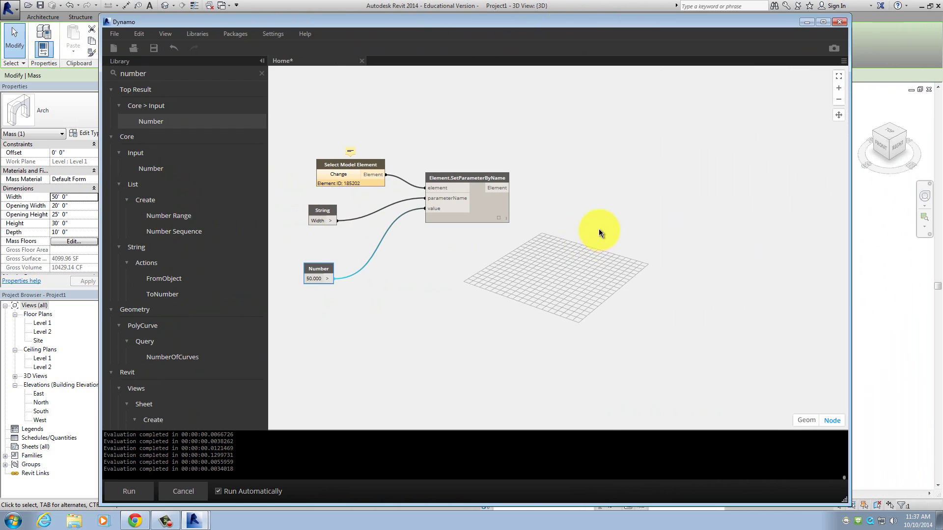
{"action": "left_click", "coordinate": [376, 279]}
{"action": "scroll", "coordinate": [393, 281], "scroll_direction": "up", "scroll_amount": 1}
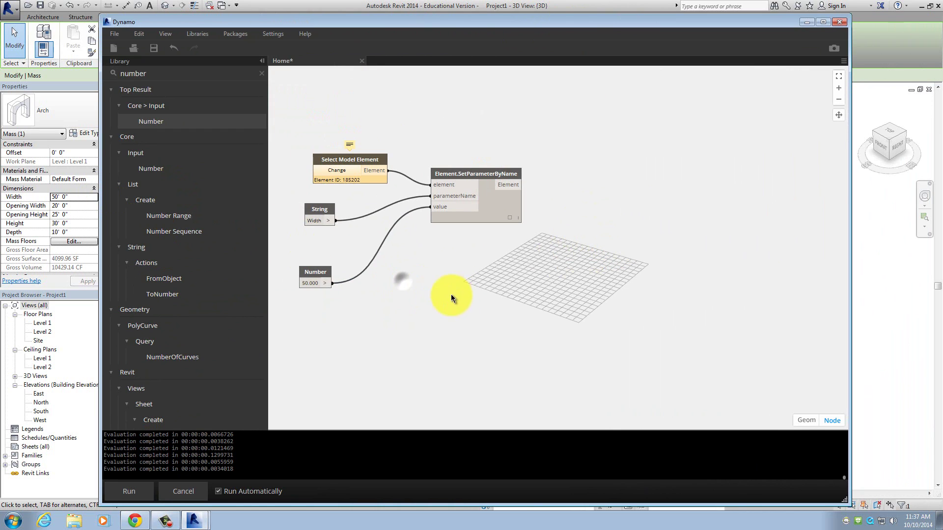
{"action": "middle_click_drag", "start_coordinate": [417, 295], "coordinate": [488, 292]}
{"action": "scroll", "coordinate": [474, 282], "scroll_direction": "up", "scroll_amount": 2}
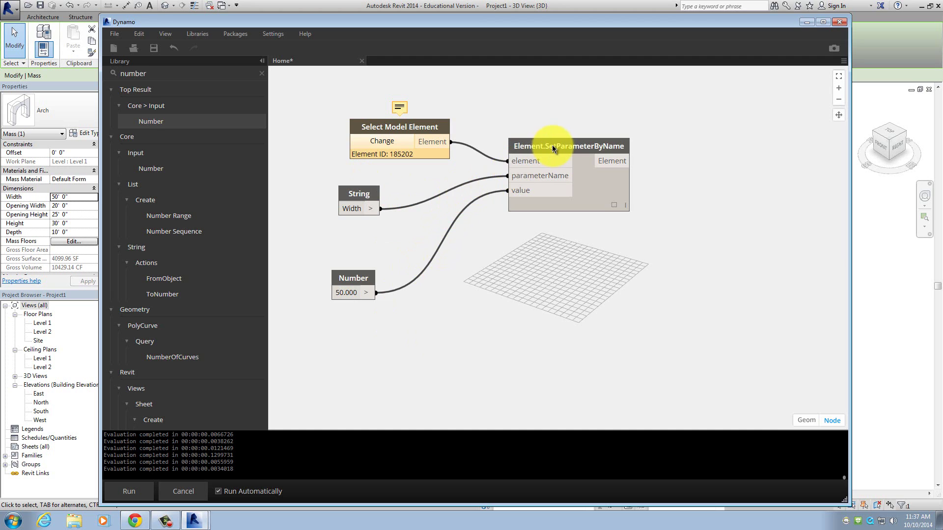
Step: Align the Element.SetParameterByName and Select Model Element nodes in a level row, with more space between them
{"action": "left_click_drag", "start_coordinate": [552, 145], "coordinate": [563, 122]}
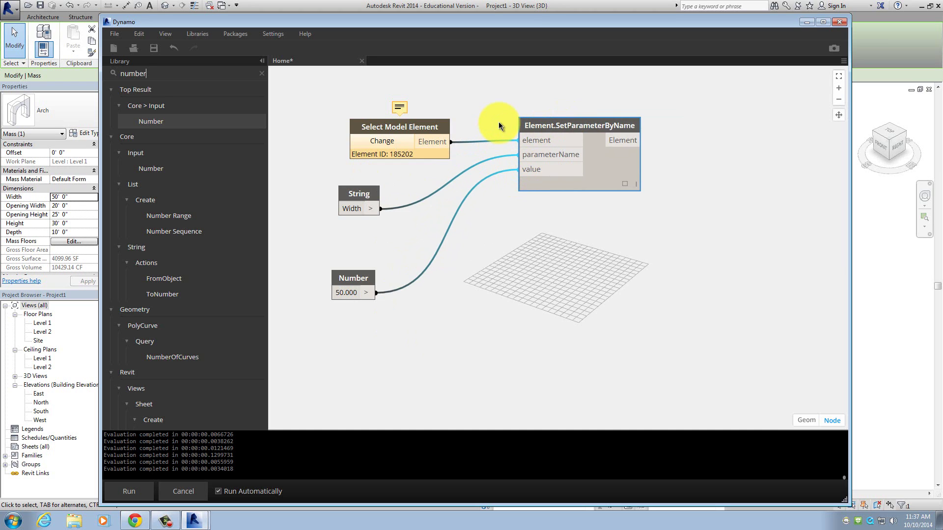
{"action": "left_click_drag", "start_coordinate": [550, 126], "coordinate": [544, 127]}
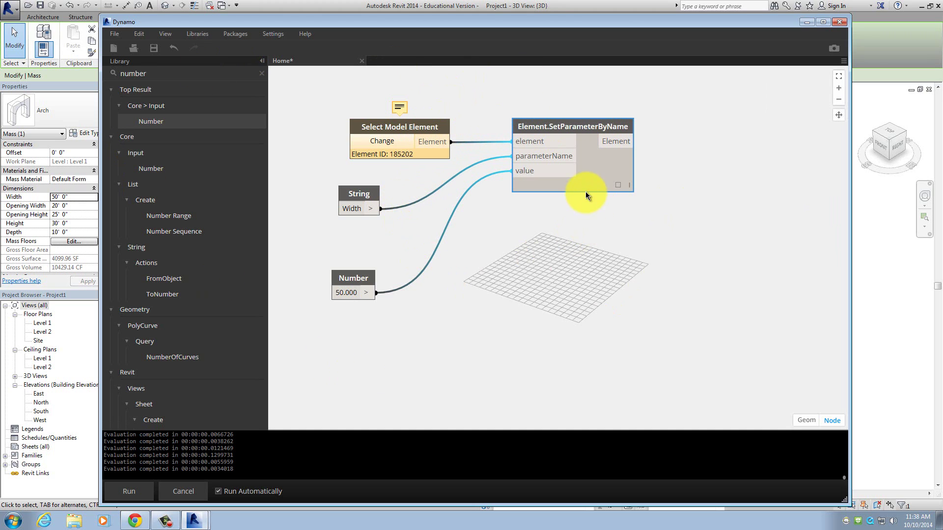
{"action": "left_click_drag", "start_coordinate": [413, 127], "coordinate": [393, 123]}
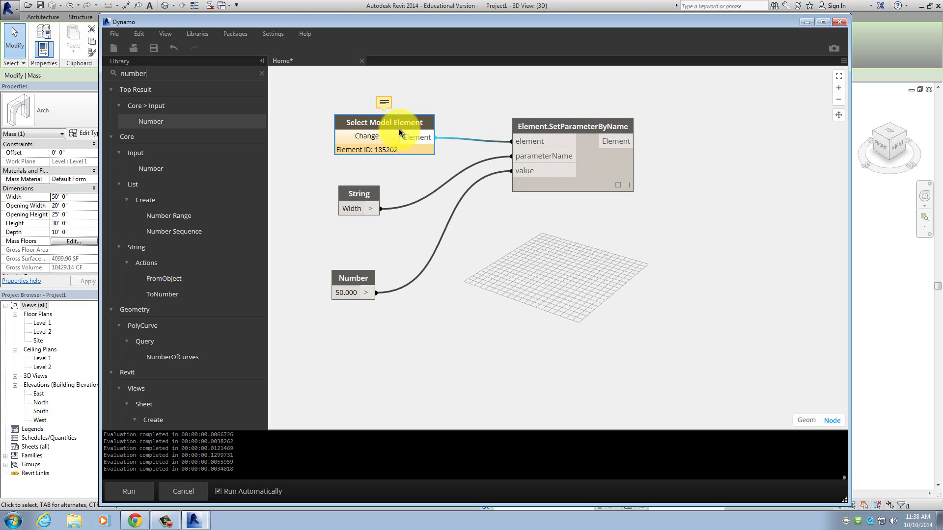
{"action": "left_click_drag", "start_coordinate": [404, 119], "coordinate": [384, 122]}
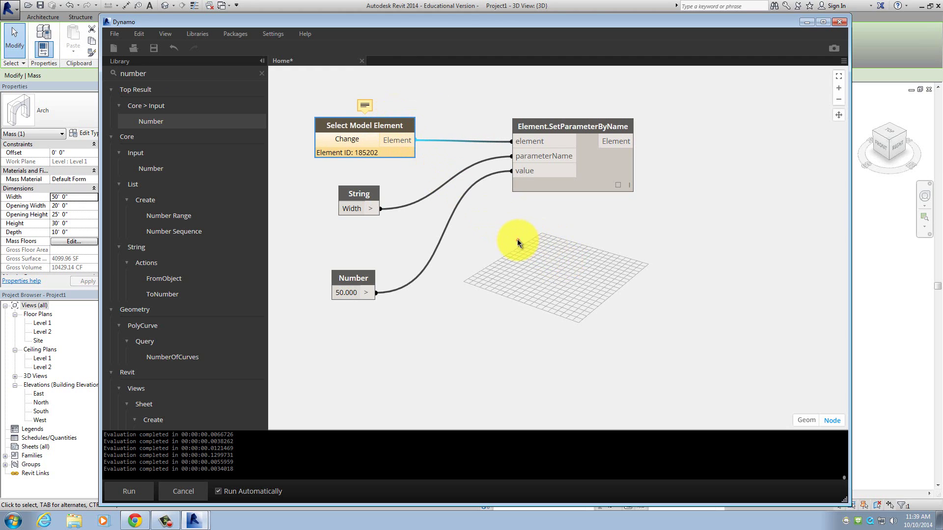
{"action": "left_click", "coordinate": [518, 240]}
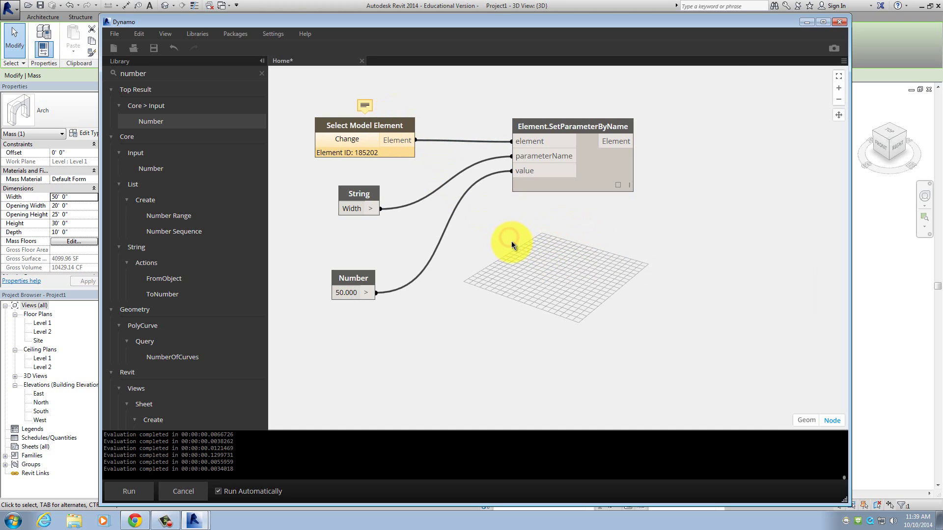
{"action": "scroll", "coordinate": [511, 241], "scroll_direction": "up", "scroll_amount": 3}
{"action": "scroll", "coordinate": [496, 235], "scroll_direction": "down", "scroll_amount": 5}
{"action": "scroll", "coordinate": [490, 241], "scroll_direction": "up", "scroll_amount": 2}
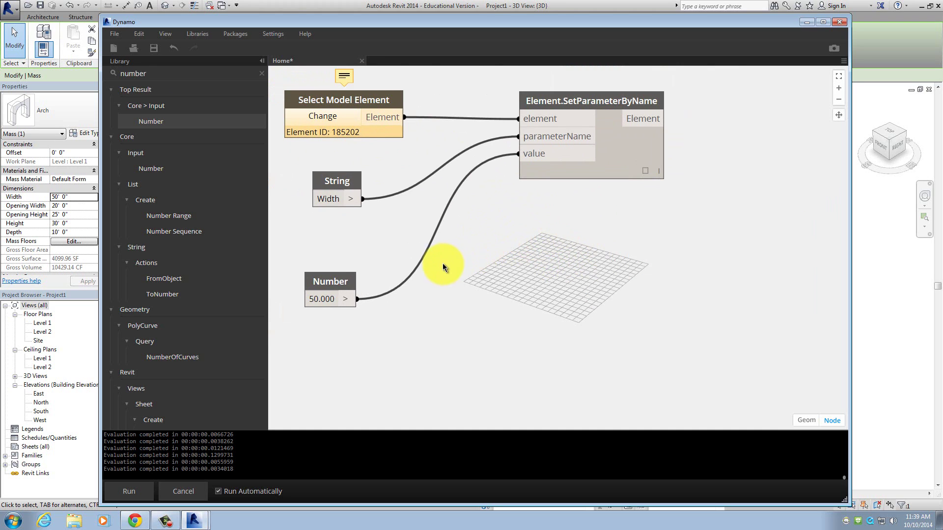
{"action": "right_click", "coordinate": [472, 296]}
{"action": "left_click", "coordinate": [440, 287]}
{"action": "left_click_drag", "start_coordinate": [483, 250], "coordinate": [496, 251]}
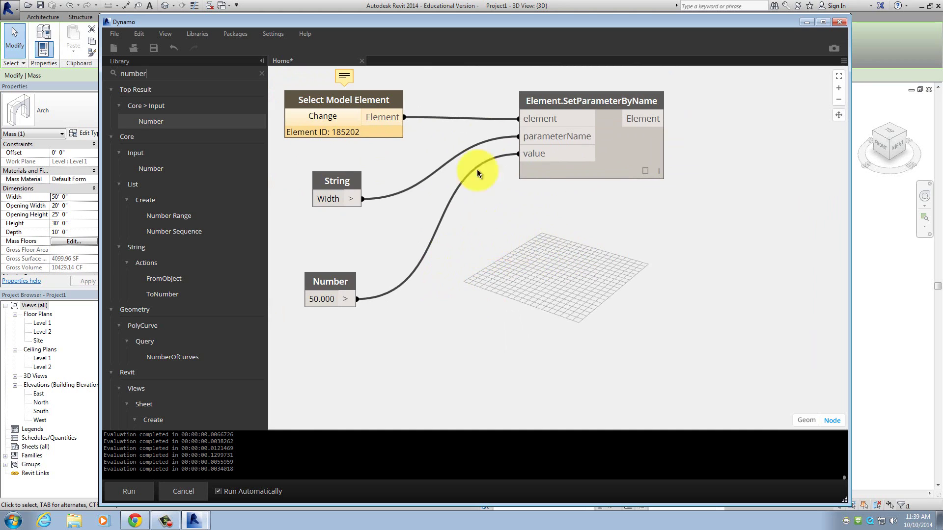
{"action": "scroll", "coordinate": [483, 250], "scroll_direction": "down", "scroll_amount": 4}
{"action": "scroll", "coordinate": [505, 217], "scroll_direction": "up", "scroll_amount": 3}
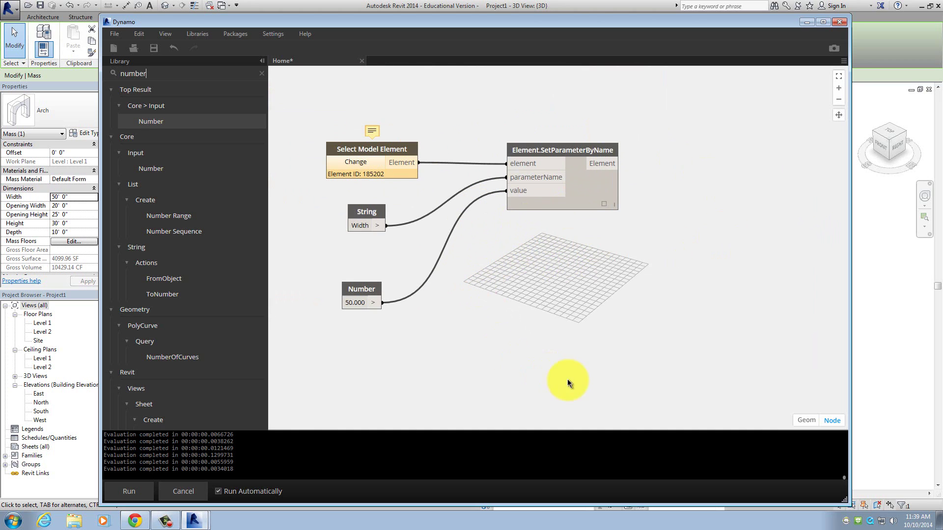
{"action": "left_click", "coordinate": [625, 286]}
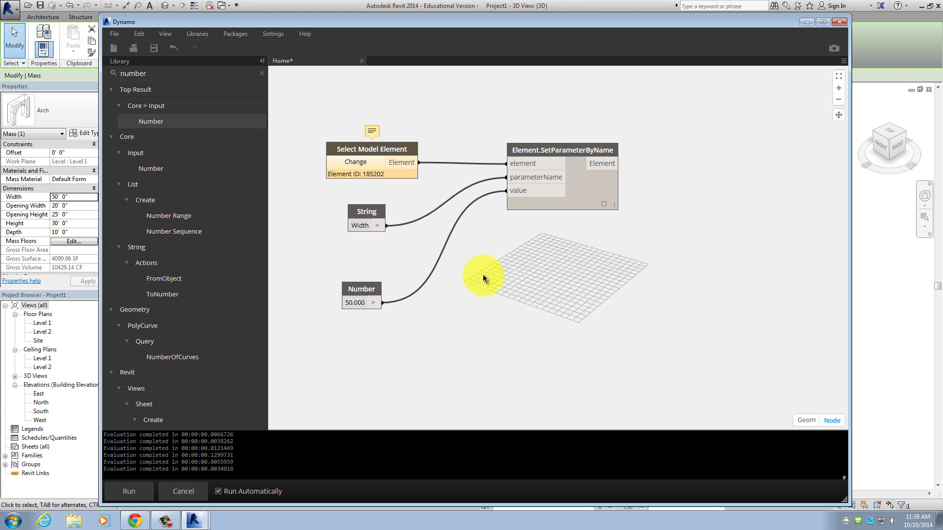
{"action": "scroll", "coordinate": [446, 195], "scroll_direction": "up", "scroll_amount": 2}
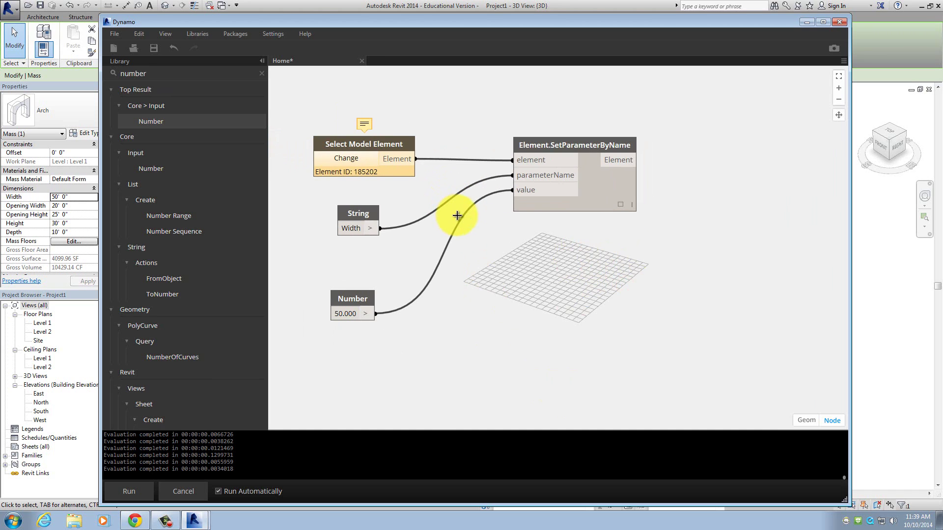
{"action": "left_click", "coordinate": [457, 215]}
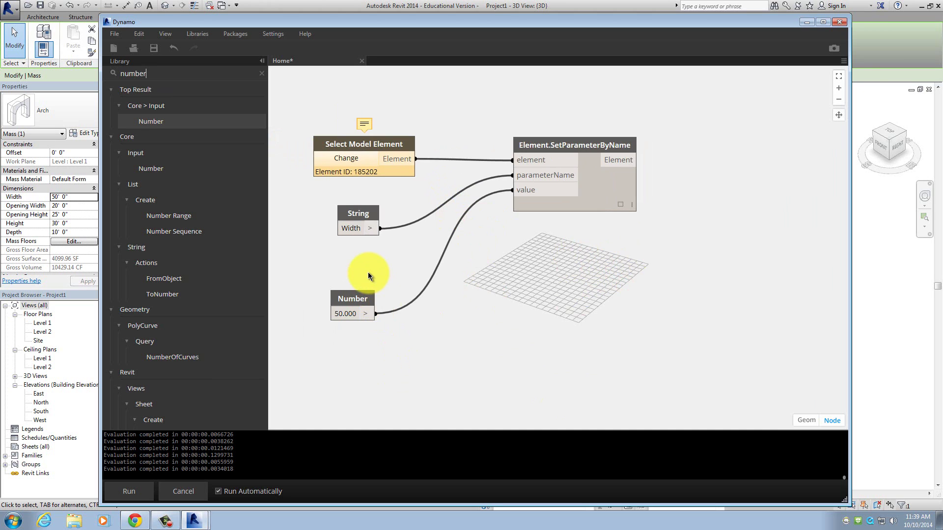
Step: Switch to the dynamobim.org page in Chrome and watch the "Dynamo in action" video in full screen
{"action": "left_click", "coordinate": [134, 520]}
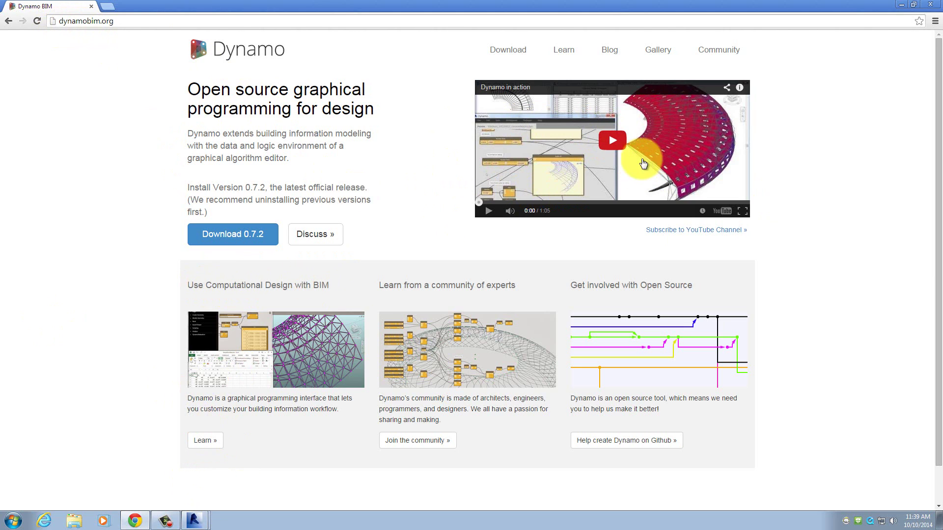
{"action": "left_click", "coordinate": [610, 140]}
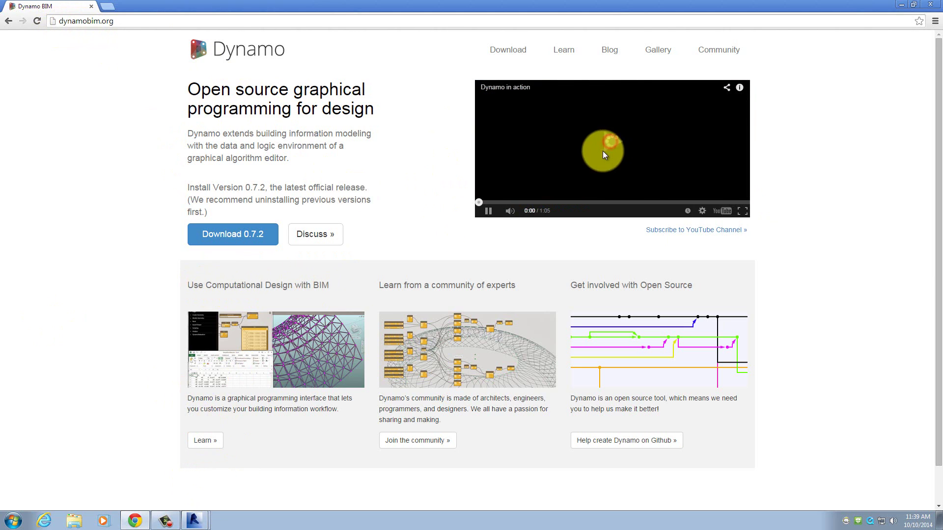
{"action": "left_click", "coordinate": [742, 211]}
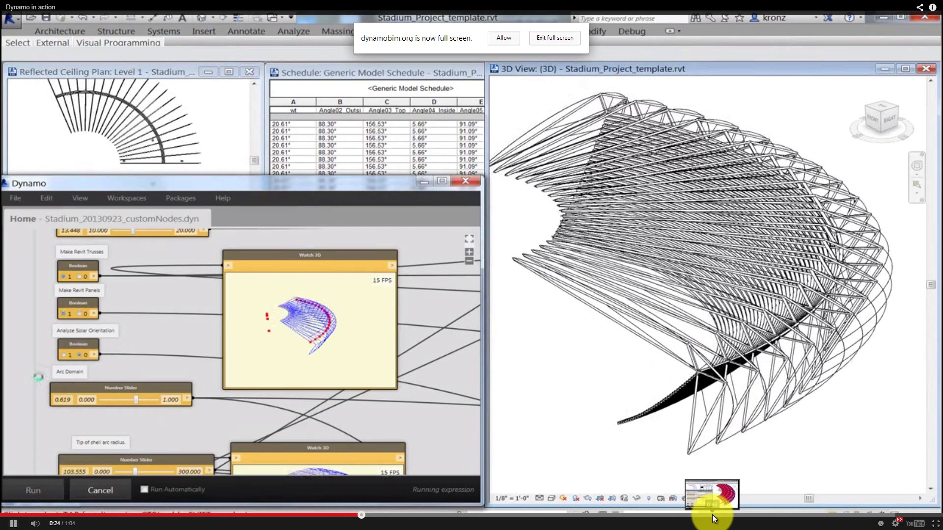
{"action": "left_click", "coordinate": [712, 515]}
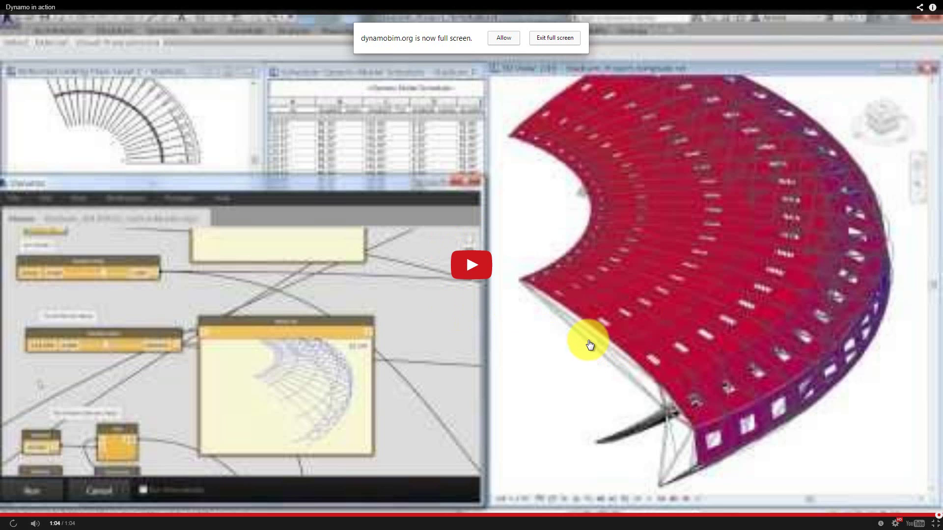
{"action": "left_click", "coordinate": [502, 38]}
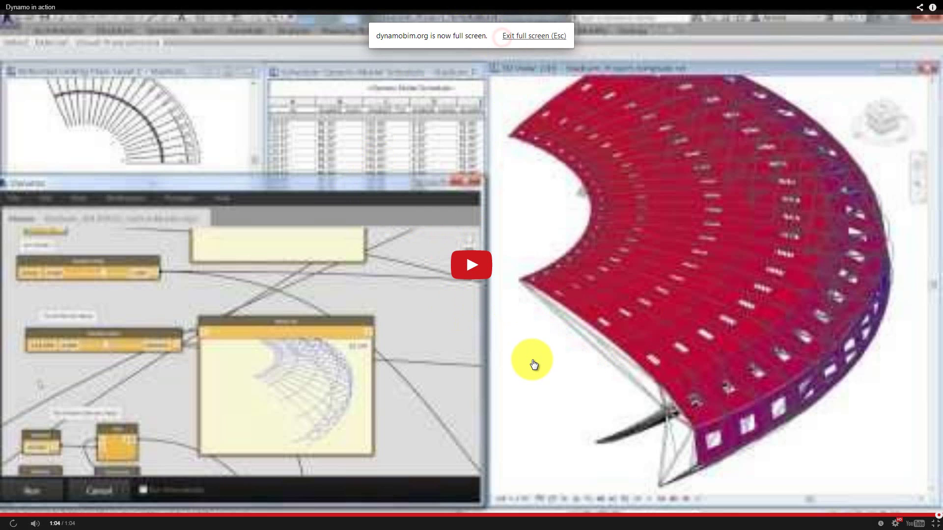
{"action": "key", "text": "Escape"}
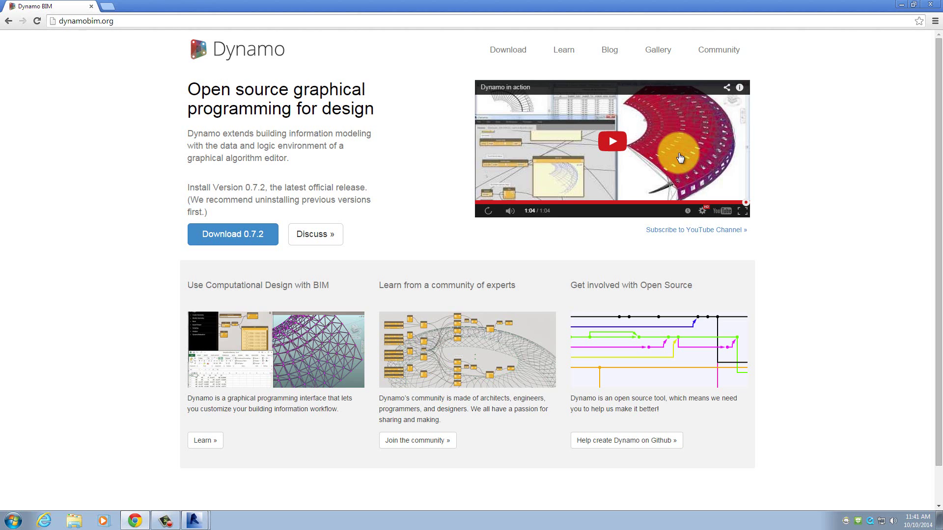
{"action": "left_click", "coordinate": [165, 520]}
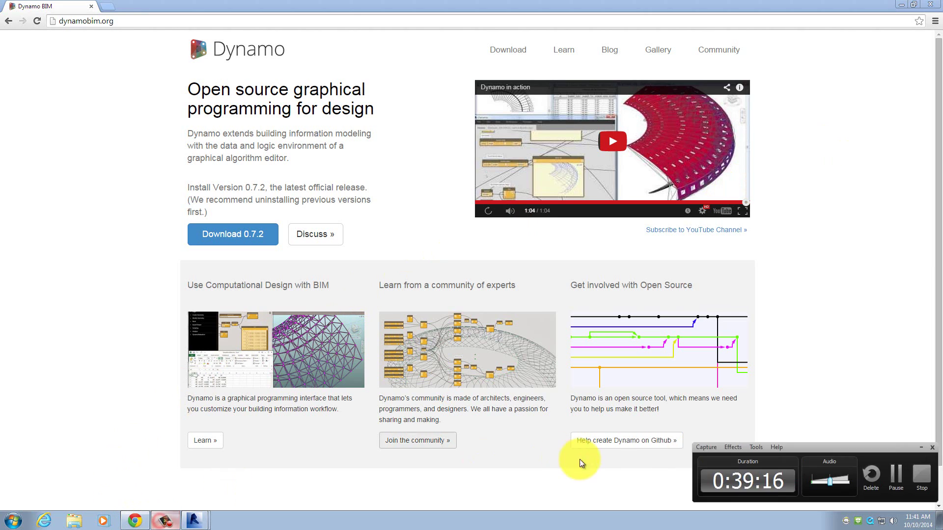